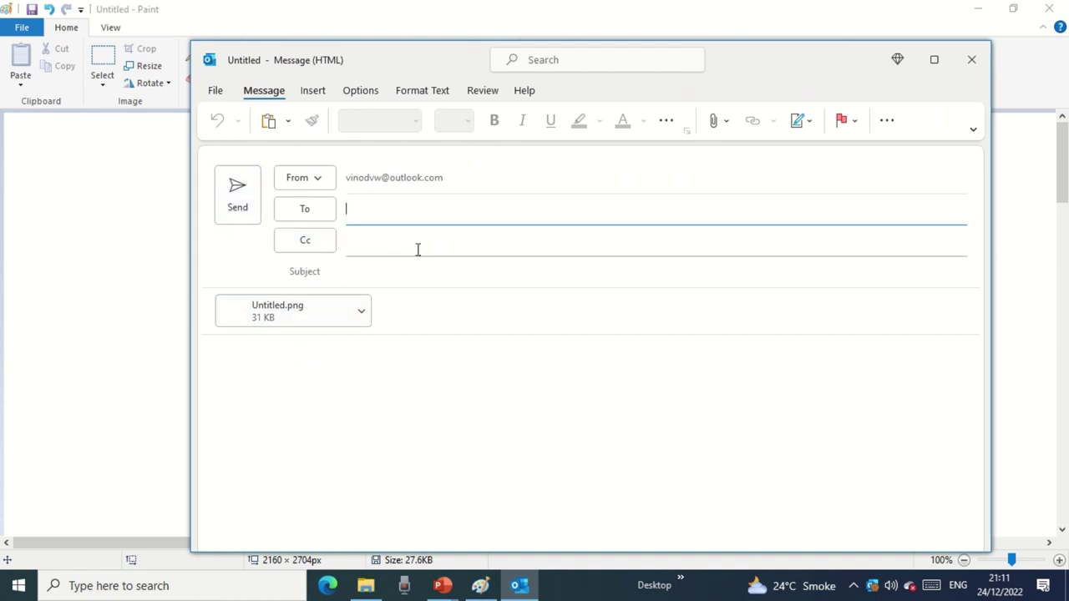
Set the message subject to "asdad" and write the body: "Dear sir,", "PFA file for your reference", "Regards", "sdfkadsl".
click(460, 280)
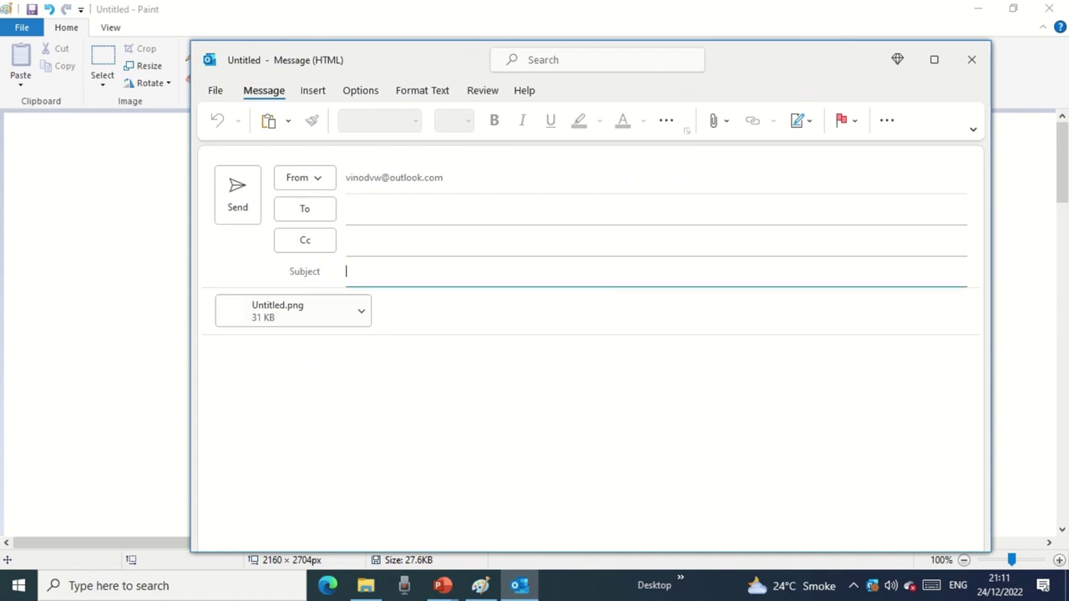
text(asdad)
click(365, 357)
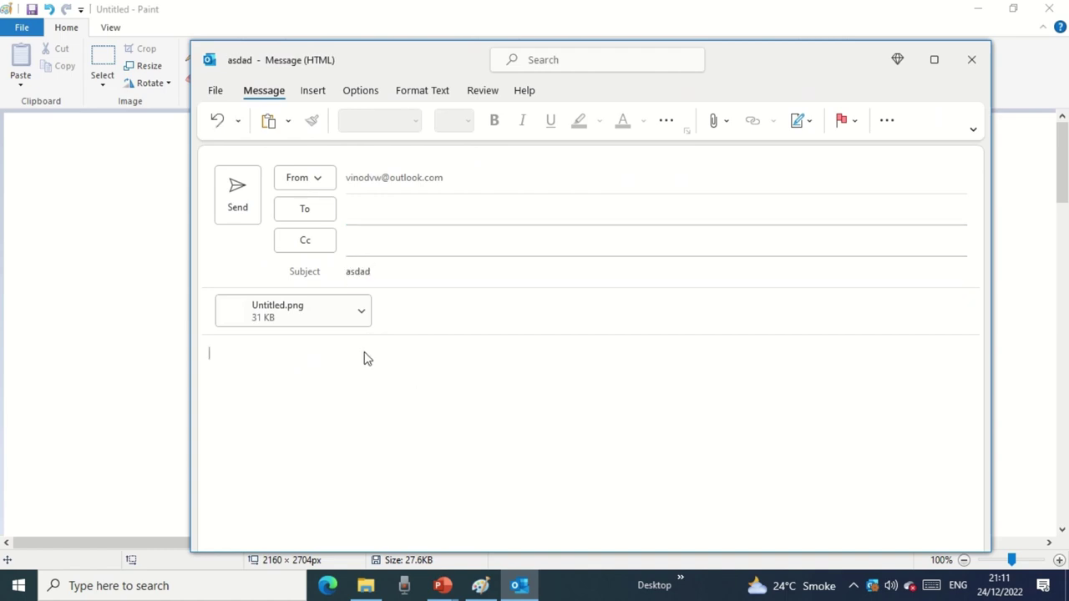
text(d)
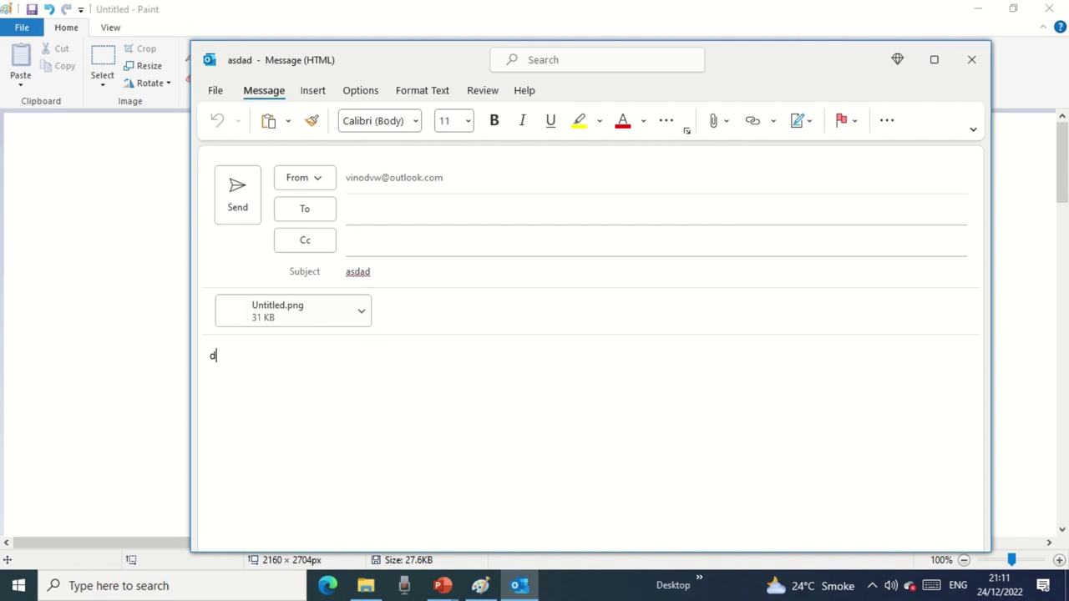
text(ear sir,)
key(Return)
key(Return)
text(PFA file for your reference)
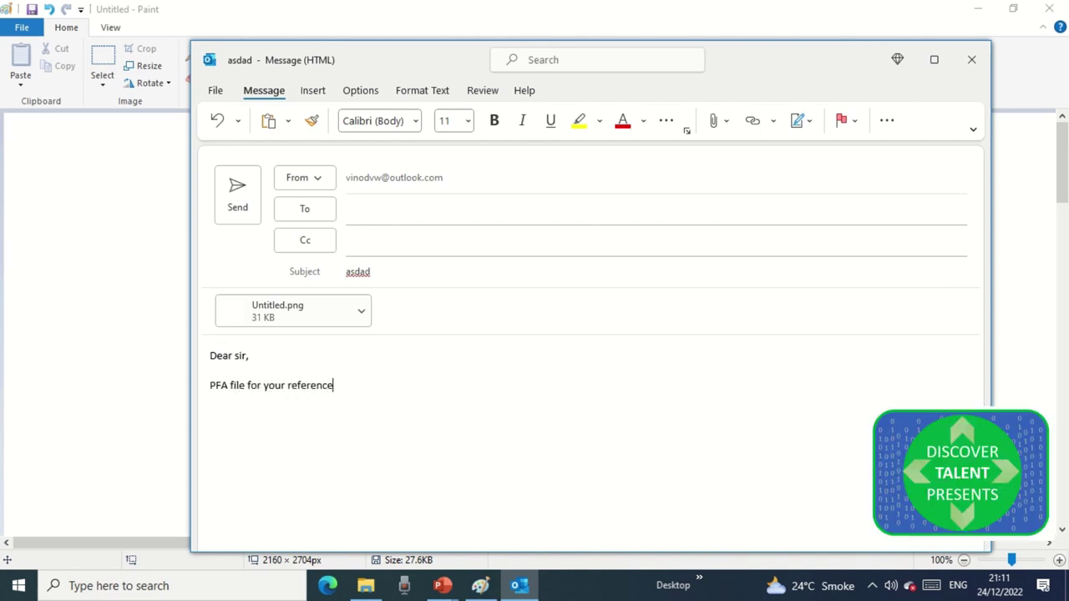
key(Return)
text(Regards sdfkadsl)
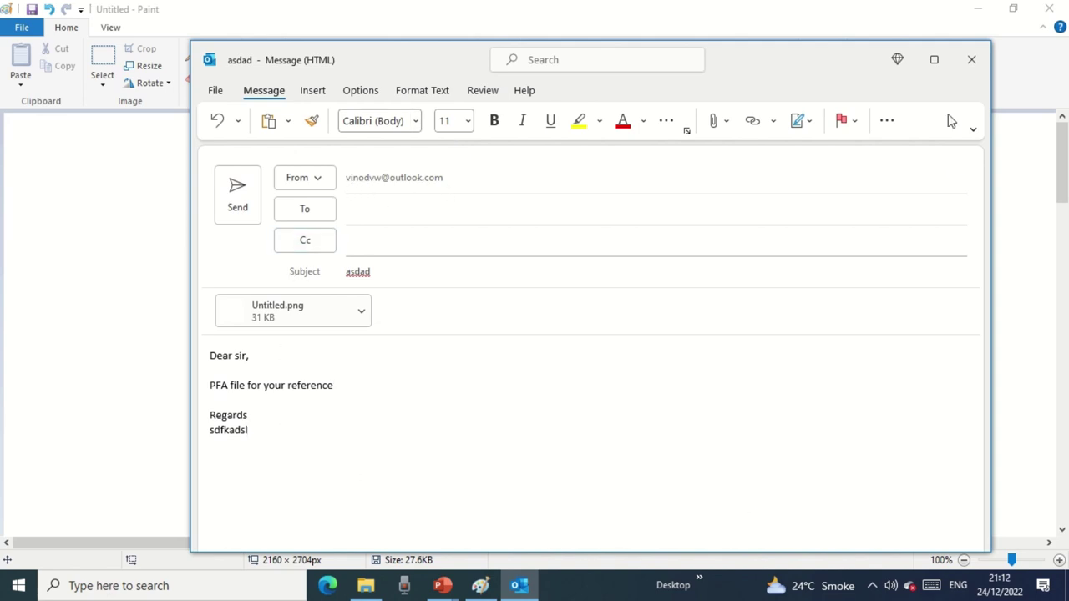
Discard the draft email without saving it and try to send the picture in an email again from Paint.
click(971, 59)
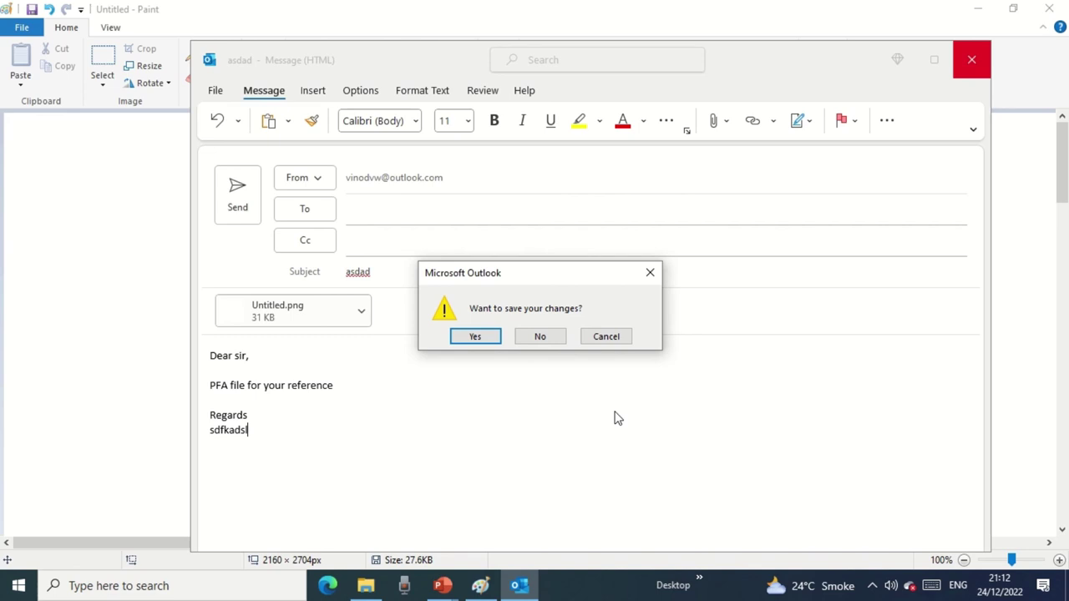
click(551, 343)
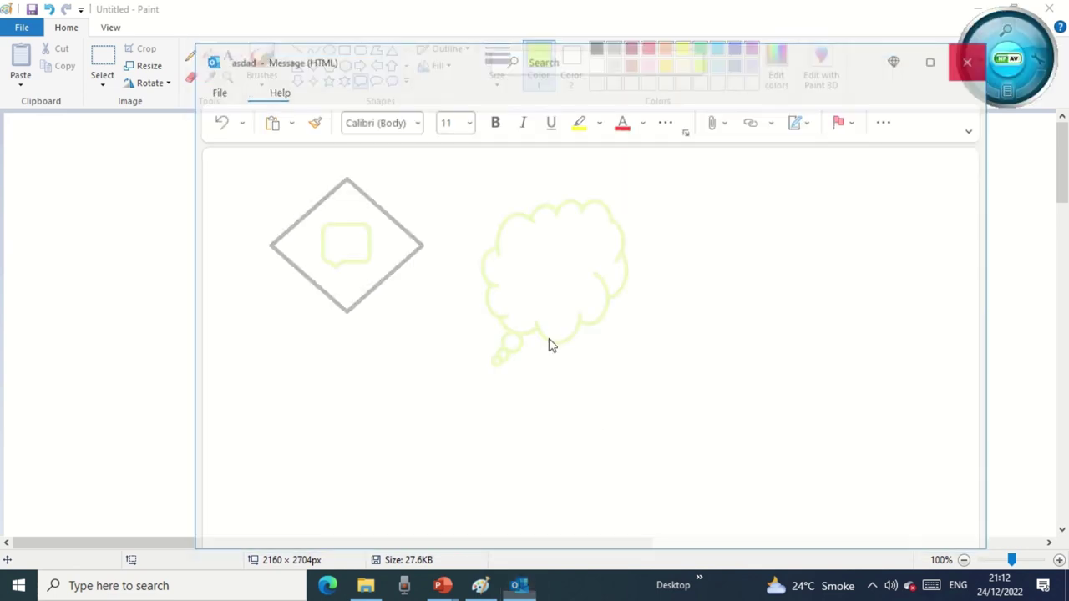
click(21, 27)
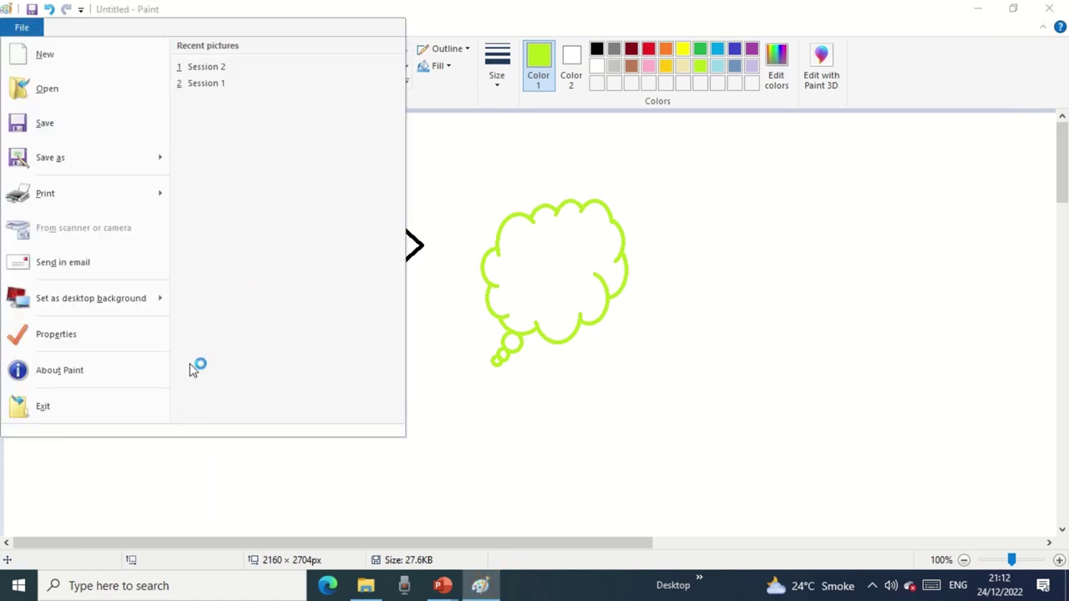
click(70, 274)
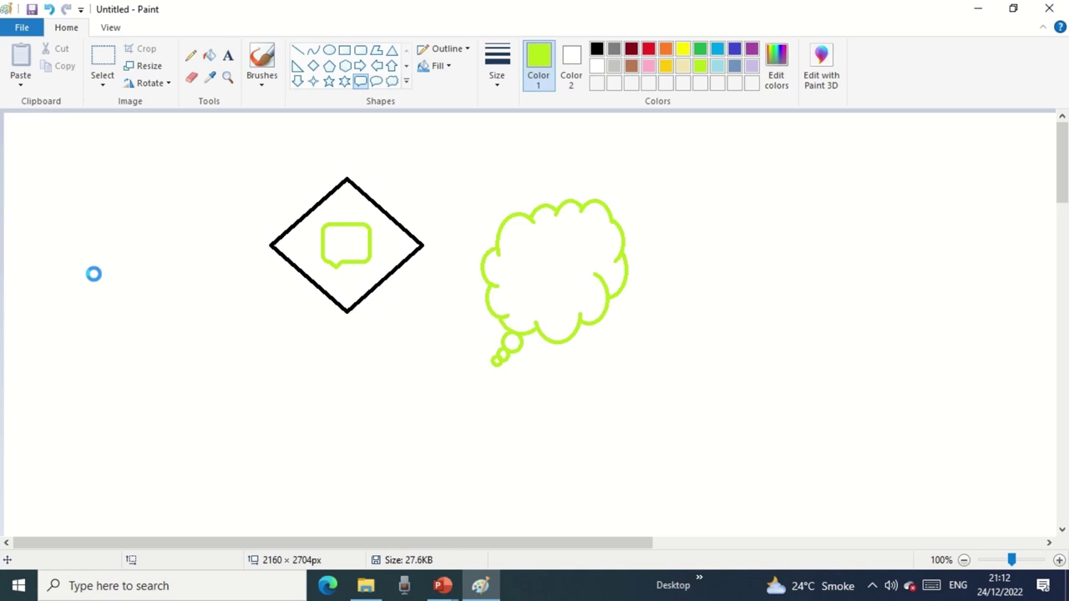
Open Task Manager with its list of running processes.
right_click(600, 585)
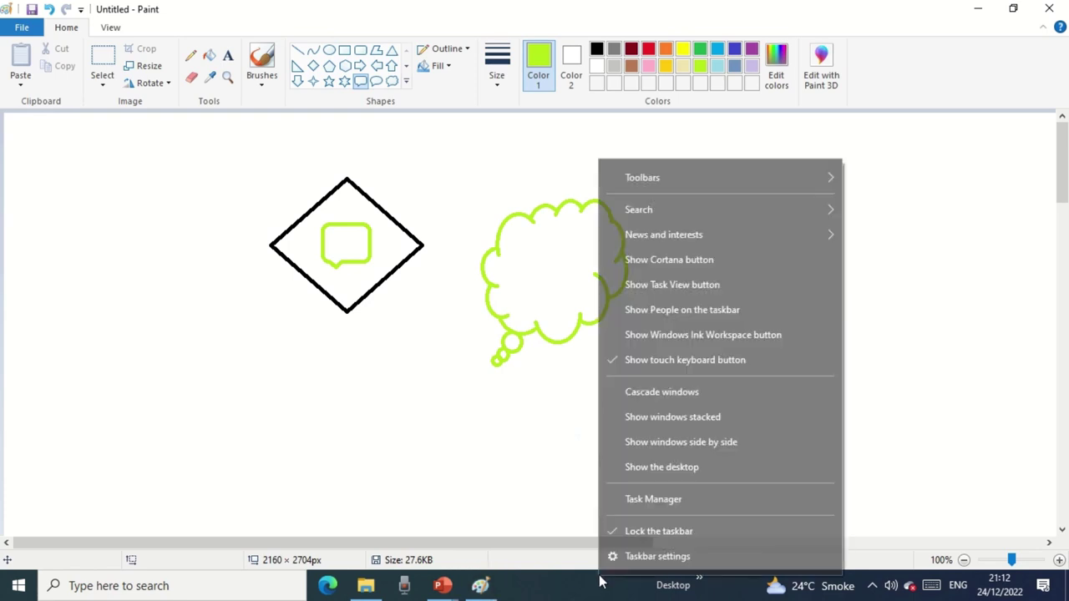
click(670, 499)
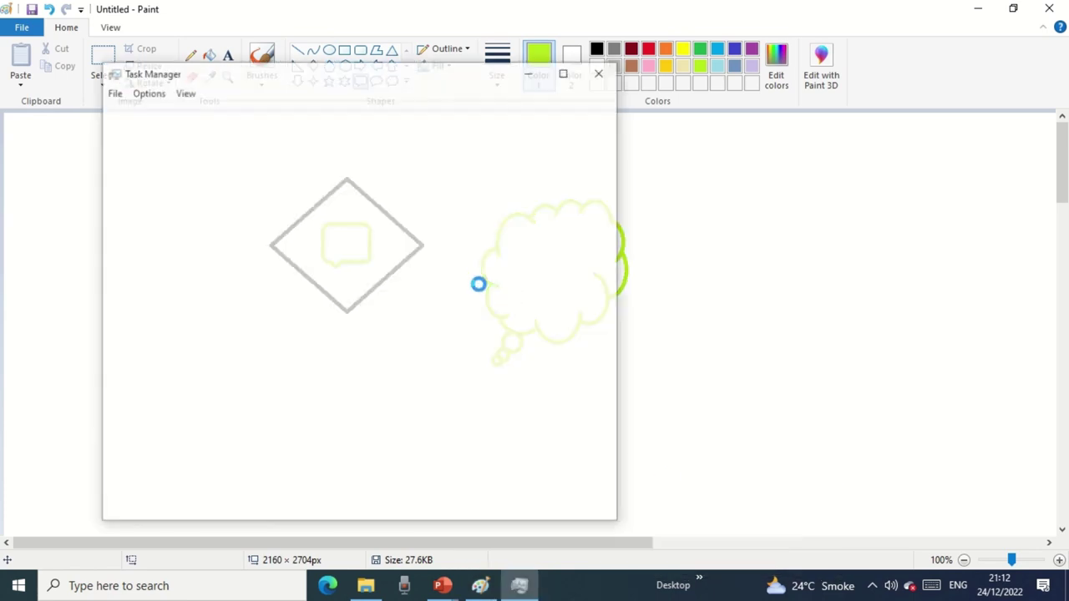
click(139, 113)
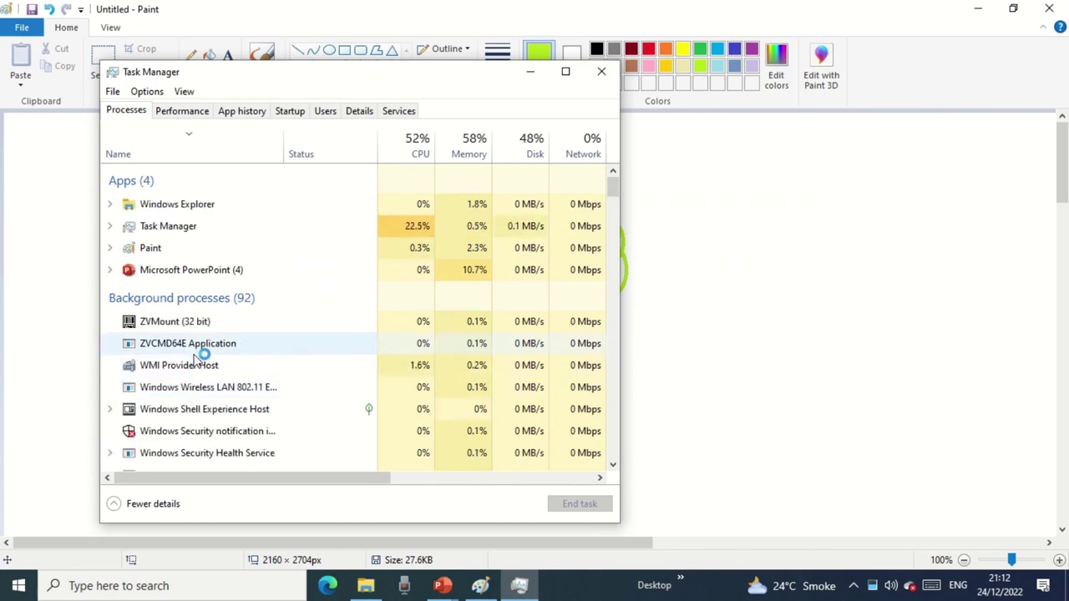
End the Microsoft Outlook background process, close Task Manager and dismiss Paint's mail message.
click(182, 373)
scroll(209, 413, down, 3)
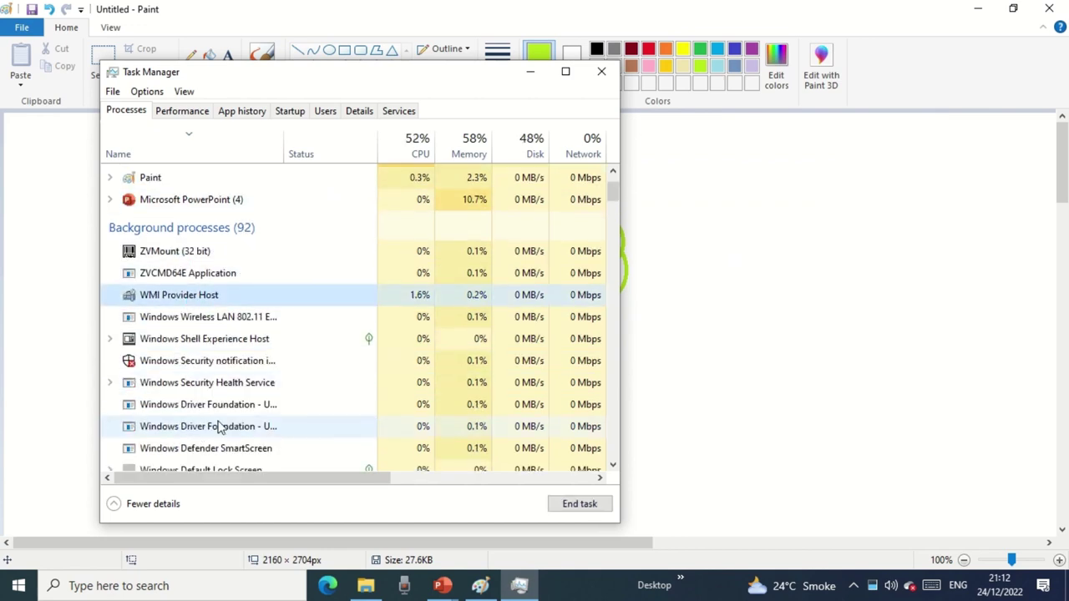
scroll(201, 403, down, 5)
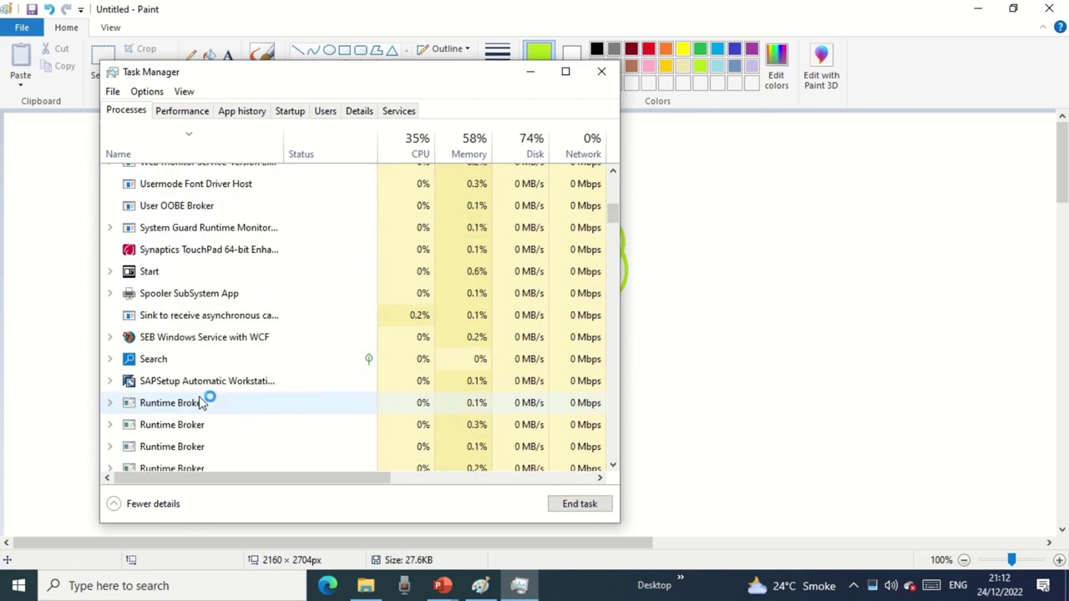
scroll(178, 353, down, 3)
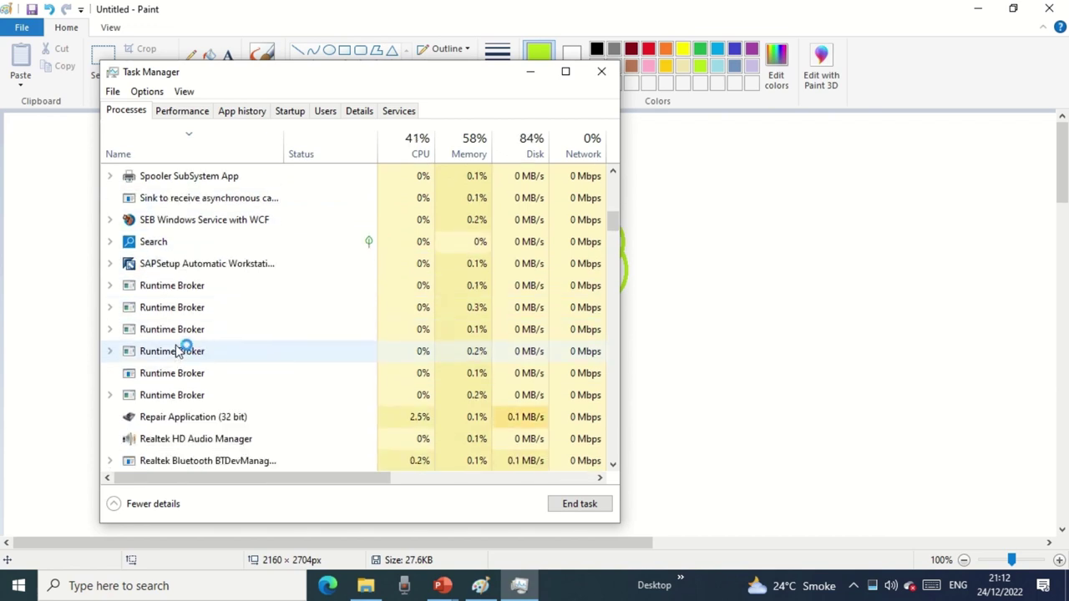
scroll(191, 409, down, 3)
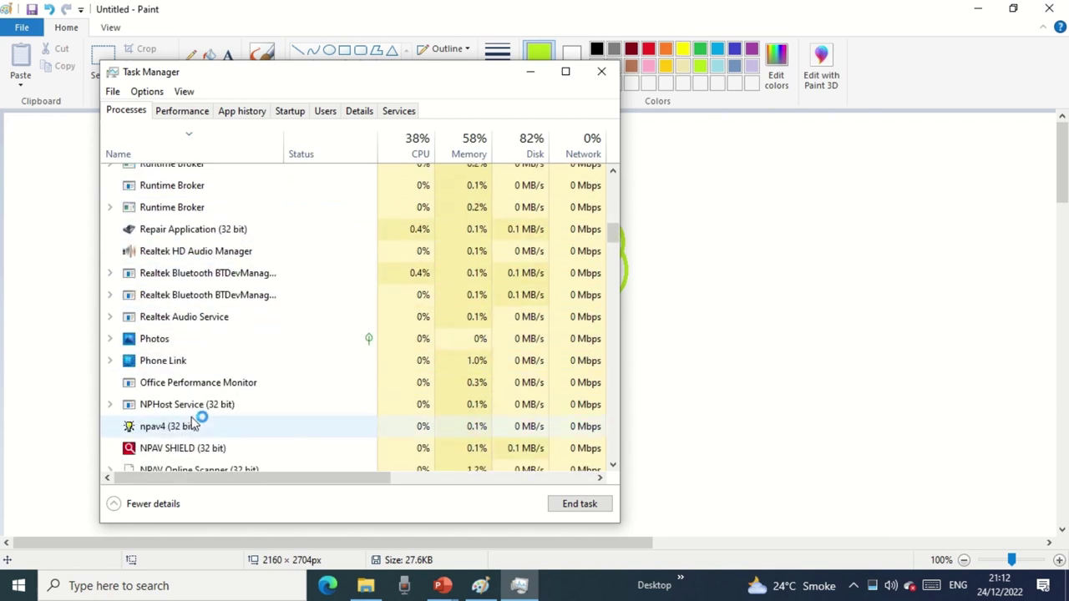
scroll(192, 440, down, 4)
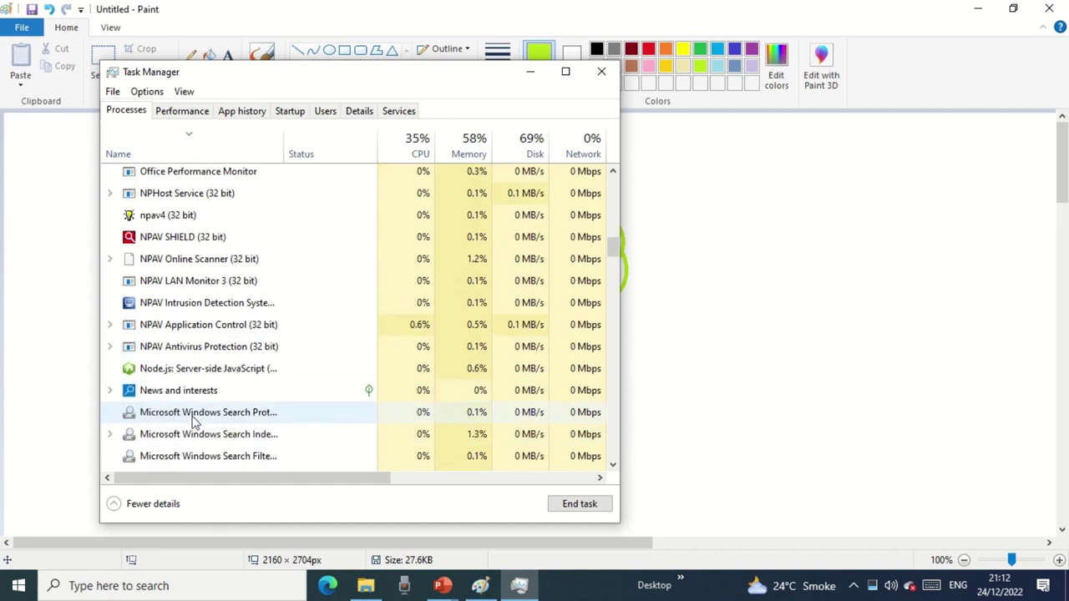
scroll(217, 441, down, 2)
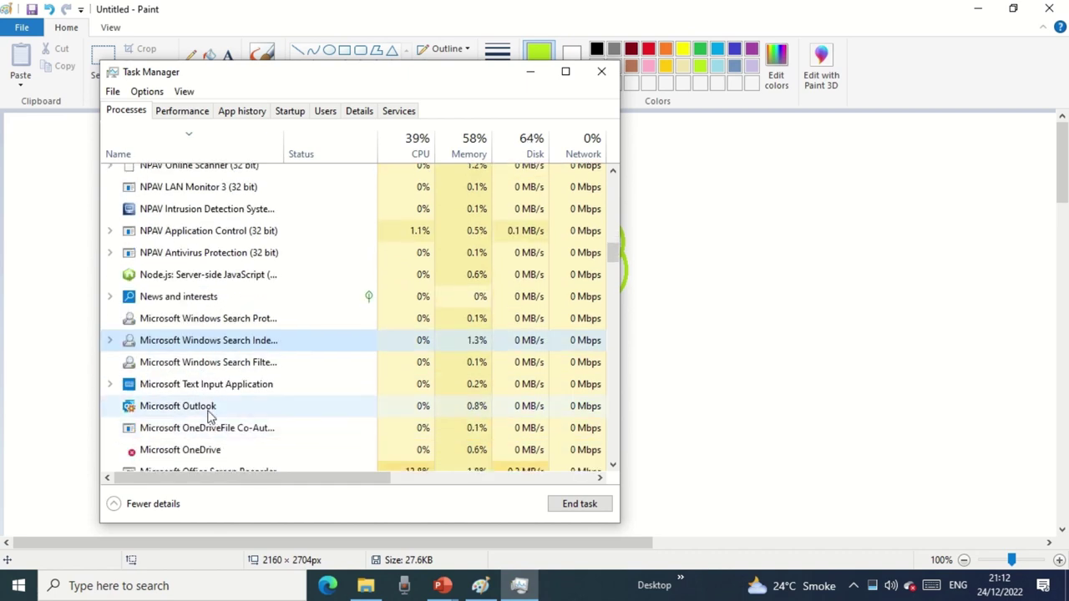
click(210, 406)
click(568, 504)
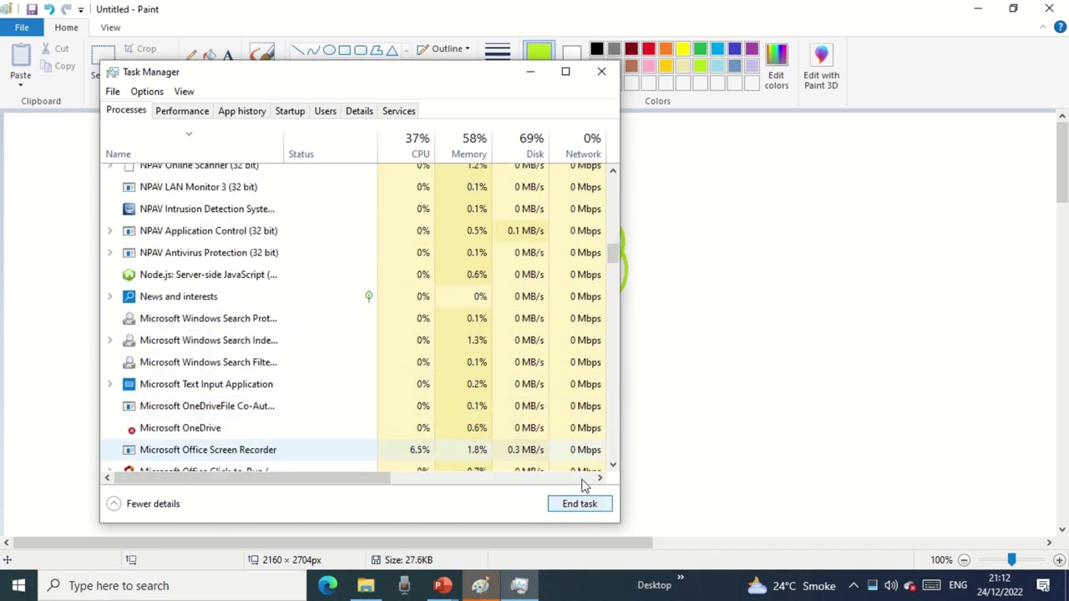
click(600, 79)
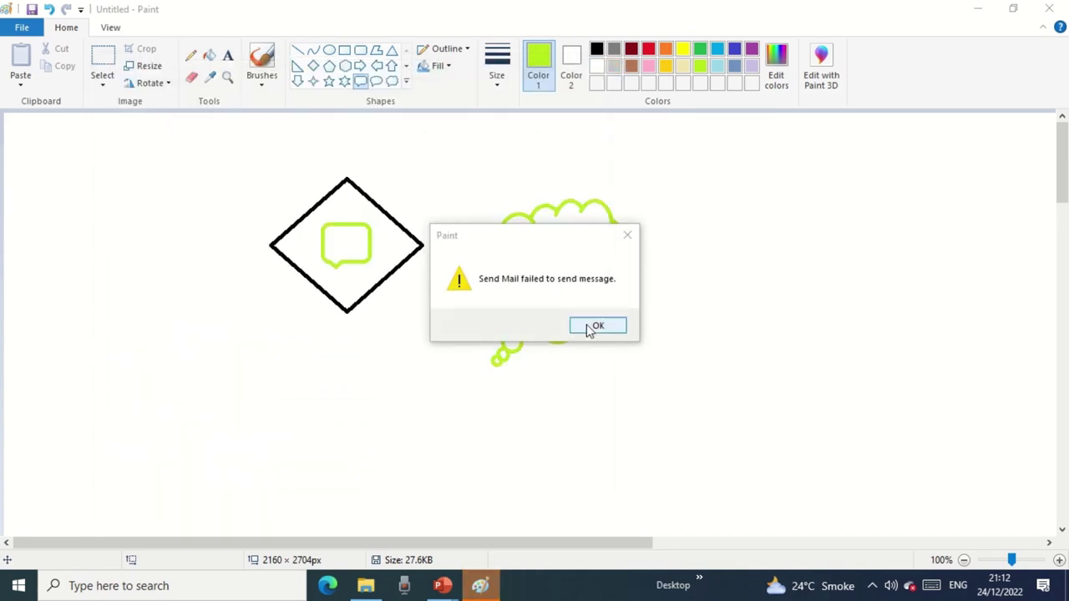
click(592, 327)
click(21, 28)
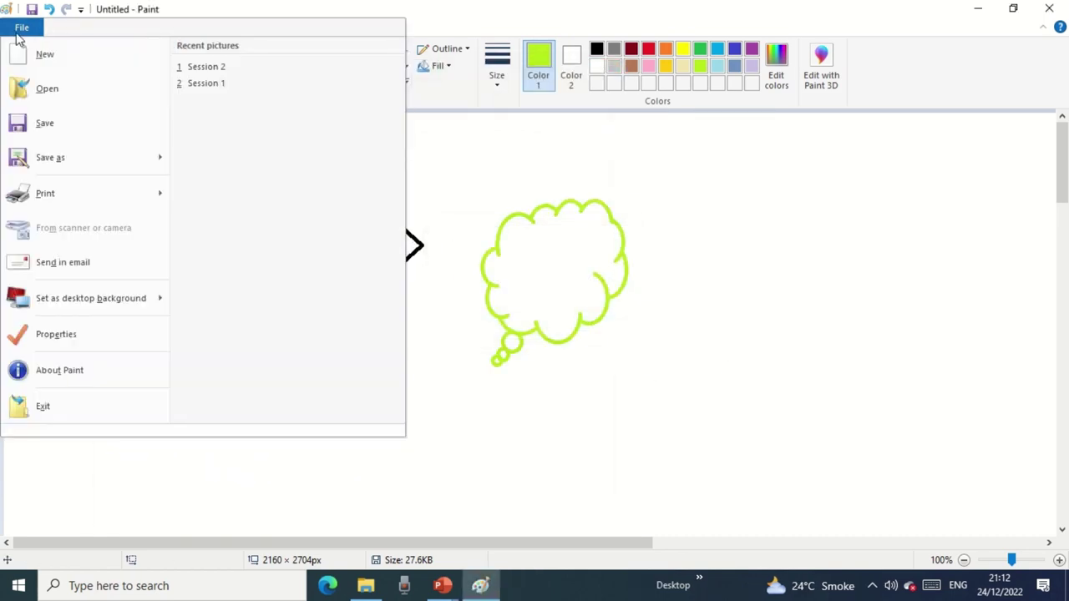
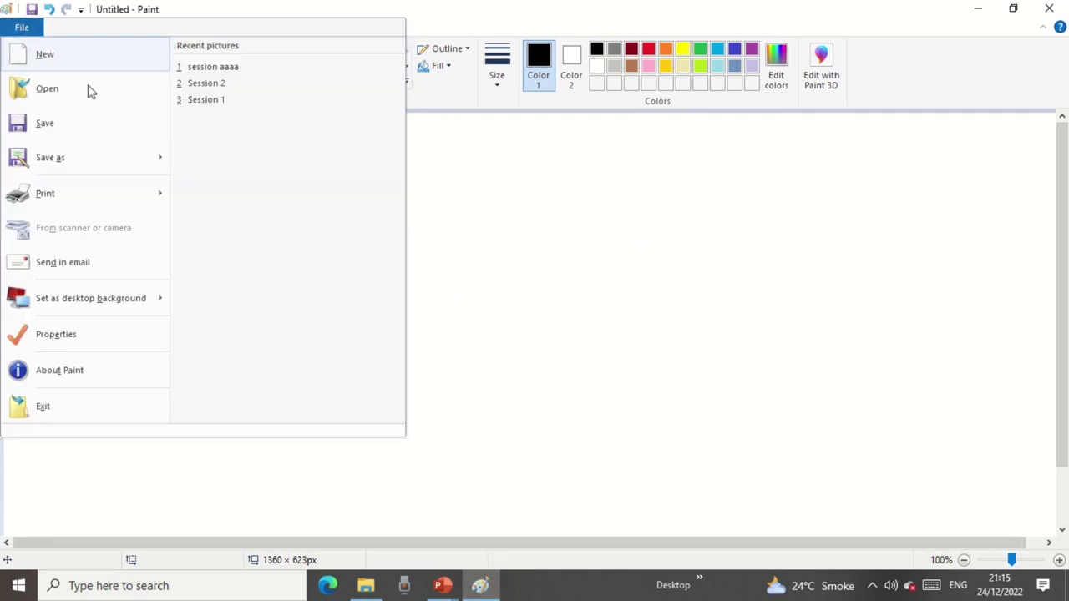
mouse_move(94, 310)
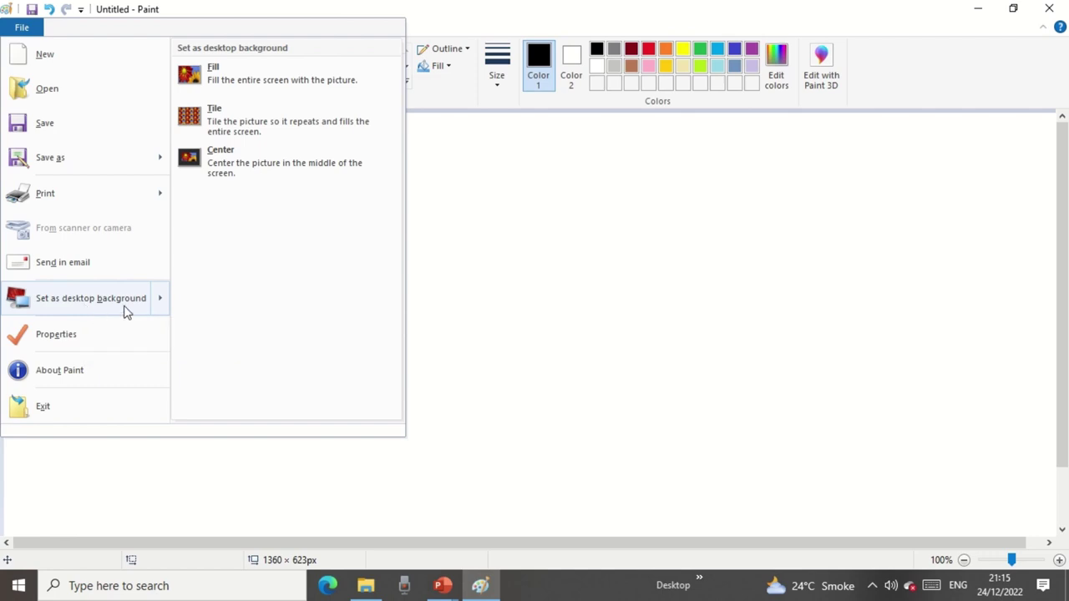
click(679, 317)
Draw a black rounded rectangular callout in the upper middle of the canvas with a five-point star inside it.
click(360, 81)
drag(336, 177, 555, 334)
click(328, 81)
drag(409, 187, 503, 279)
click(248, 141)
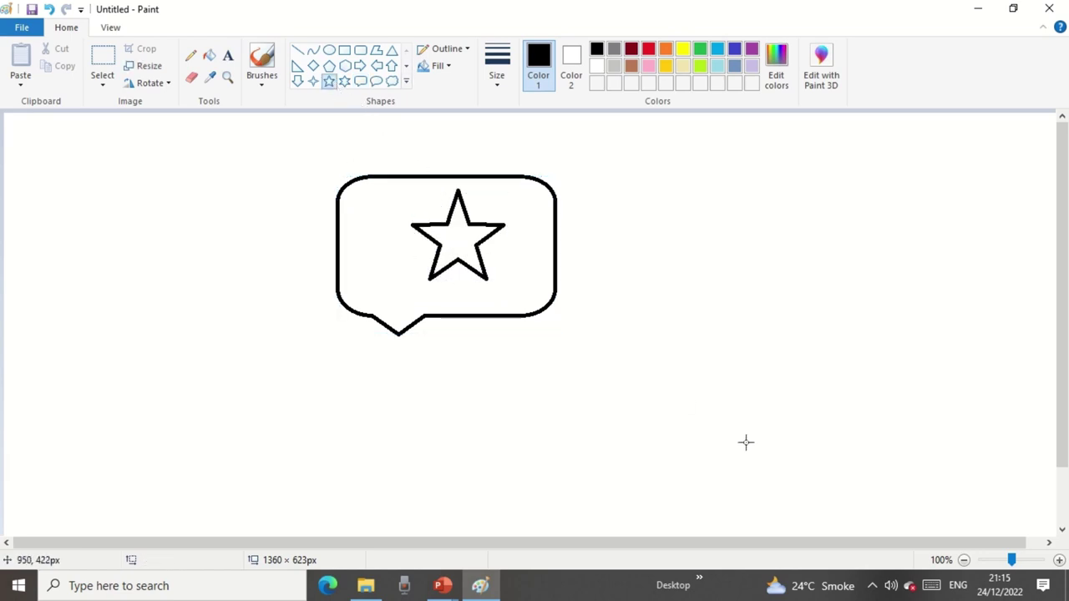
Draw a large down arrow right of the callout and a second rounded rectangular callout, about 341 × 189 px, below the first.
click(298, 81)
drag(689, 207, 867, 372)
click(360, 81)
drag(307, 354, 575, 500)
Draw a cloud callout about 196 × 124 px inside the lower rounded callout and shift it slightly toward the middle.
click(392, 81)
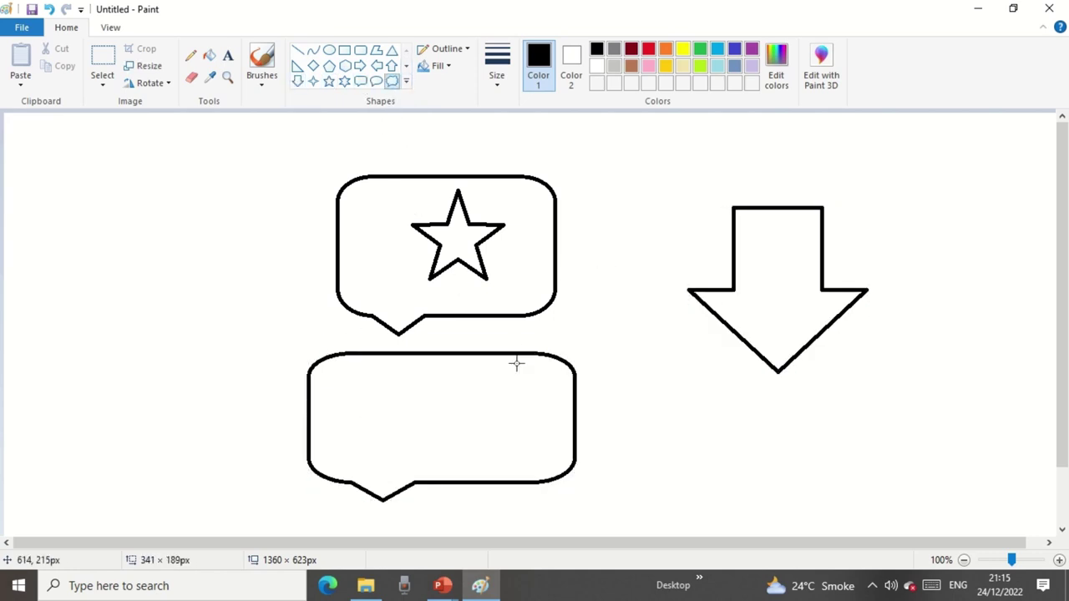
drag(388, 378, 538, 476)
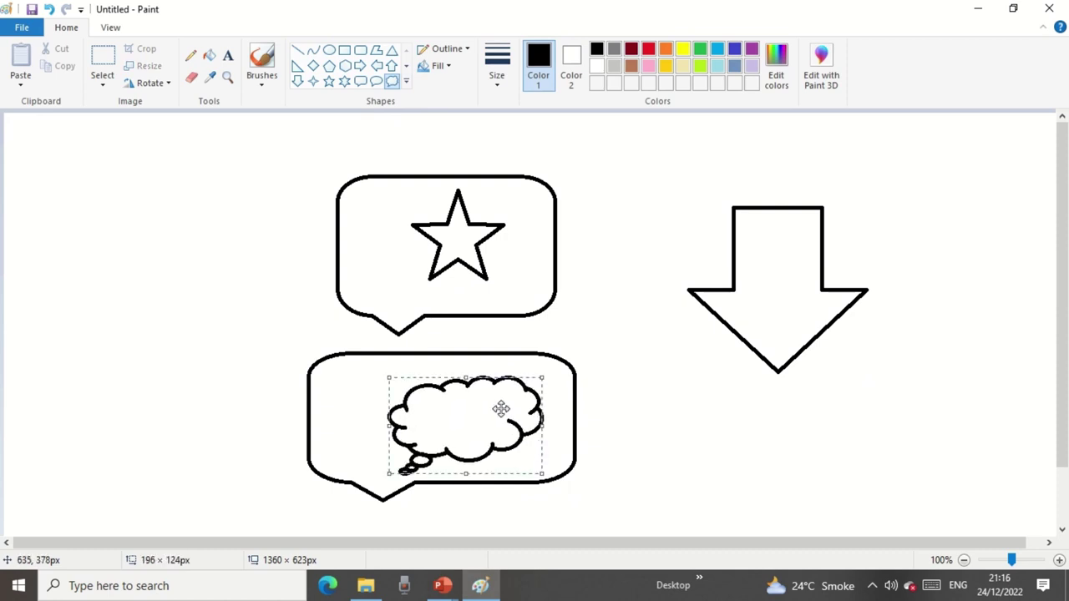
drag(491, 410, 469, 403)
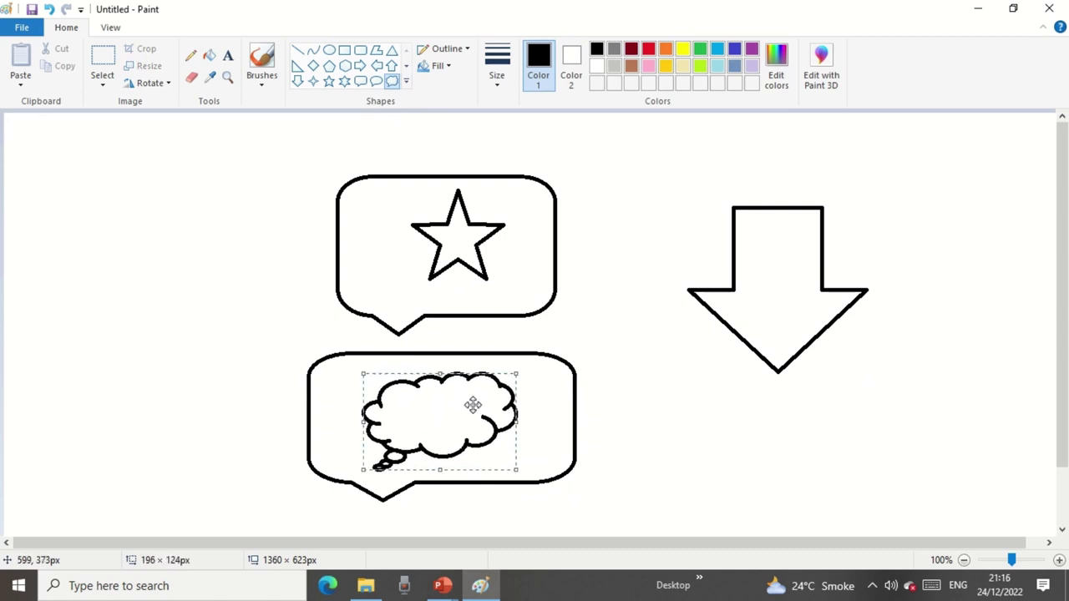
Set the cloud callout's outline color to brown and Color 2 to lime.
click(631, 69)
click(571, 65)
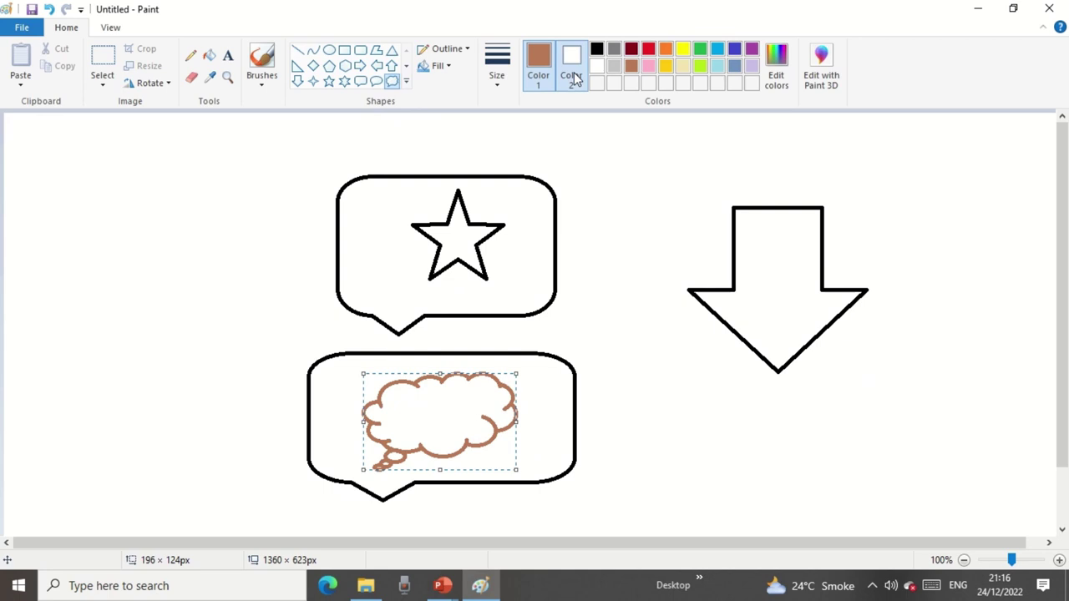
click(648, 66)
click(700, 67)
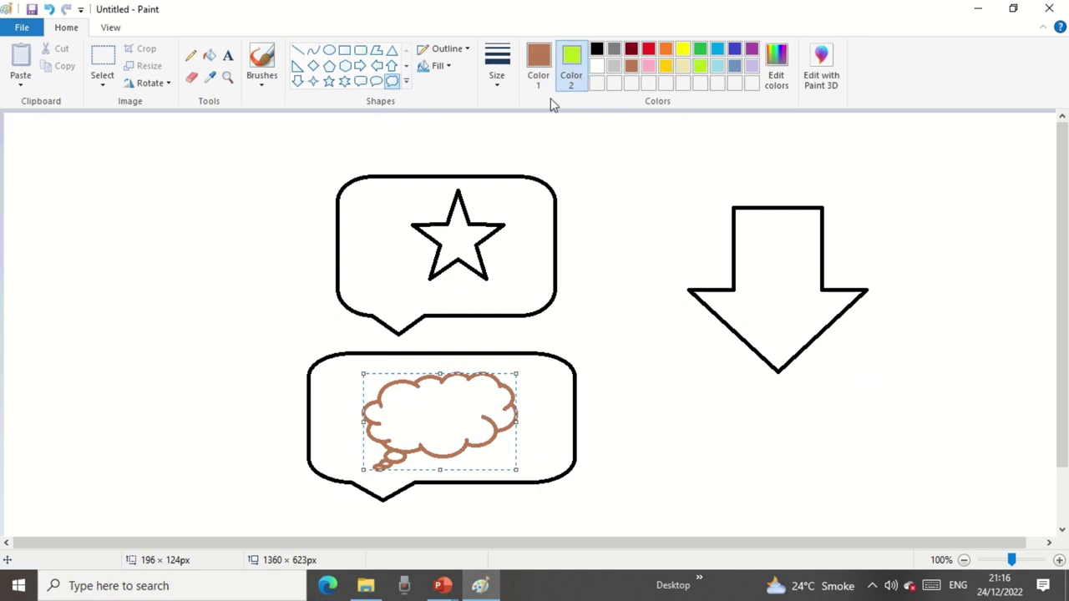
Give the cloud callout a solid color fill and place it below the down arrow.
drag(498, 399, 710, 182)
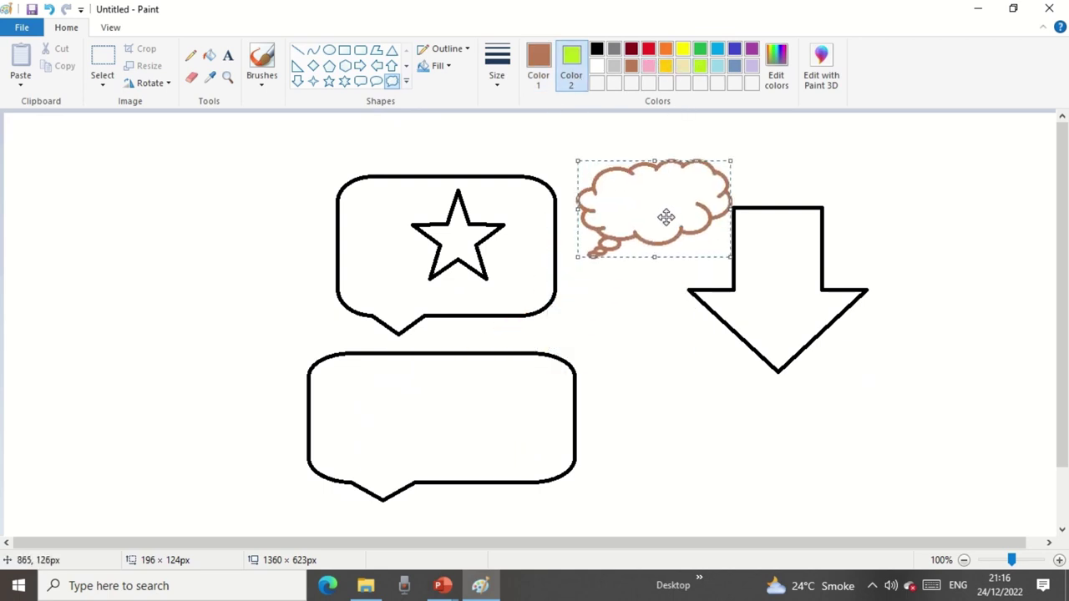
click(439, 65)
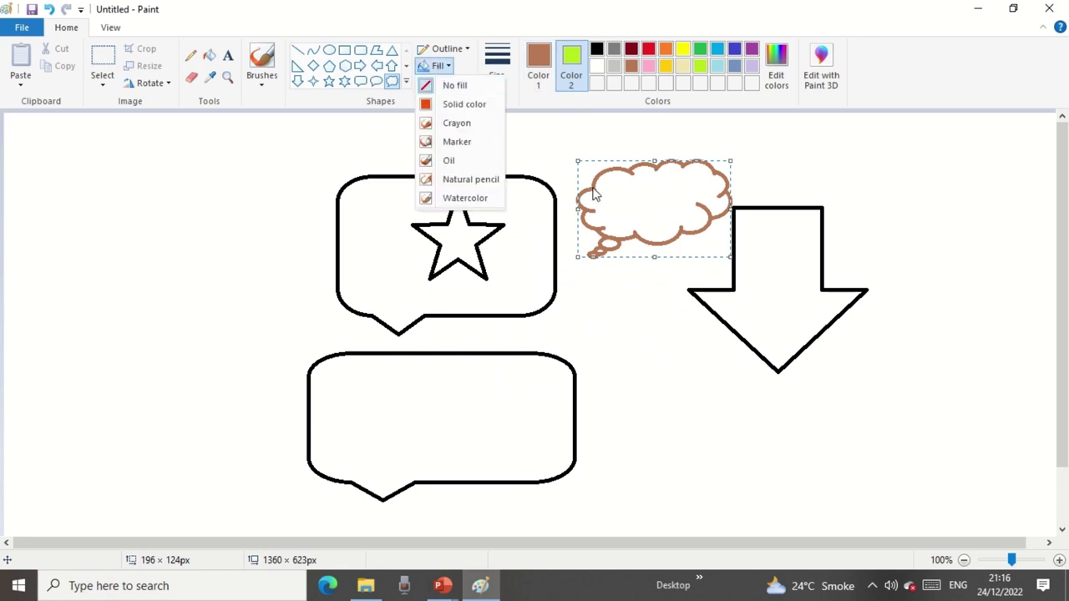
click(456, 103)
drag(657, 198, 763, 432)
click(904, 375)
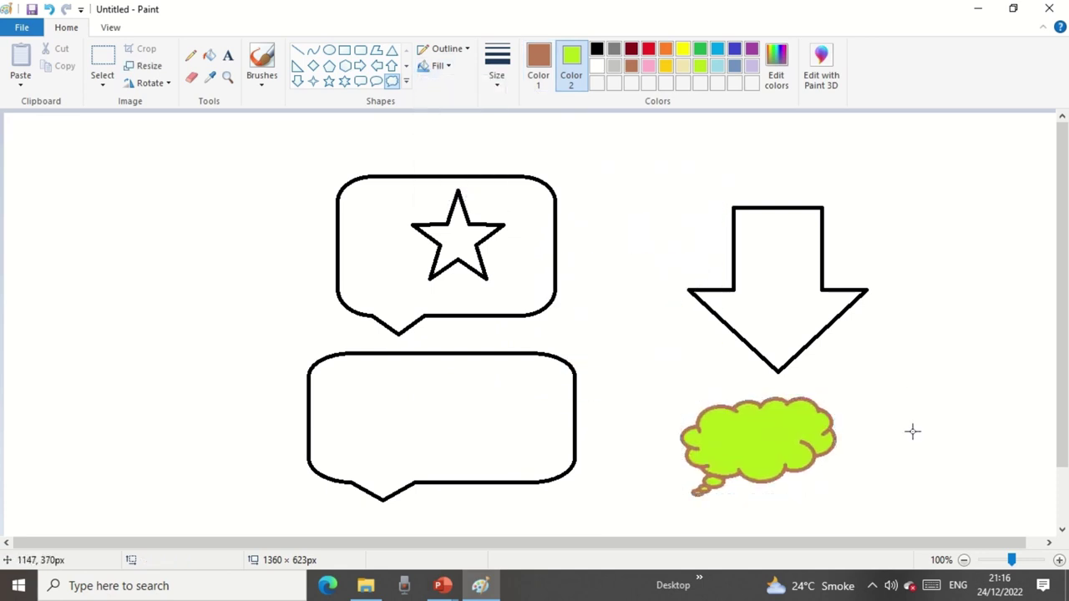
Set the drawing as the desktop background, saving it as a PNG file named hhhh.
click(22, 27)
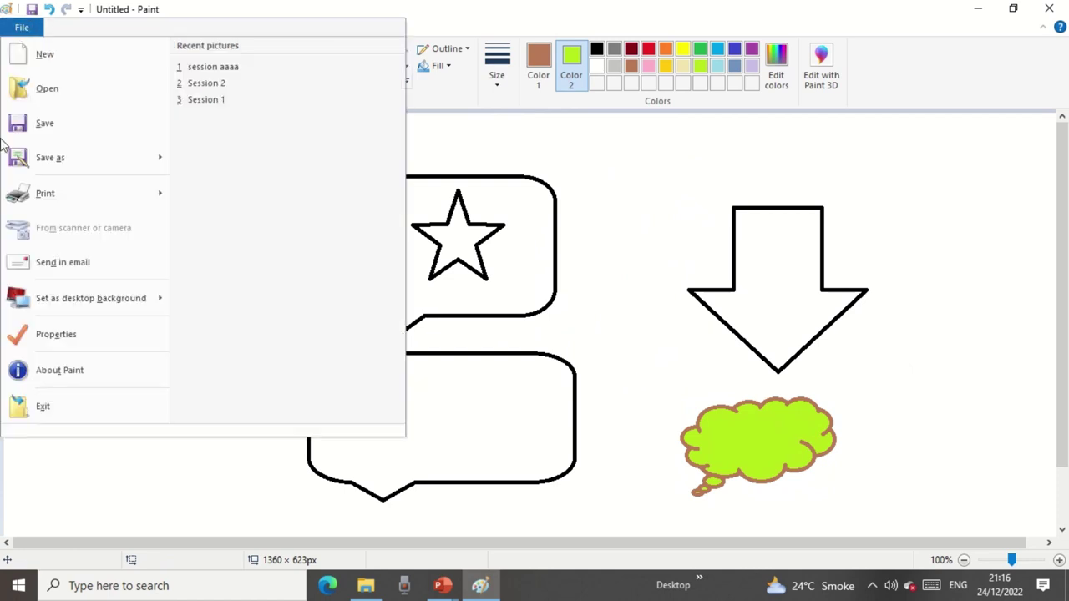
click(90, 310)
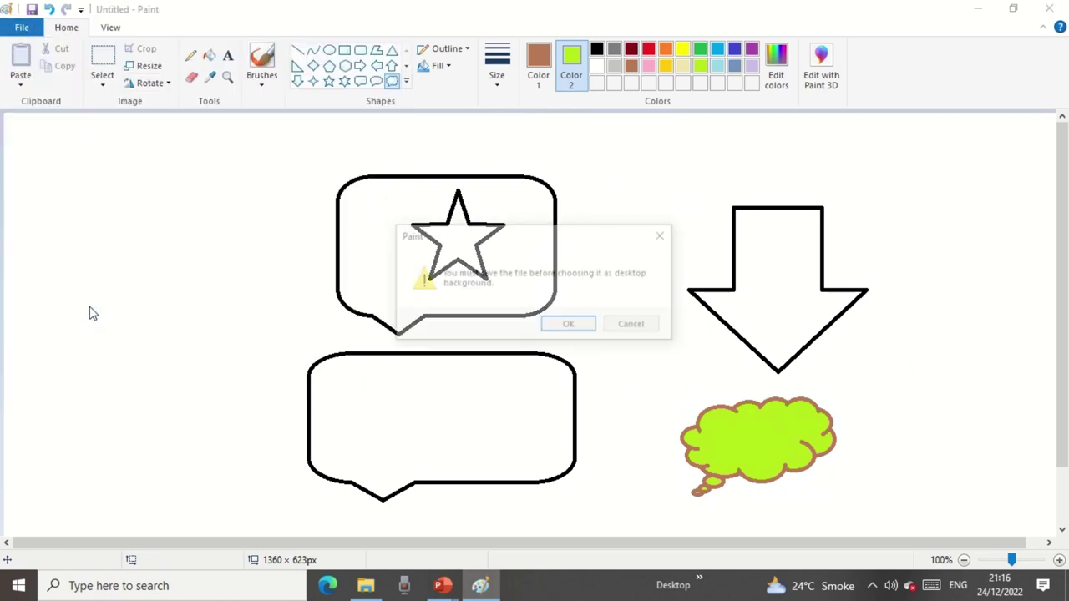
click(564, 326)
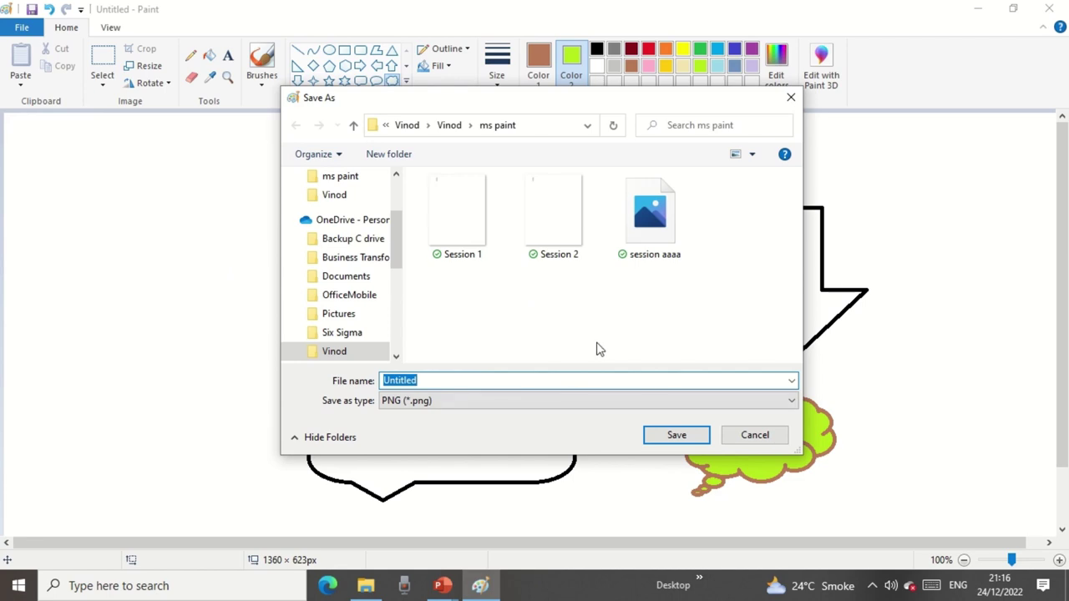
text(hhhh)
click(664, 435)
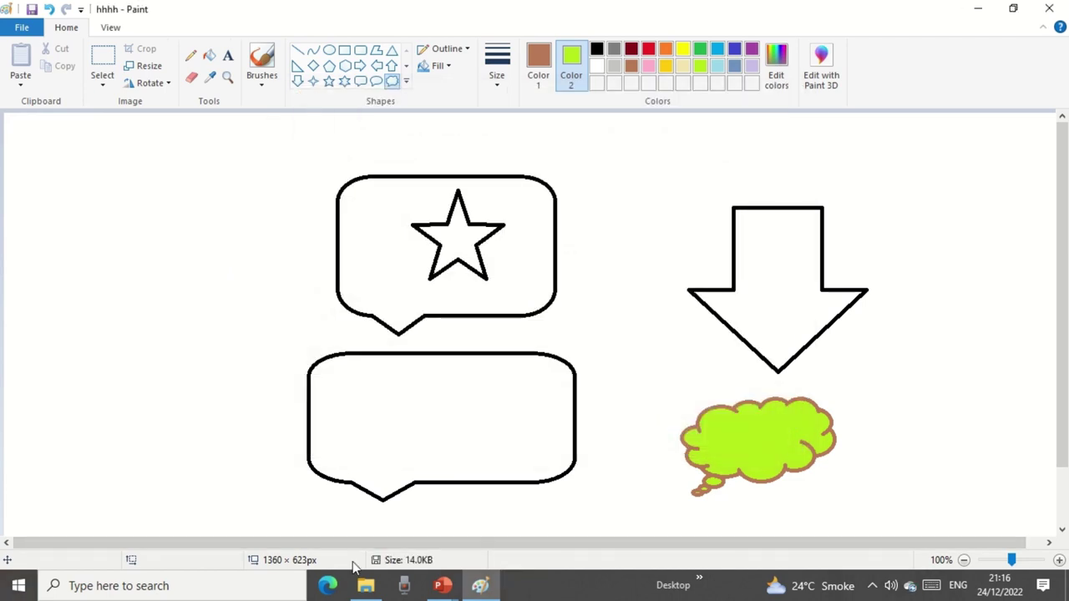
Show the desktop to check the new background, and return to the drawing.
right_click(589, 594)
click(655, 487)
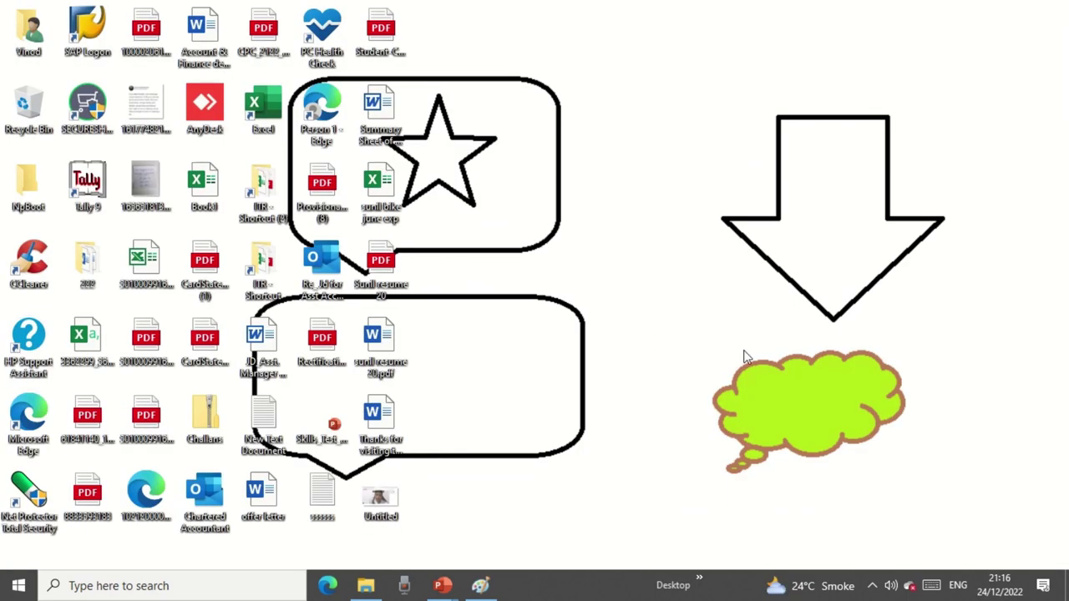
click(480, 586)
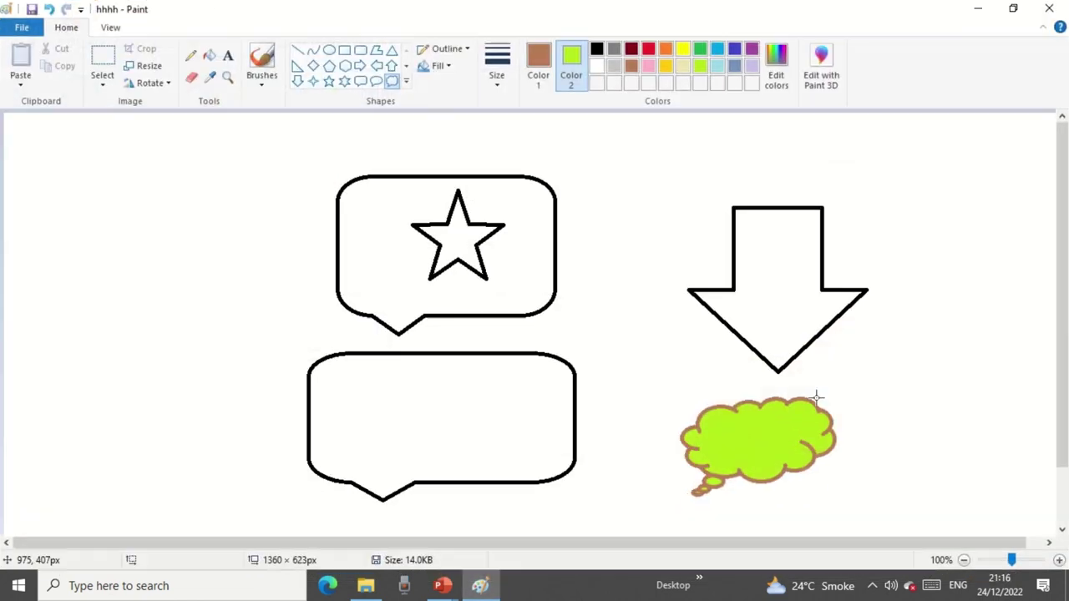
Shrink the canvas from its lower-right corner to about 1136 × 527 px.
scroll(952, 443, down, 2)
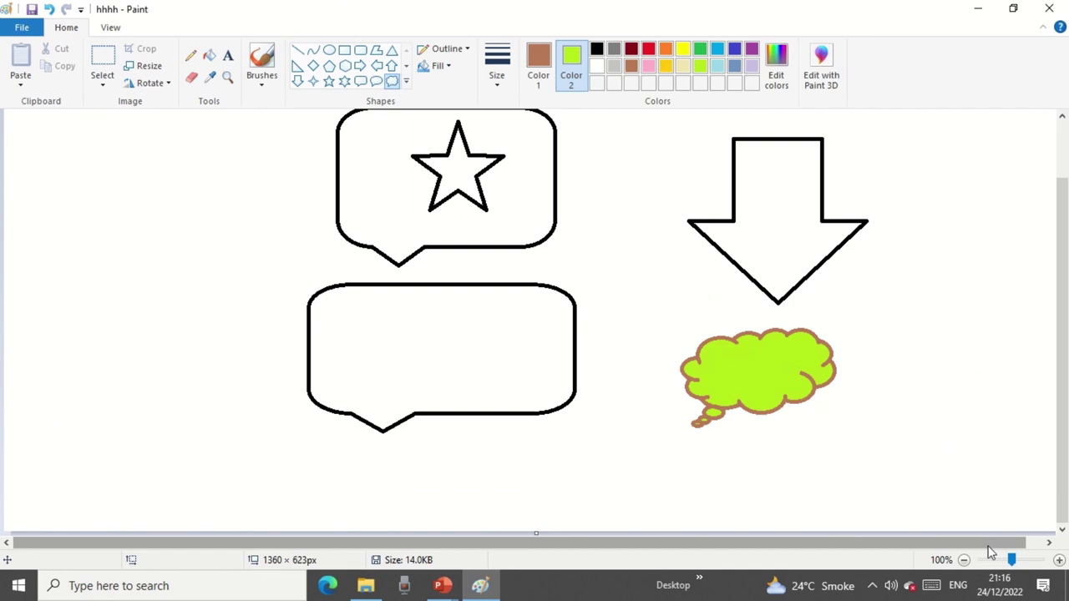
drag(991, 542, 1007, 542)
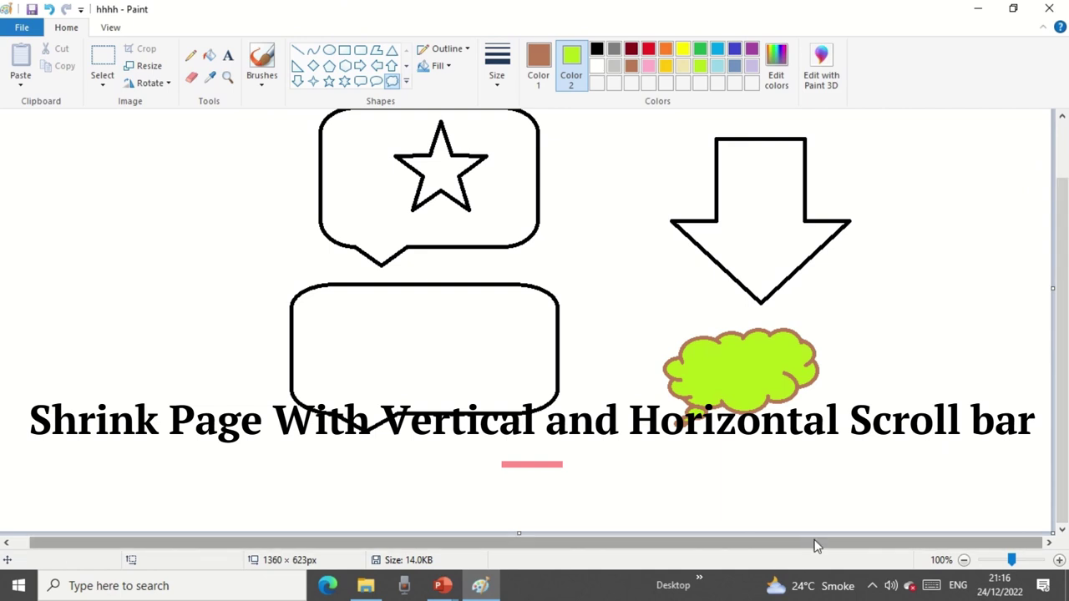
drag(1050, 529, 874, 453)
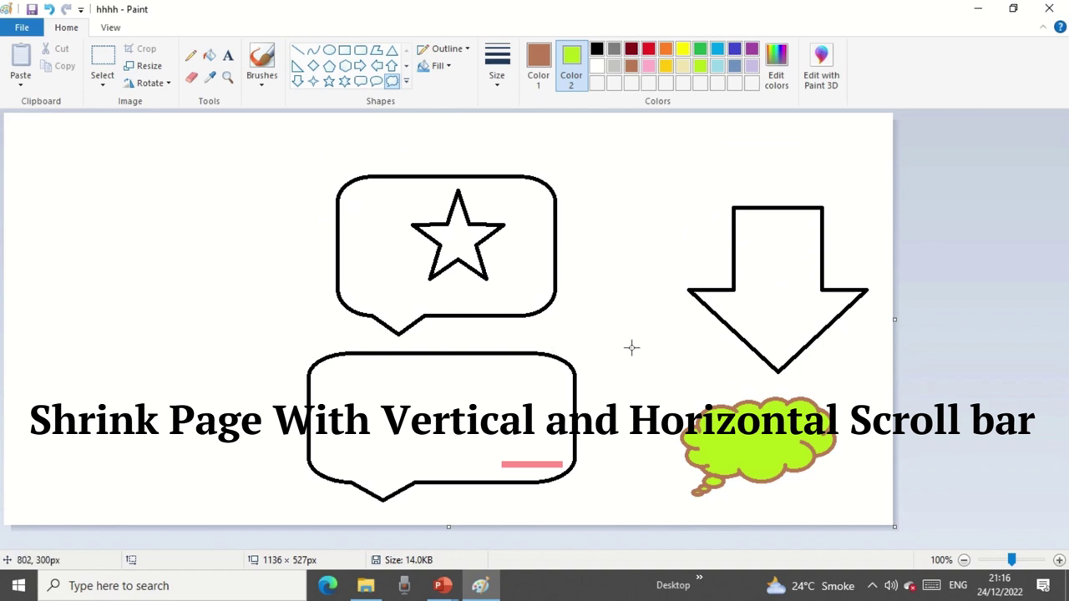
Set the shrunken picture as a tiled desktop background, saving the file when asked.
click(21, 27)
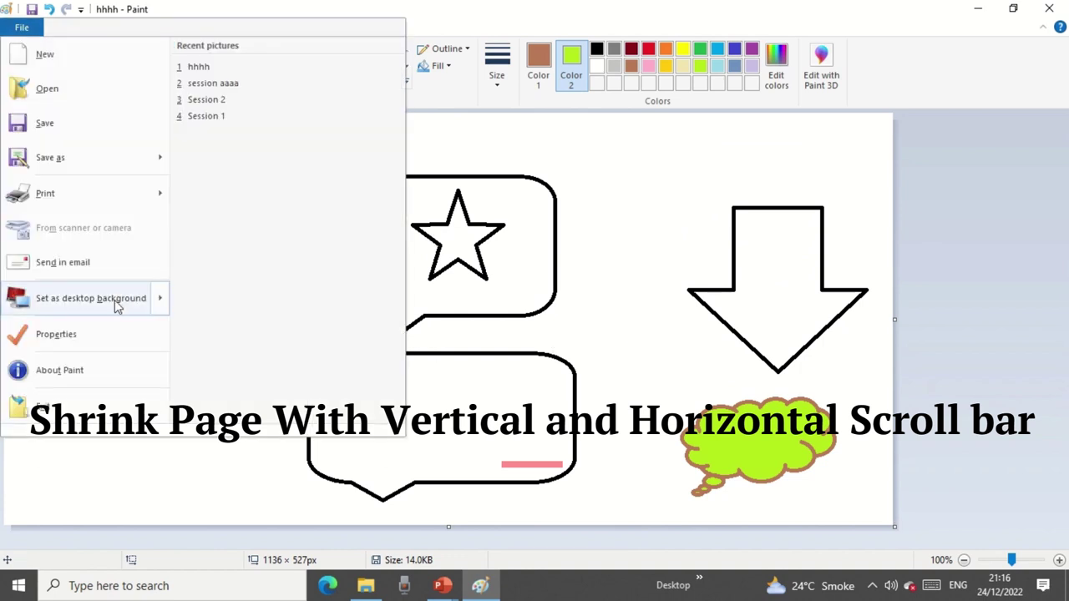
mouse_move(96, 298)
click(242, 118)
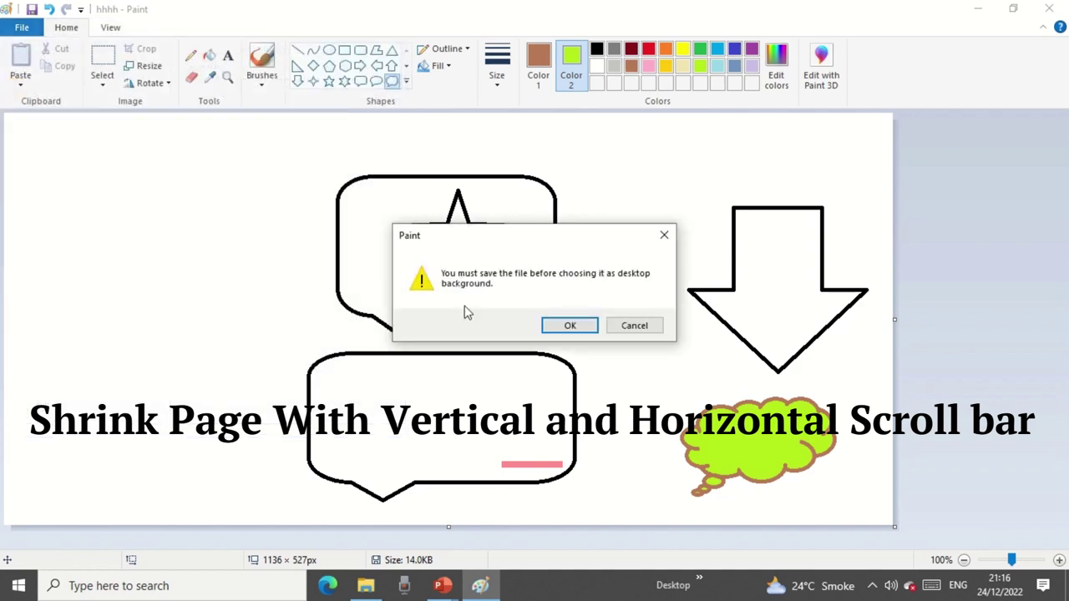
click(551, 326)
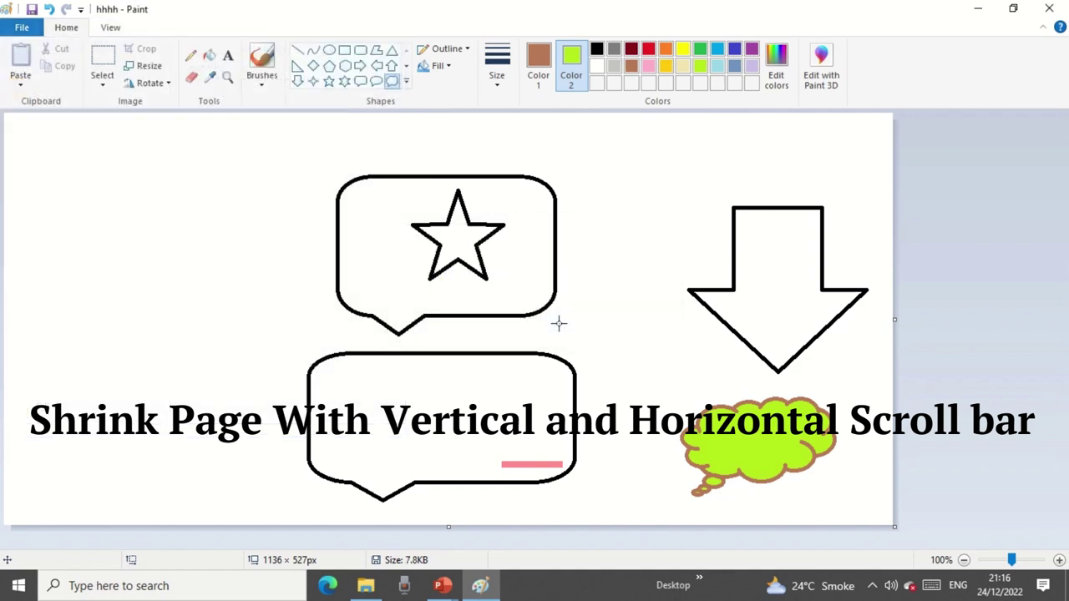
Show the desktop to check the tiled background, and switch back to Paint.
right_click(607, 582)
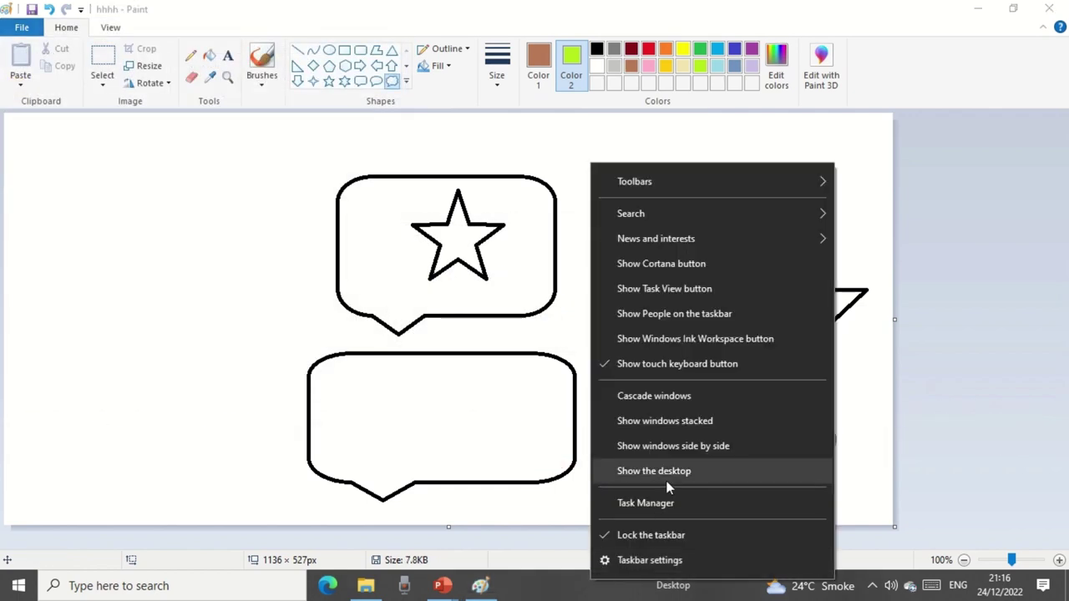
click(668, 473)
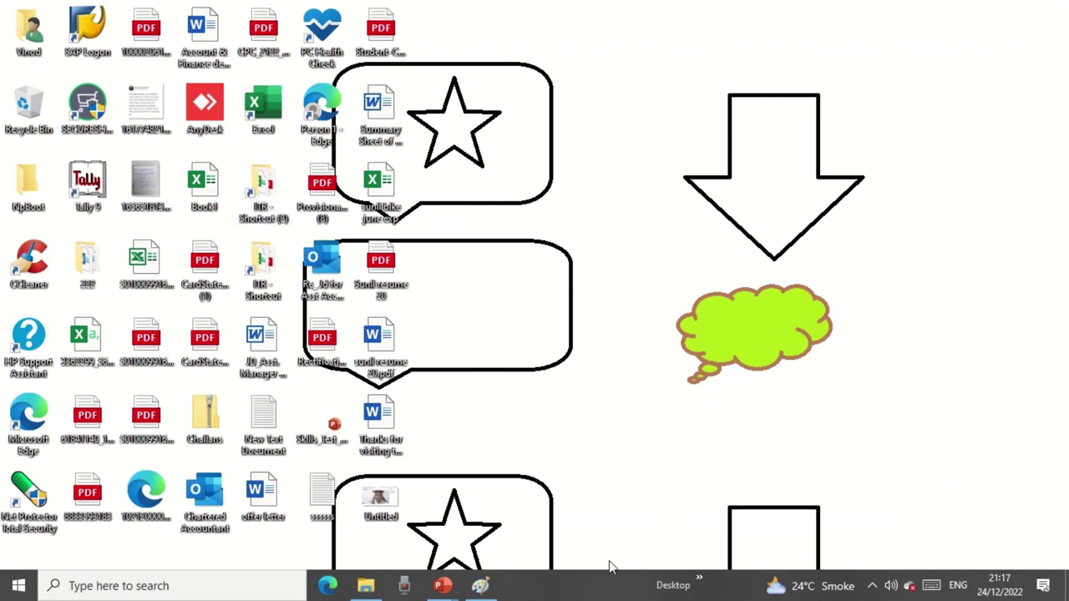
right_click(583, 587)
click(487, 585)
Review the image properties, switch the units through inches and centimeters back to pixels, and close the dialog without applying anything.
click(22, 27)
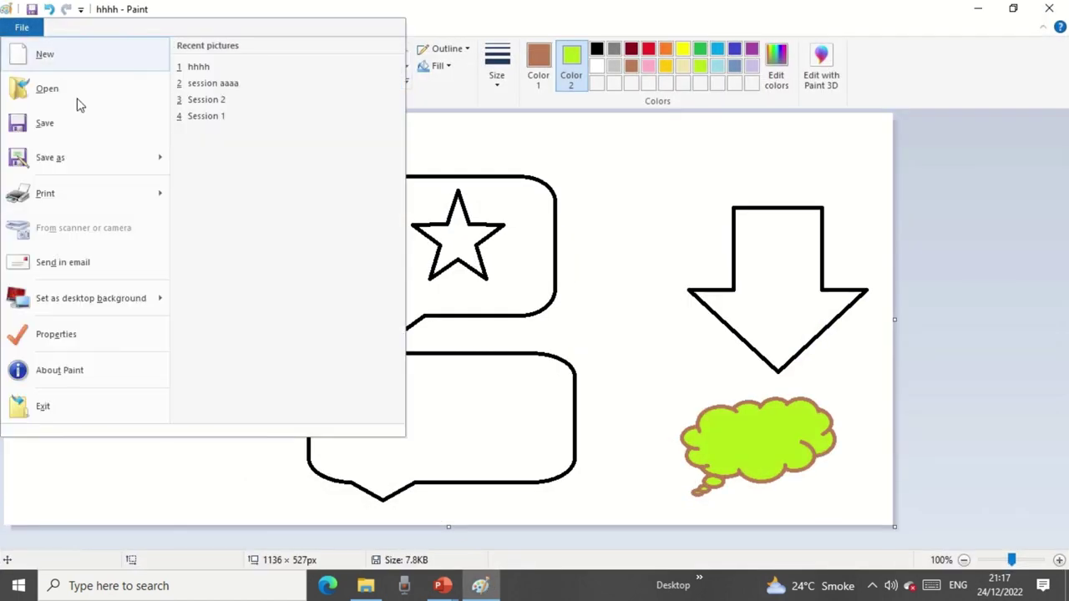
click(67, 349)
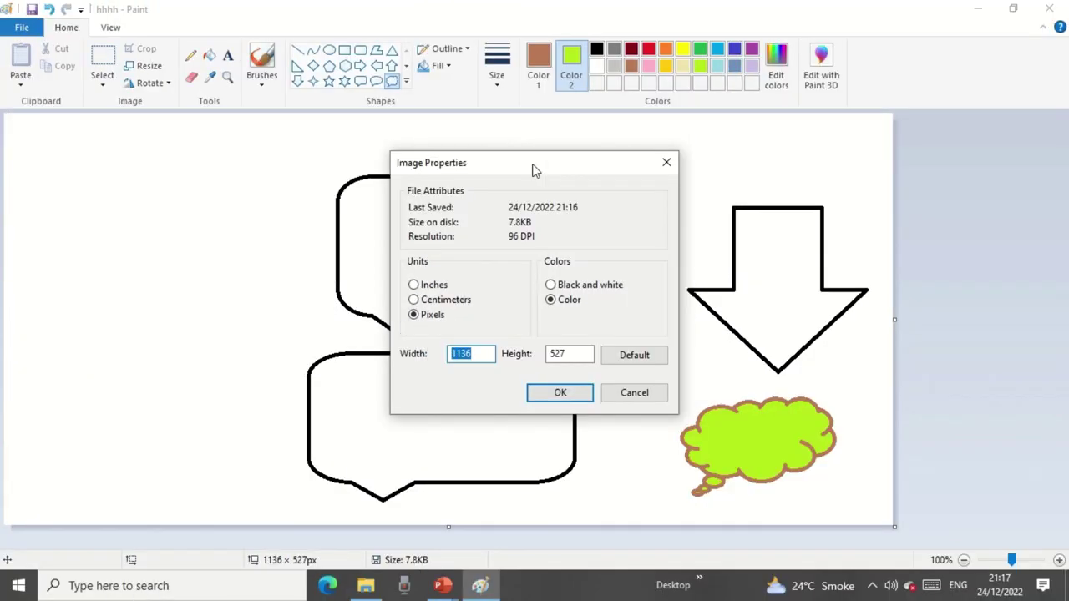
drag(532, 167, 307, 170)
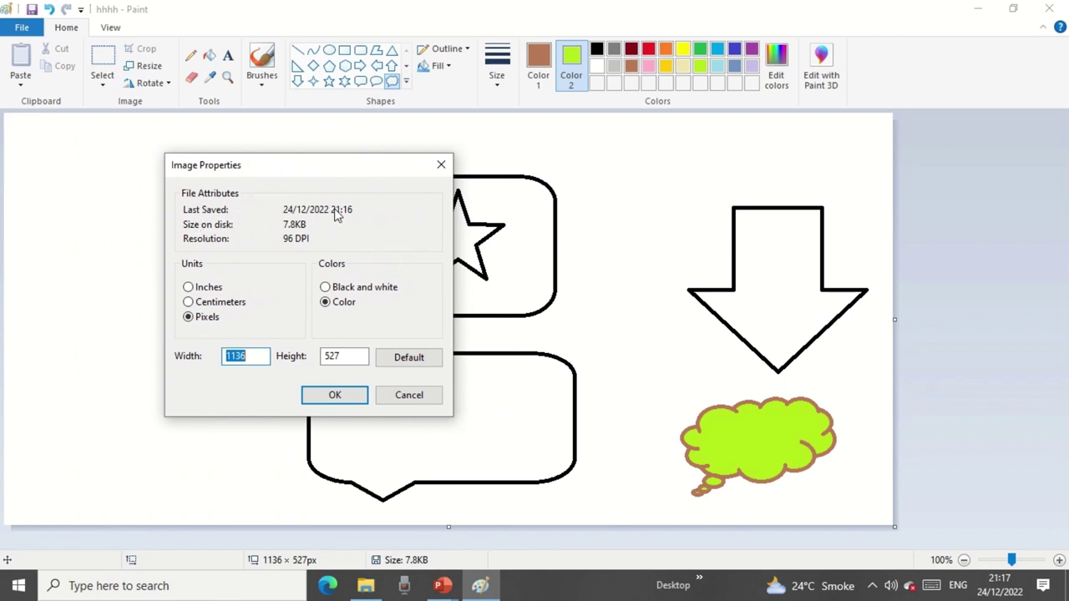
click(206, 287)
click(208, 304)
click(208, 322)
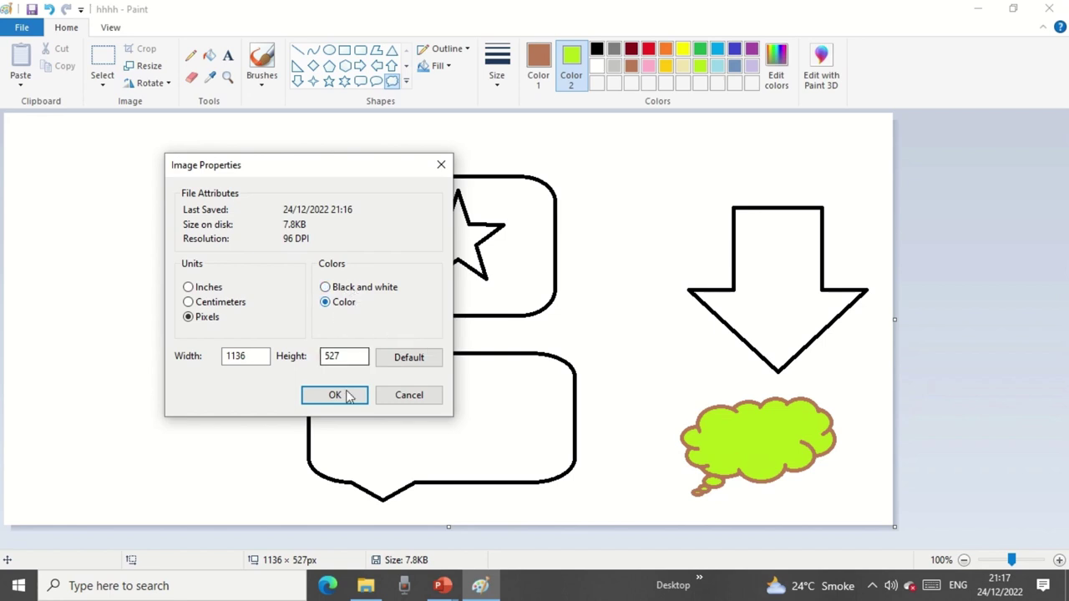
click(407, 397)
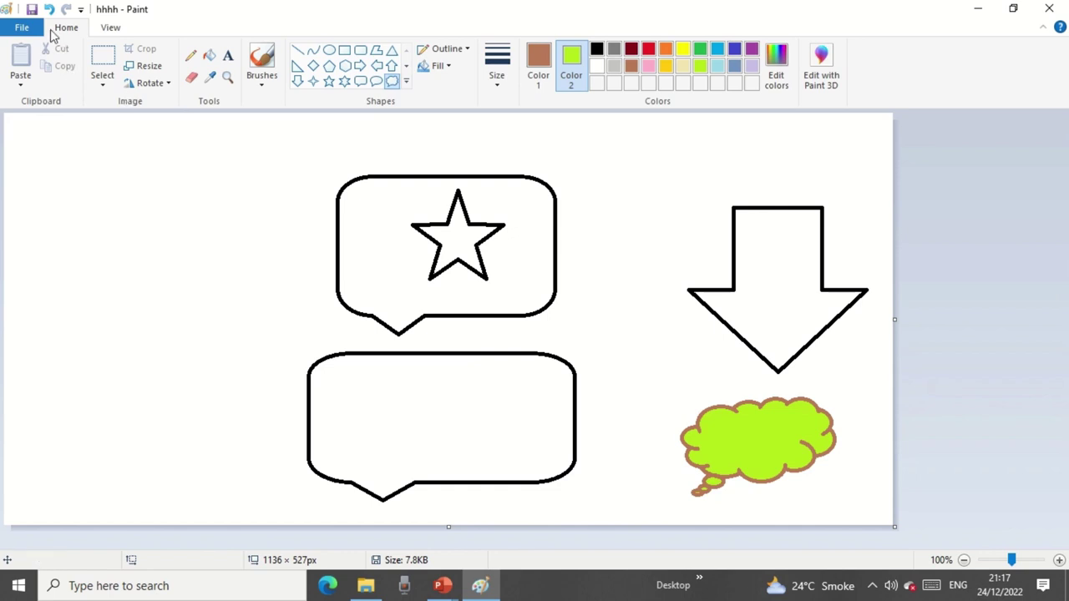
View the About Paint version information and close it.
click(21, 27)
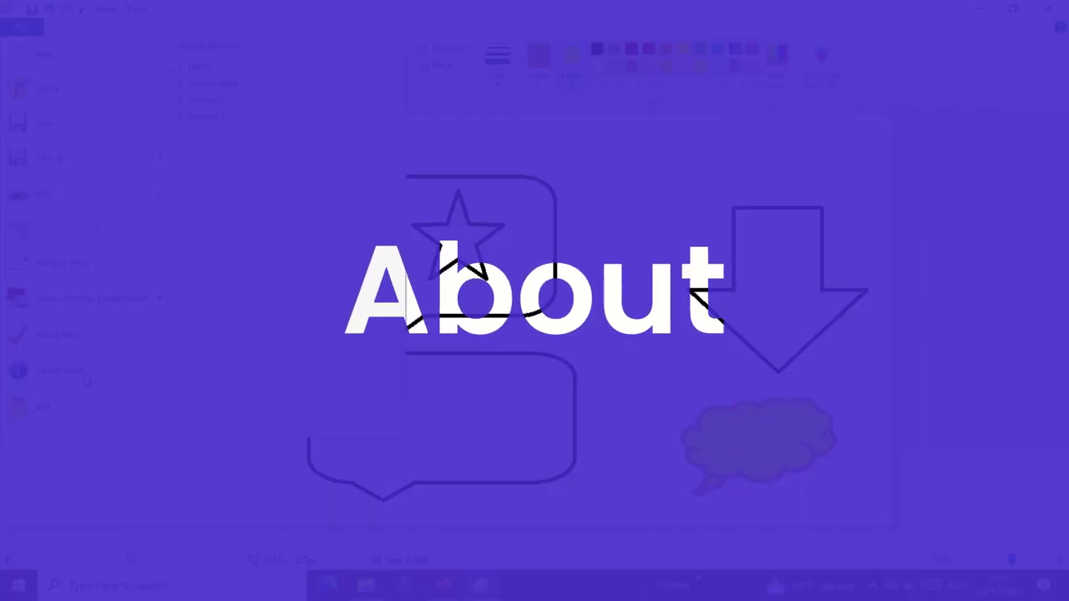
click(83, 383)
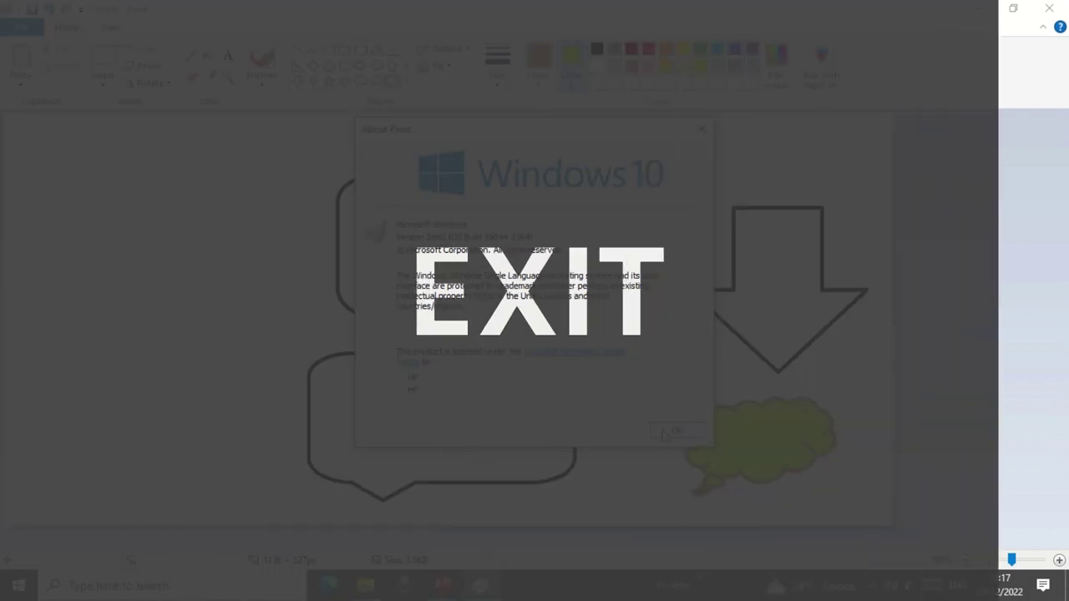
click(673, 431)
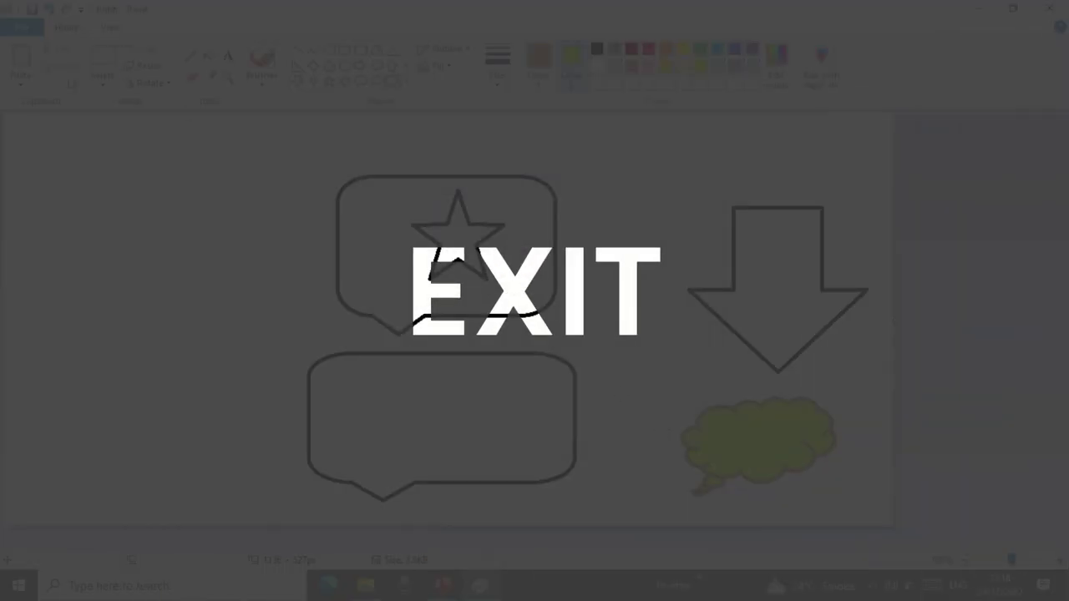
Exit Paint.
click(21, 27)
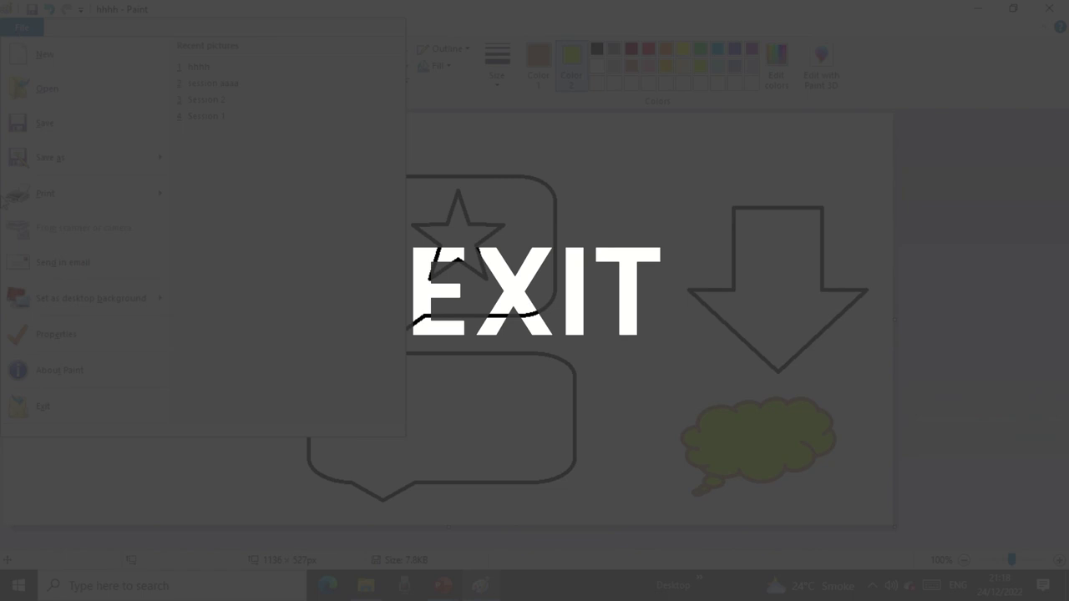
click(58, 415)
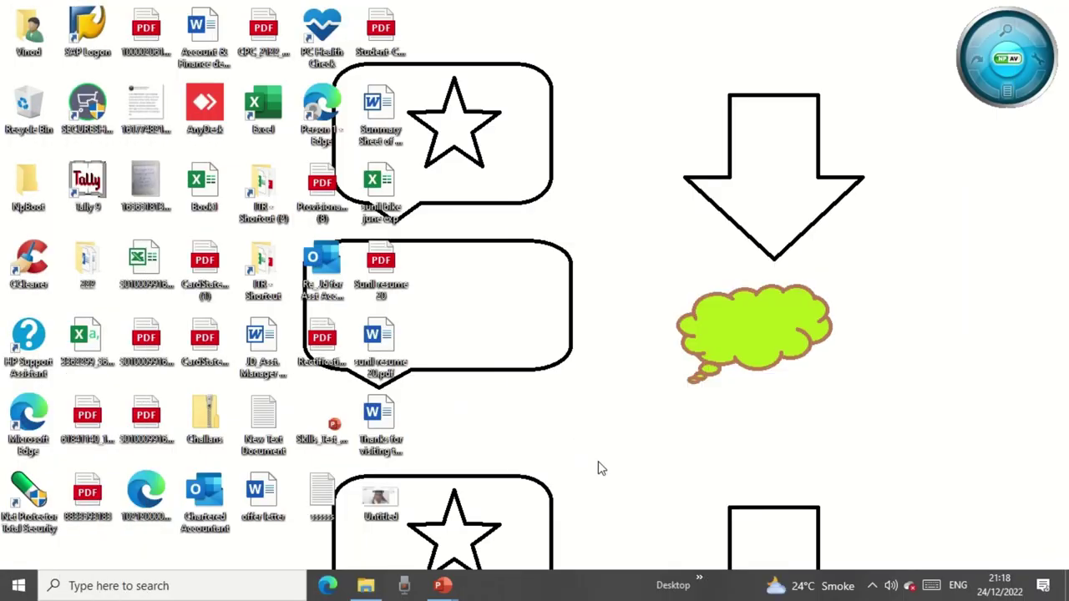
Relaunch Paint through a Windows search for paint and enlarge the blank canvas to 1360 × 623 px.
click(18, 586)
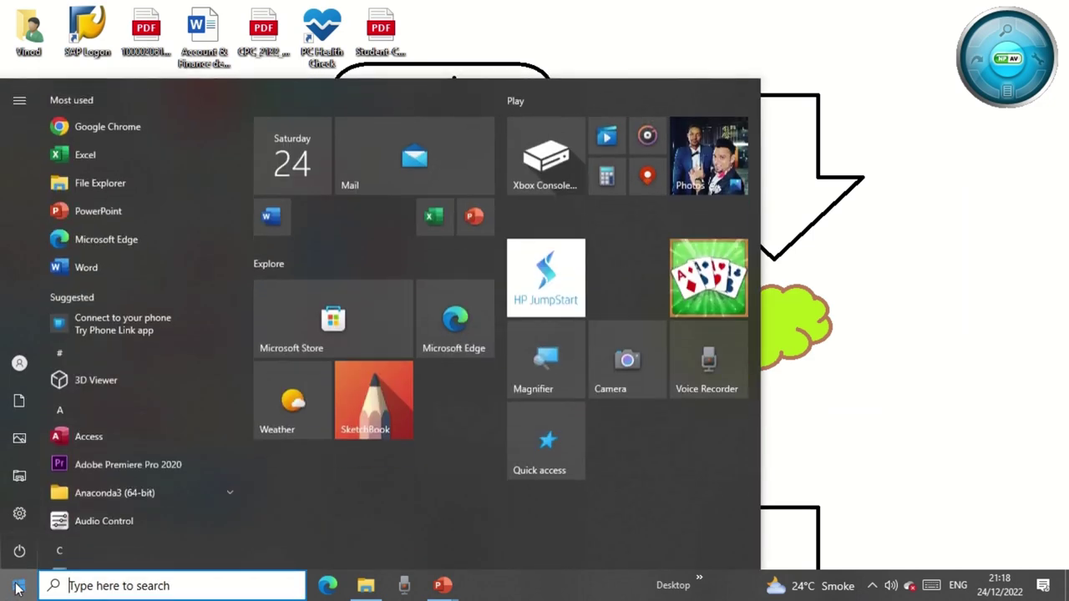
text(paint)
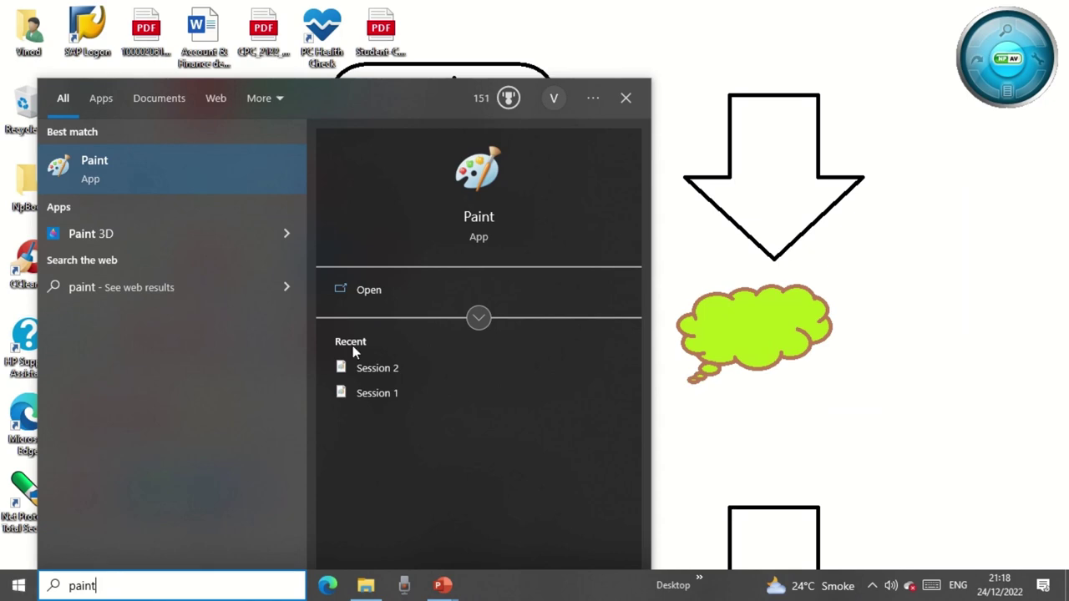
click(360, 292)
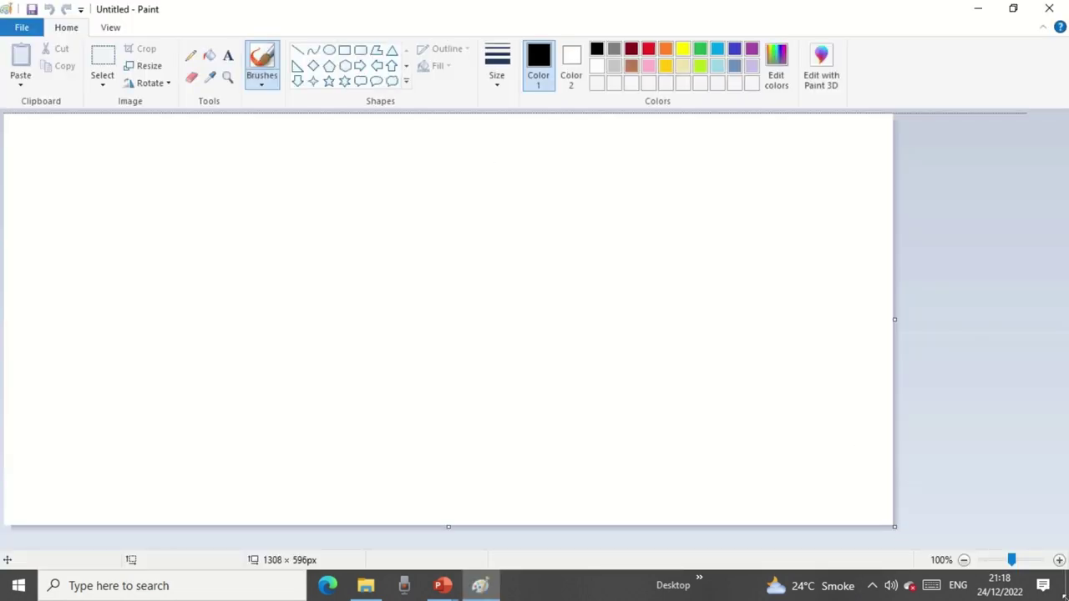
drag(891, 527, 1067, 600)
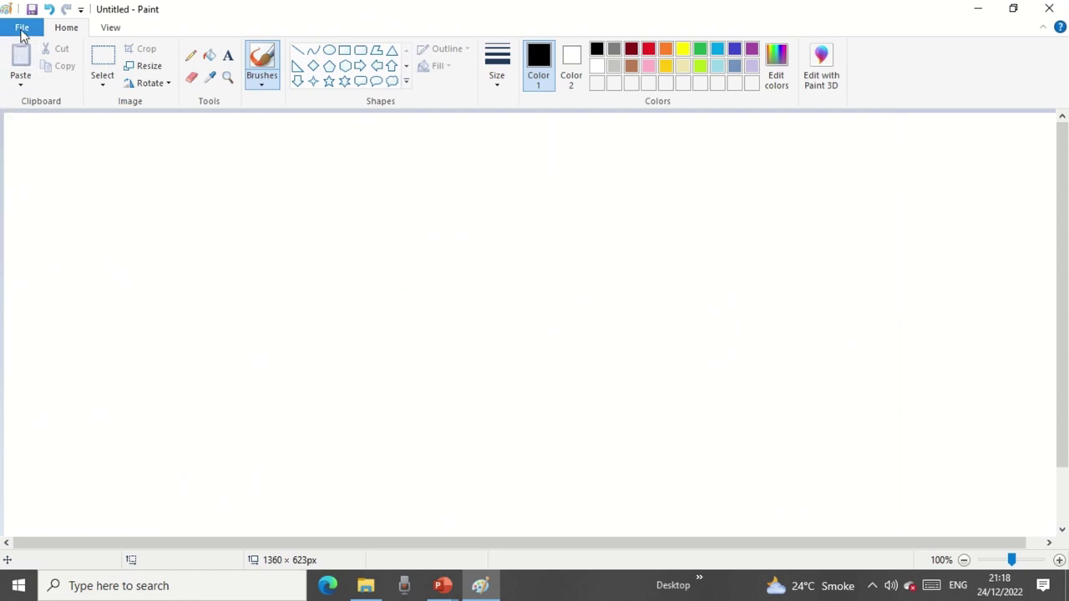
Open the recent pictures from the list, discarding the blank picture and ending with hhhh open.
click(23, 30)
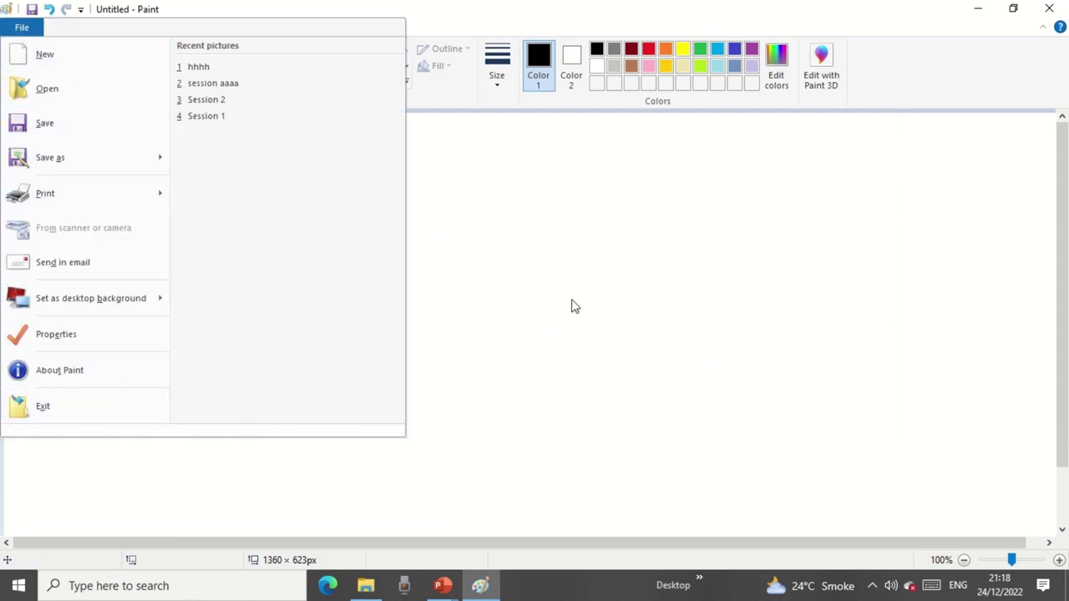
click(223, 101)
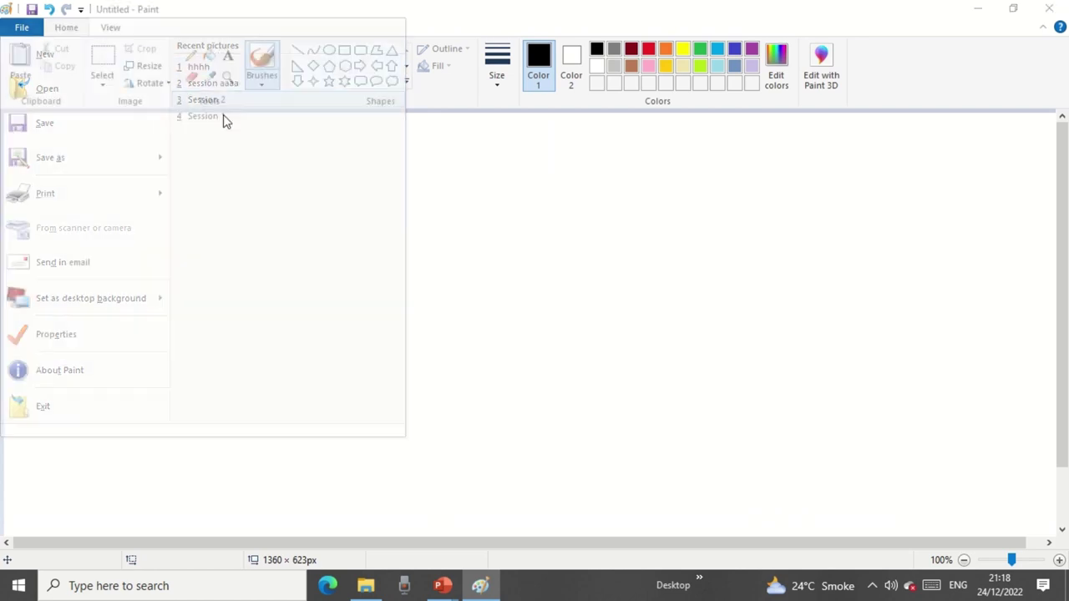
click(559, 293)
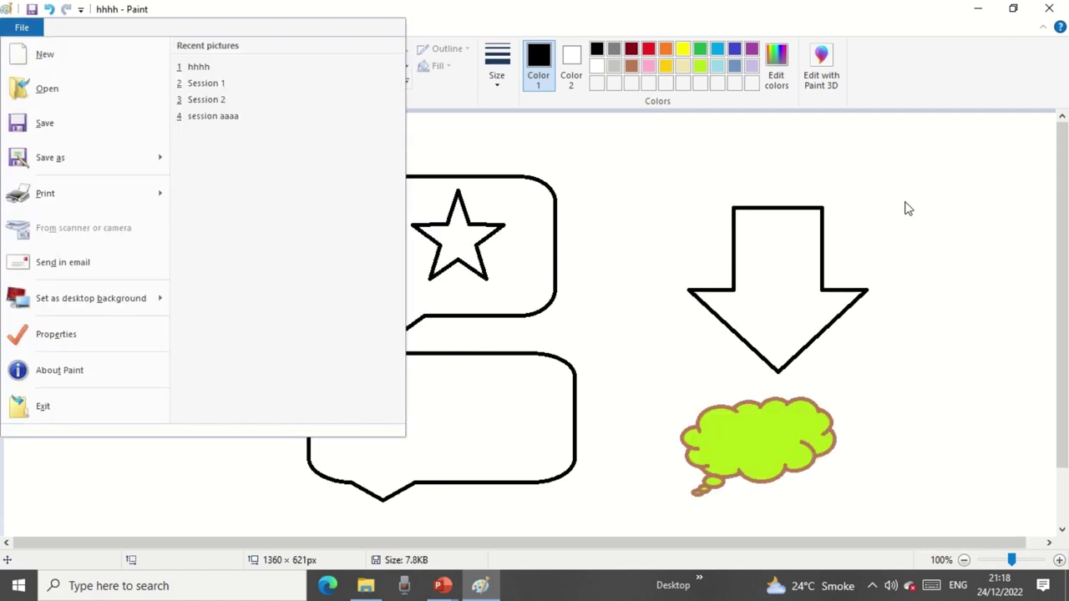
click(153, 84)
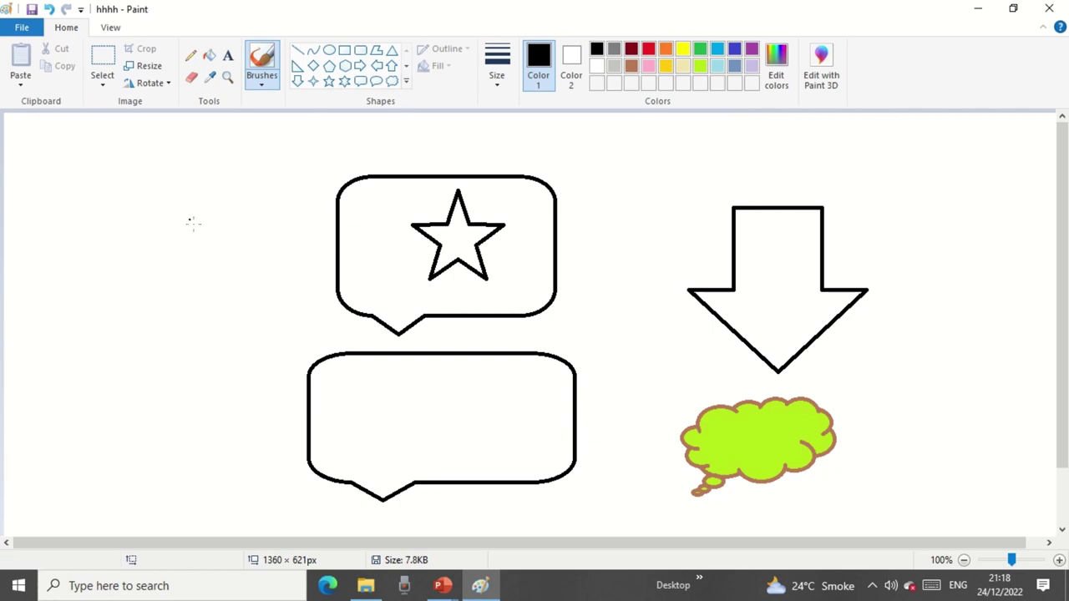
Start a new blank picture, discarding the changes to hhhh.png.
key(alt+F4)
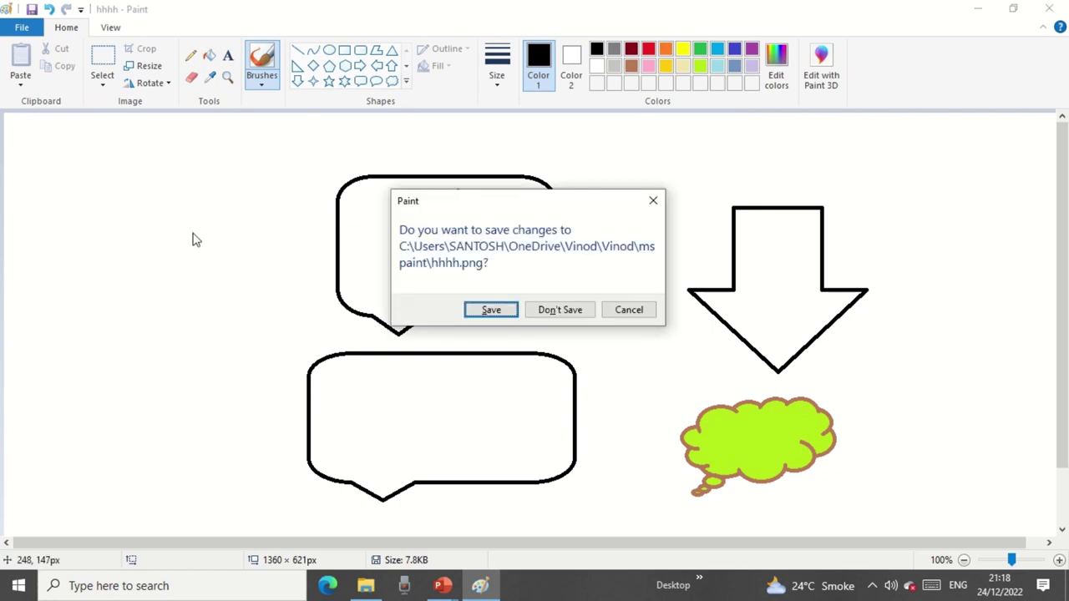
click(572, 312)
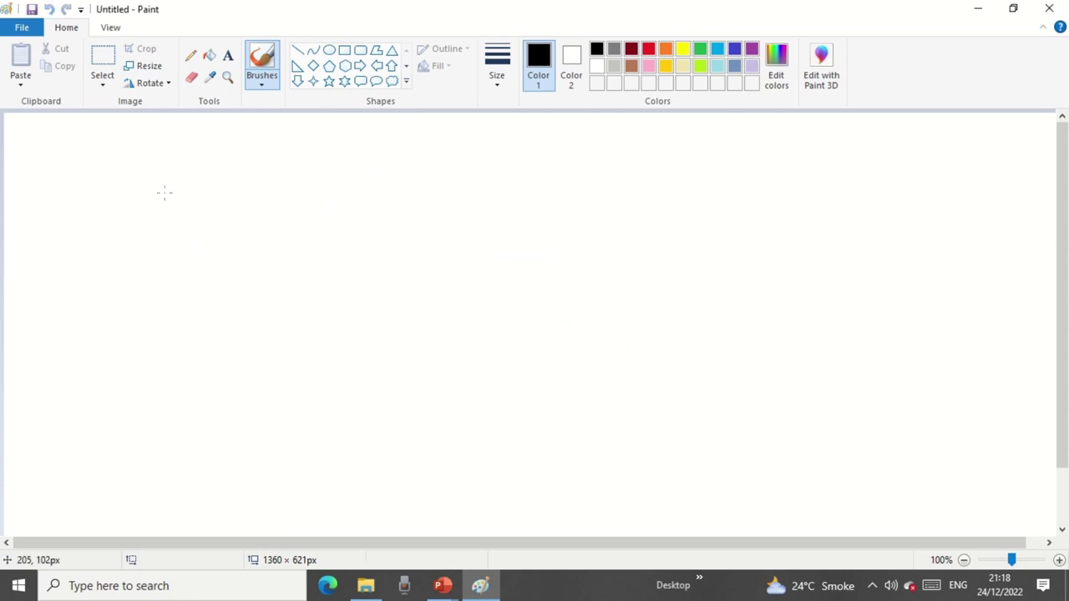
Draw a black-outlined pentagon about 135 × 150 px in the upper-left area of the blank canvas.
click(20, 79)
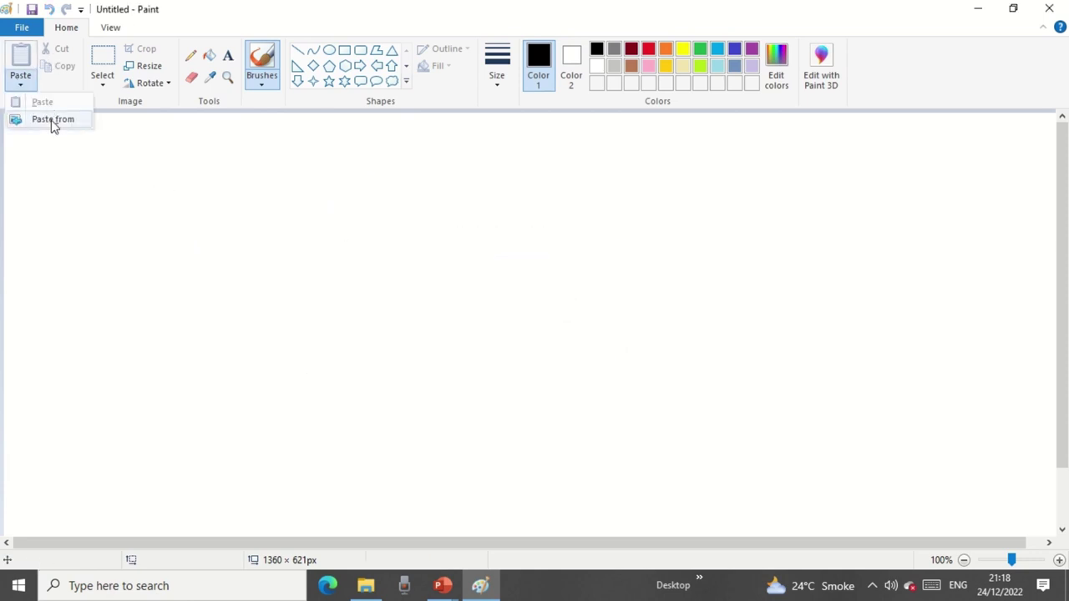
click(170, 158)
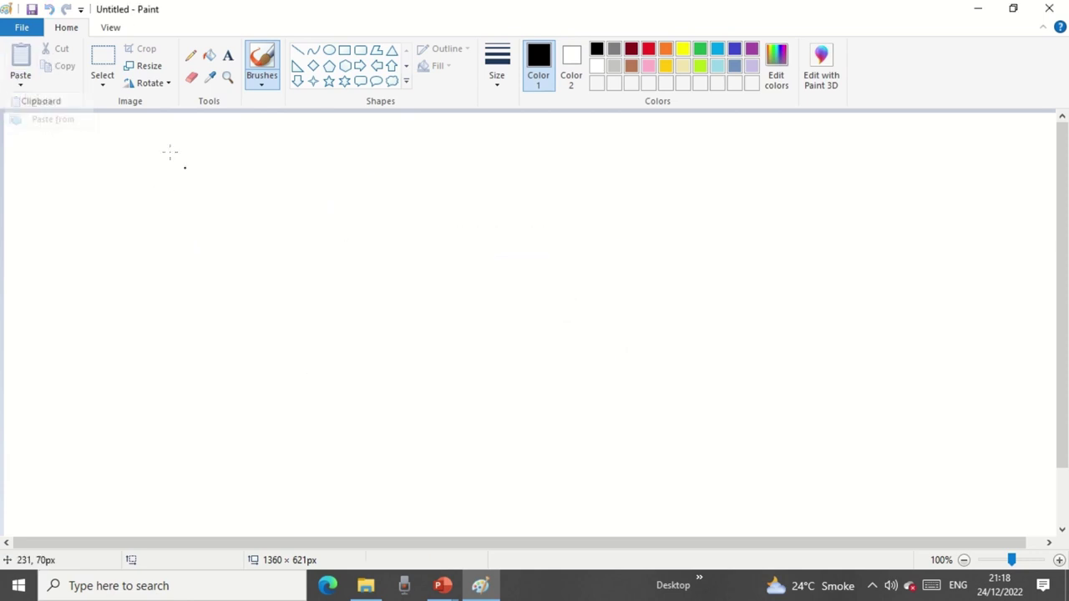
click(329, 66)
mouse_move(153, 158)
mouse_down()
mouse_move(253, 247)
mouse_move(259, 276)
mouse_up()
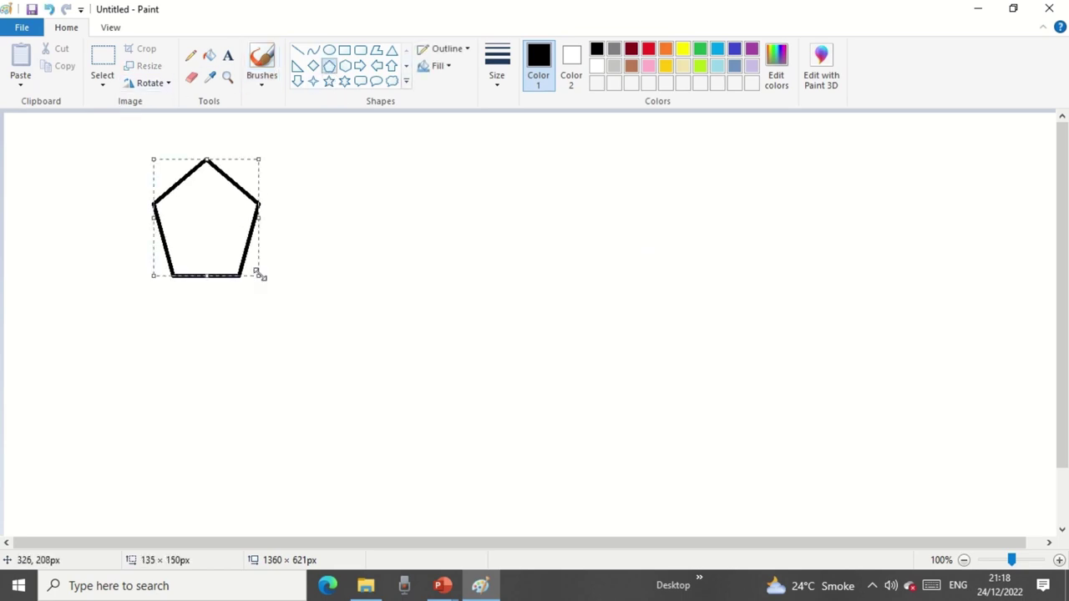
Copy the pentagon with a rectangular selection and paste the duplicate to the right of the original.
click(104, 63)
drag(126, 129, 289, 307)
click(63, 66)
click(20, 59)
drag(142, 158, 404, 225)
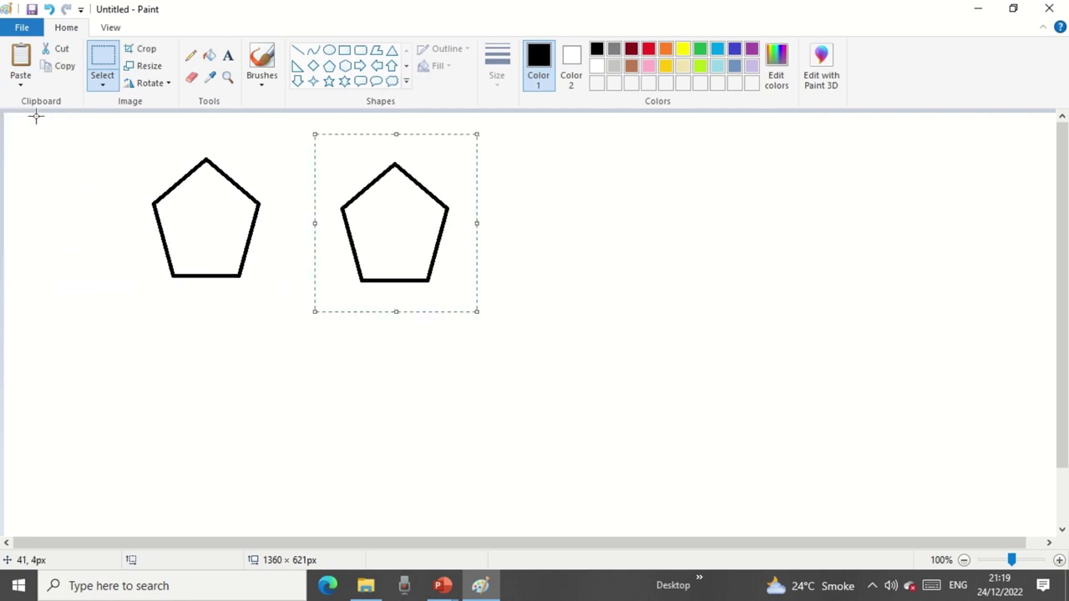
Paste the hhhh picture from file, reduce it to about 536 × 318 px and place it to the right of both pentagons.
click(20, 83)
click(64, 124)
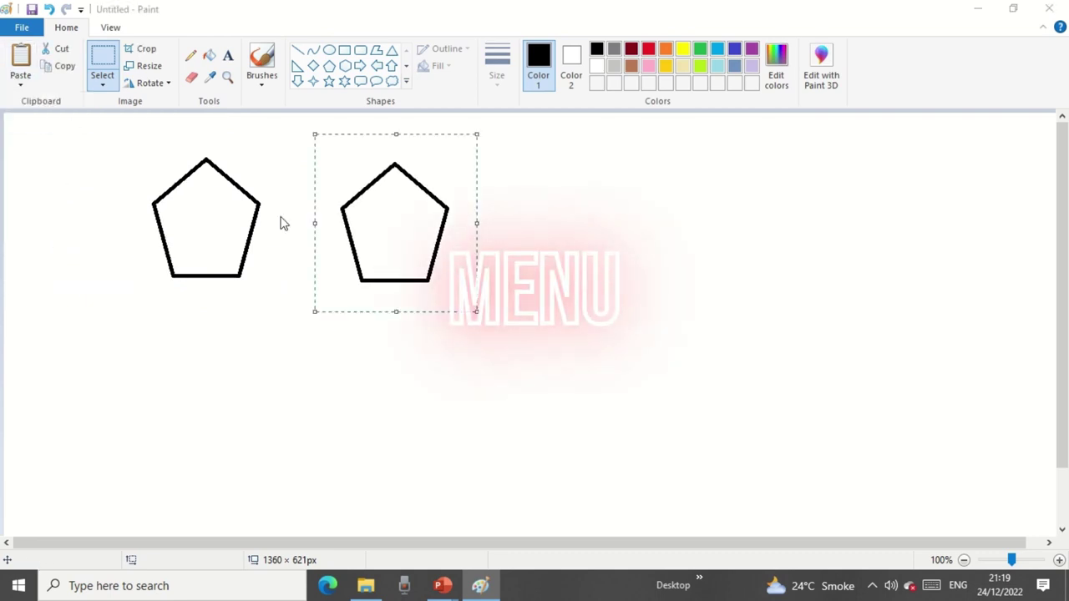
click(480, 240)
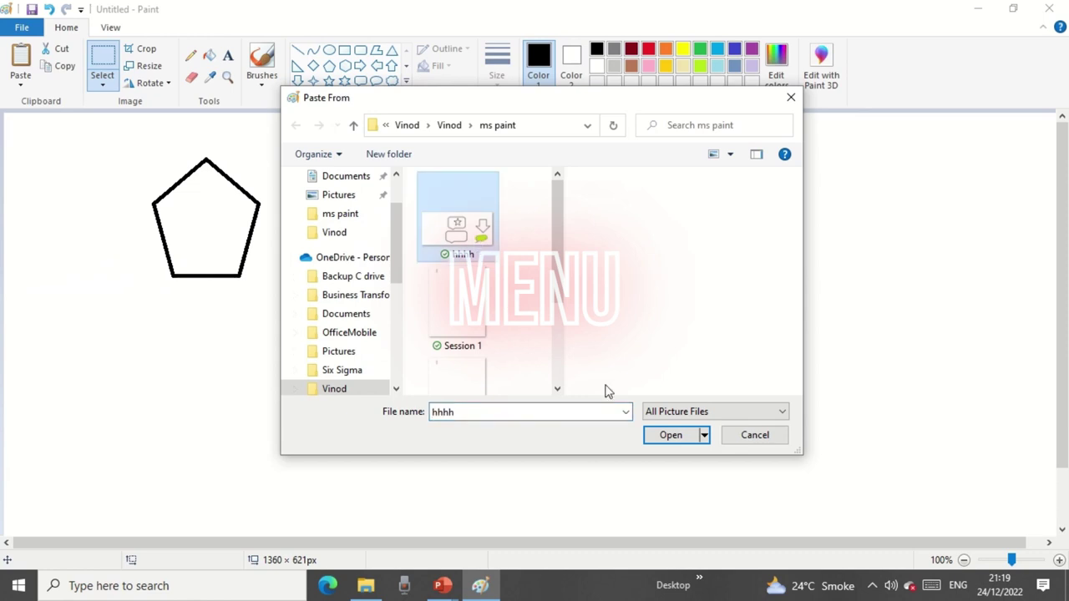
click(670, 435)
drag(604, 349, 442, 310)
drag(320, 246, 791, 338)
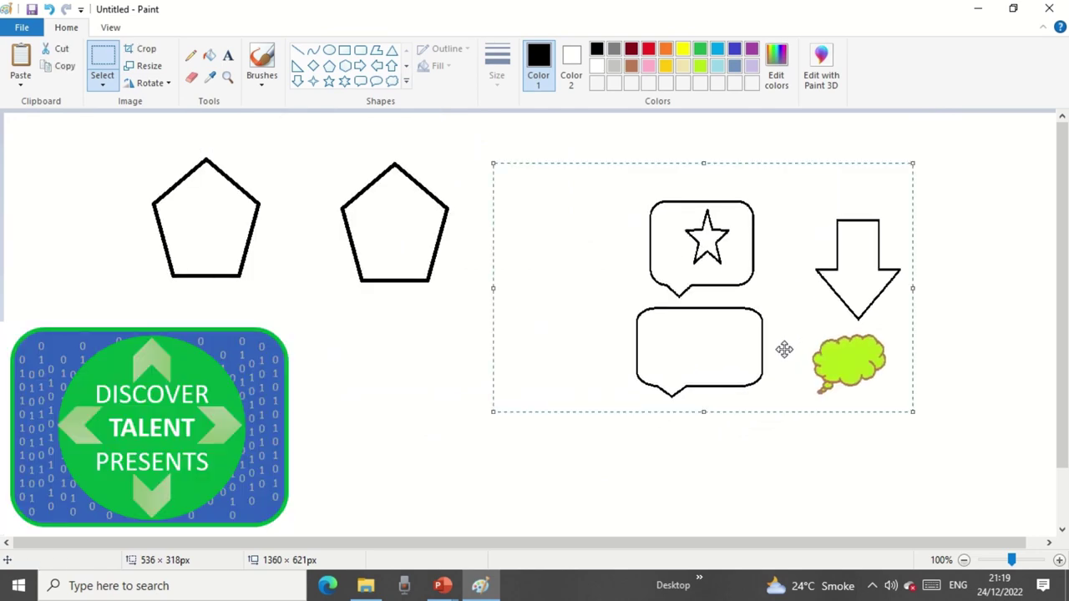
drag(783, 349, 894, 347)
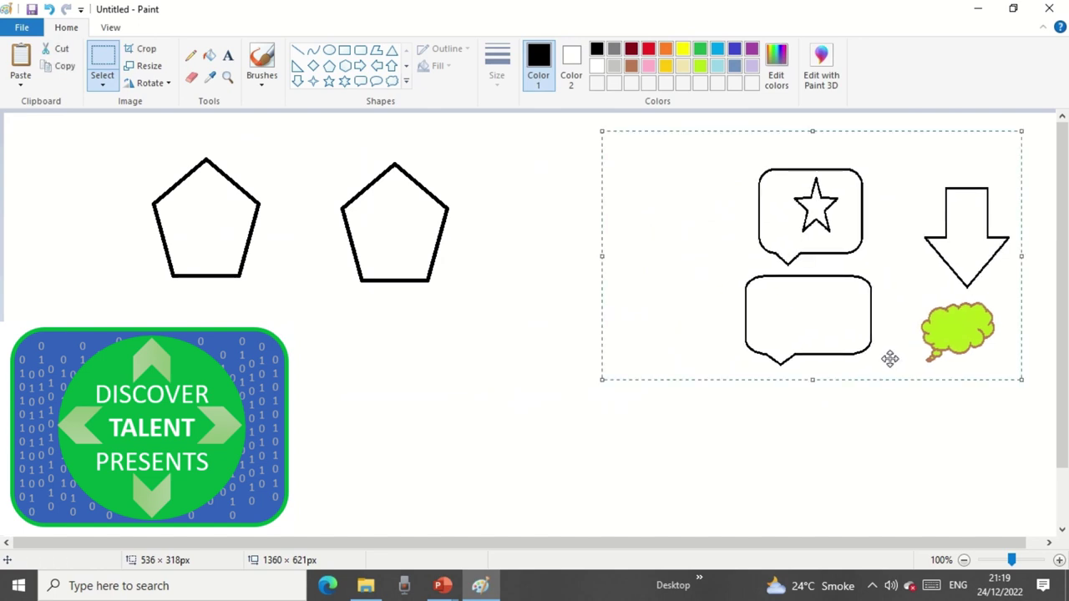
click(26, 84)
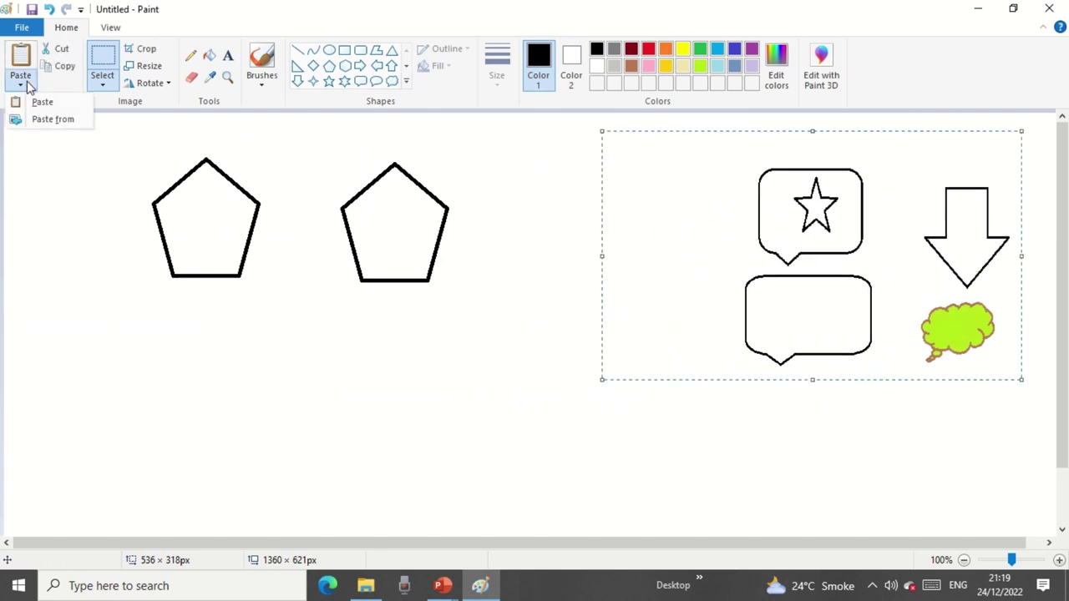
click(78, 186)
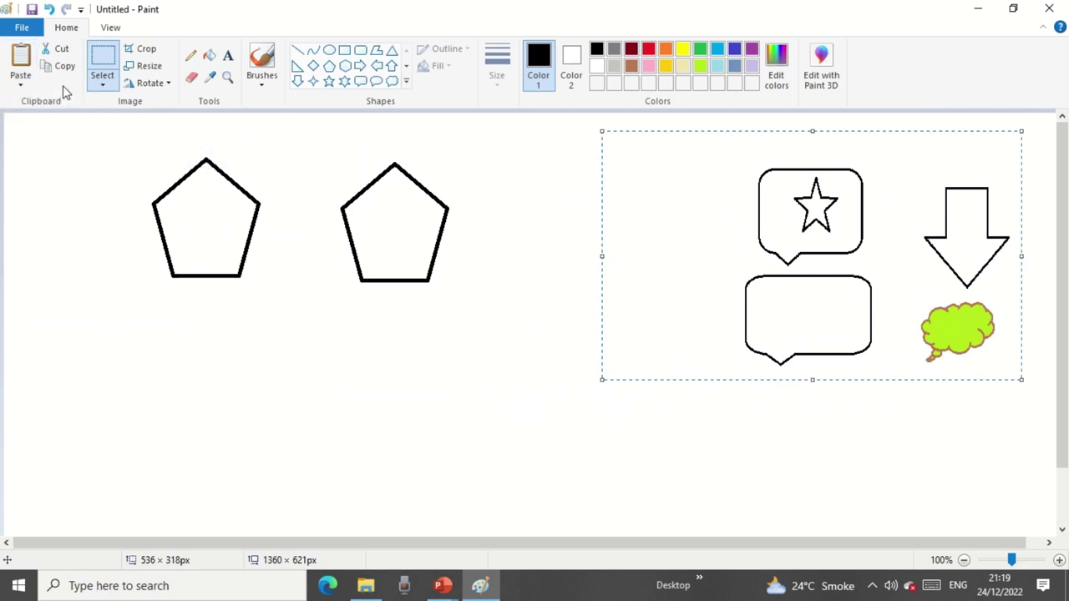
click(81, 179)
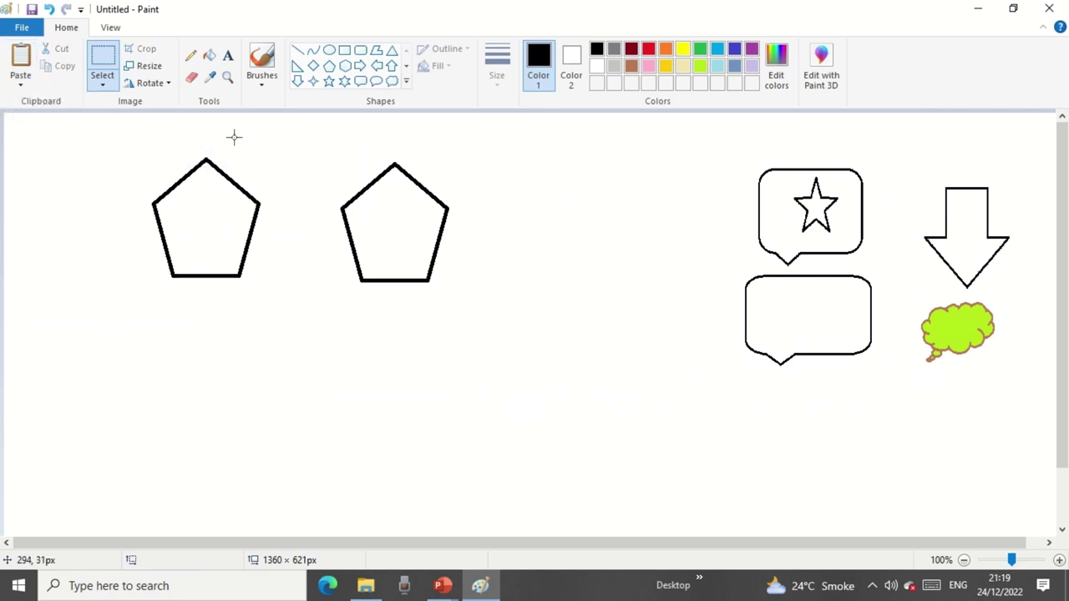
Cut the left pentagon from the canvas and copy the remaining pentagon.
drag(108, 121, 281, 311)
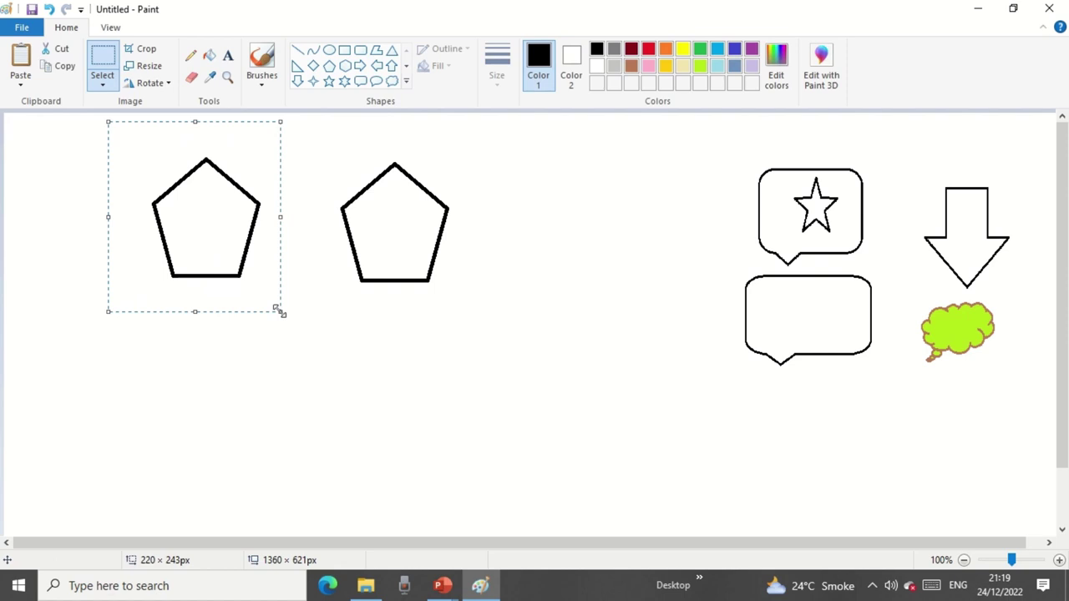
click(56, 49)
drag(320, 136, 469, 306)
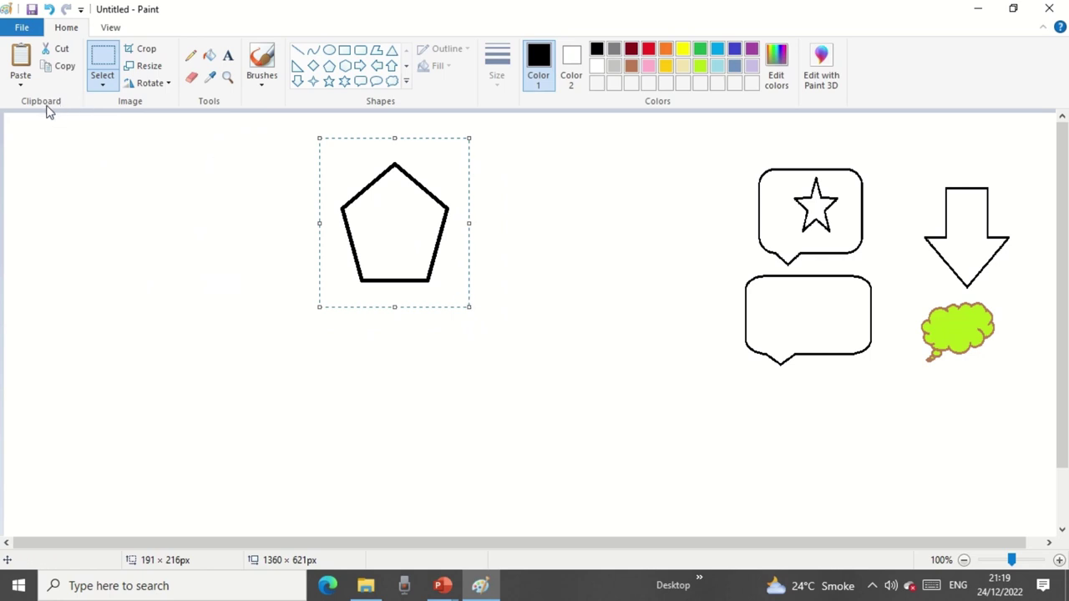
click(62, 67)
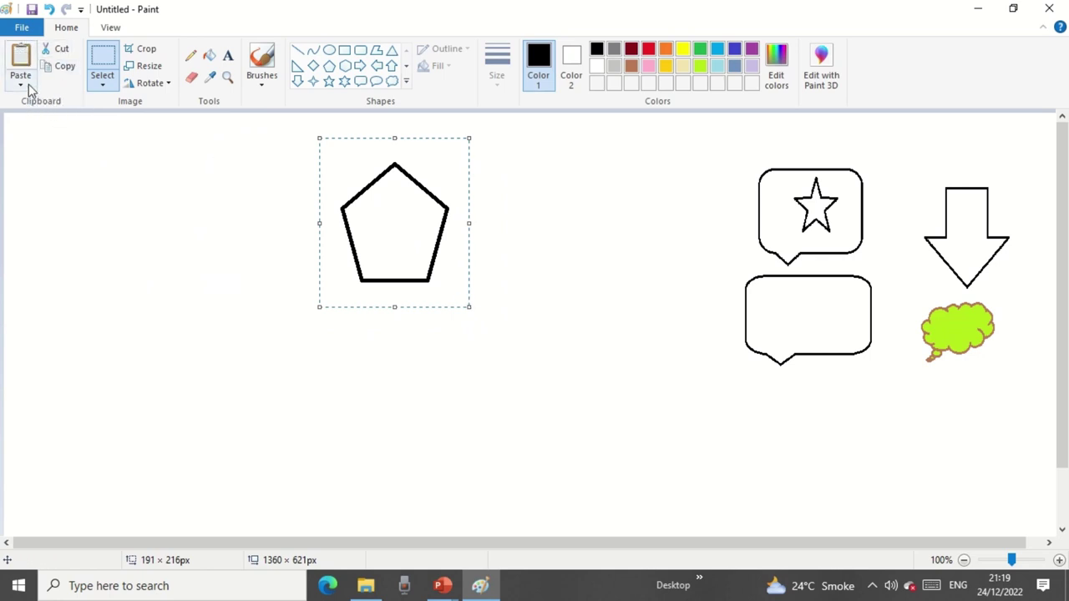
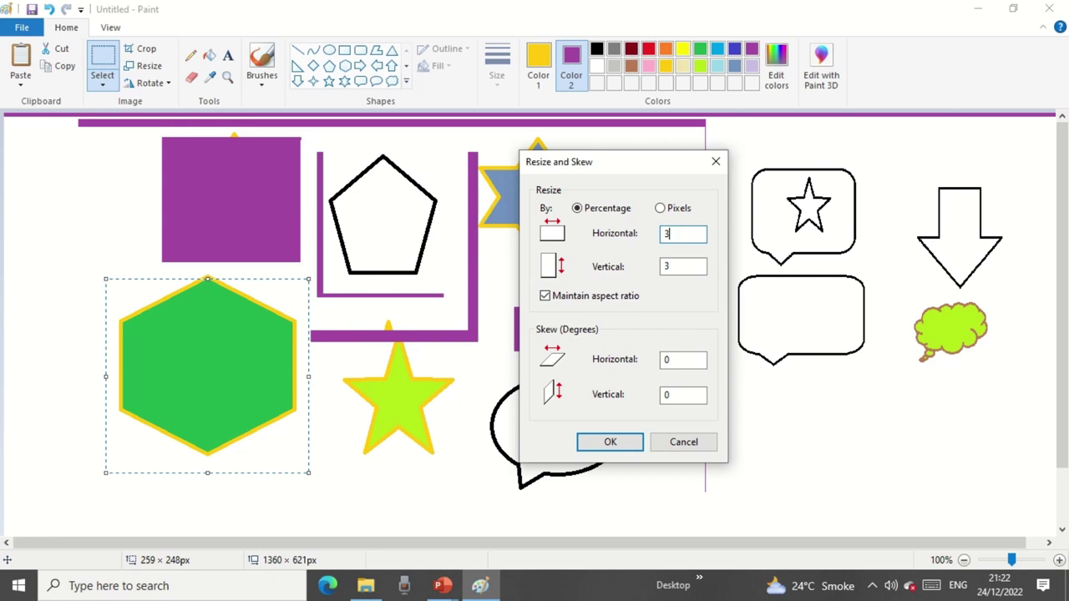
Shrink the selected green hexagon with its aspect ratio maintained and move it inside the purple area it leaves behind.
click(615, 447)
drag(132, 321, 193, 369)
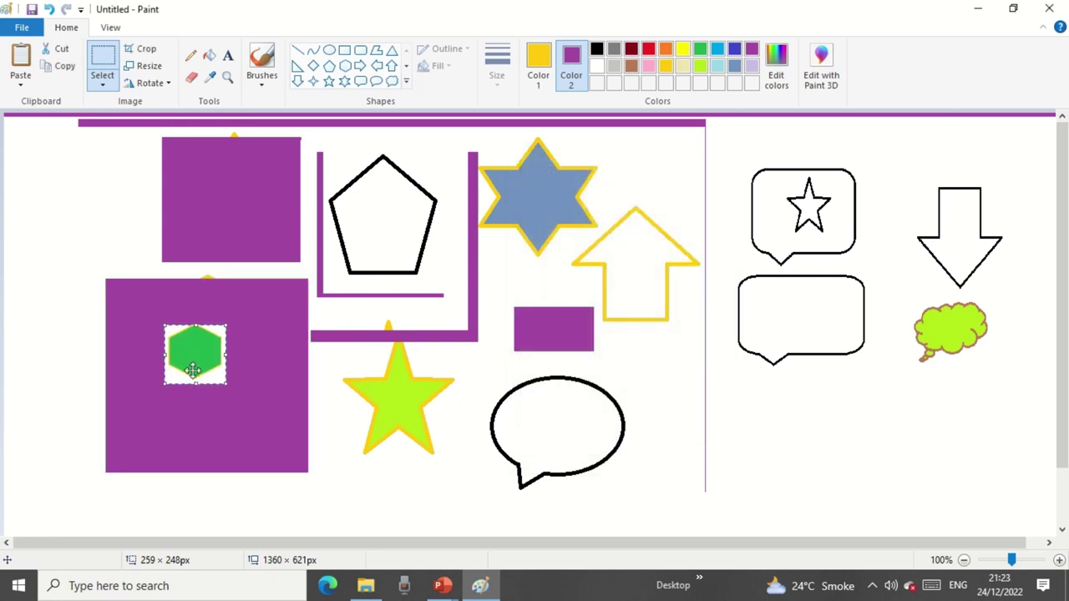
Rotate the selected hexagon left 90° and back right 90°, with a vertical flip in between.
click(150, 82)
click(192, 126)
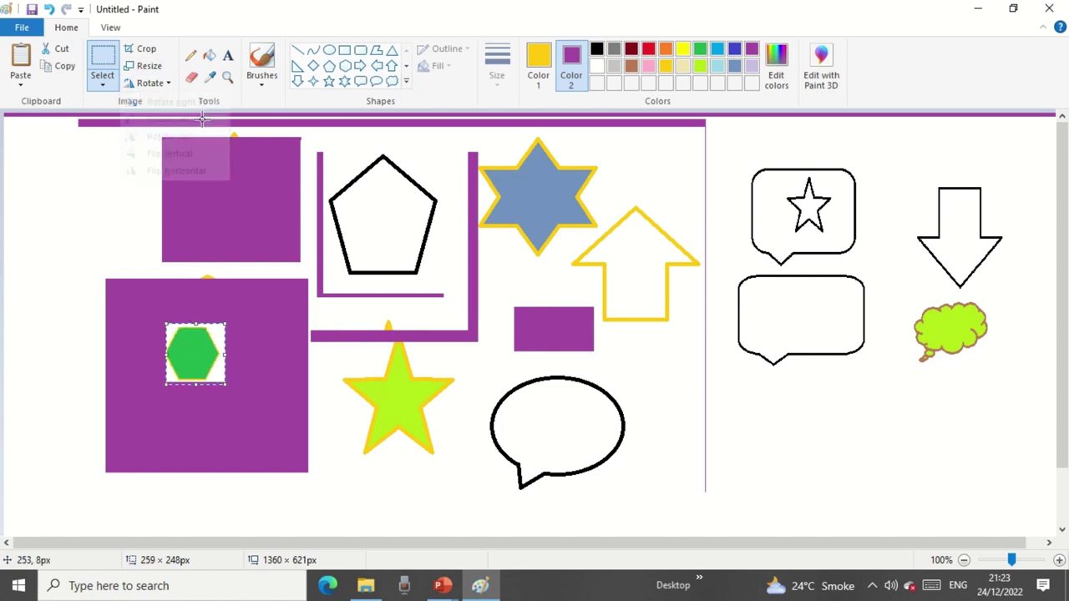
click(153, 83)
click(175, 152)
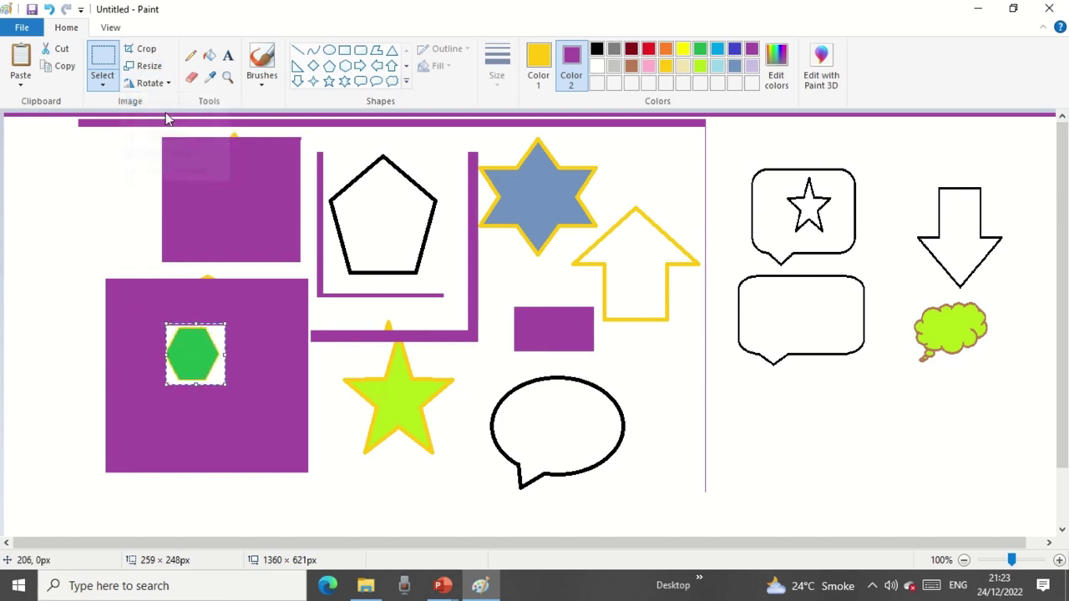
click(155, 83)
click(182, 107)
Apply further left 90° and 180° rotations and a vertical flip to the selected hexagon.
click(153, 83)
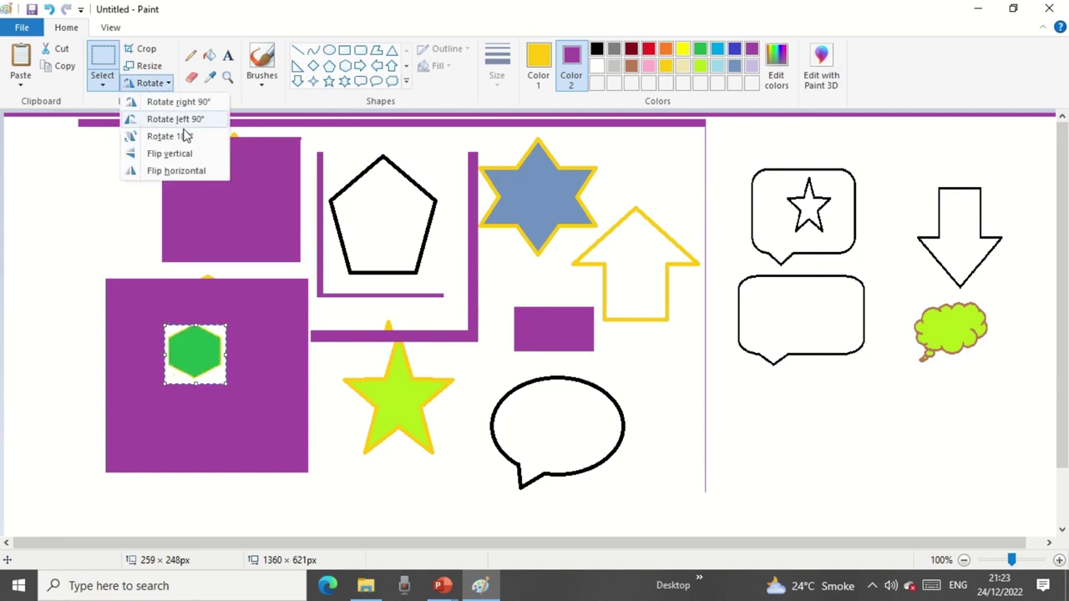
click(186, 133)
click(154, 83)
click(187, 116)
click(156, 84)
click(188, 136)
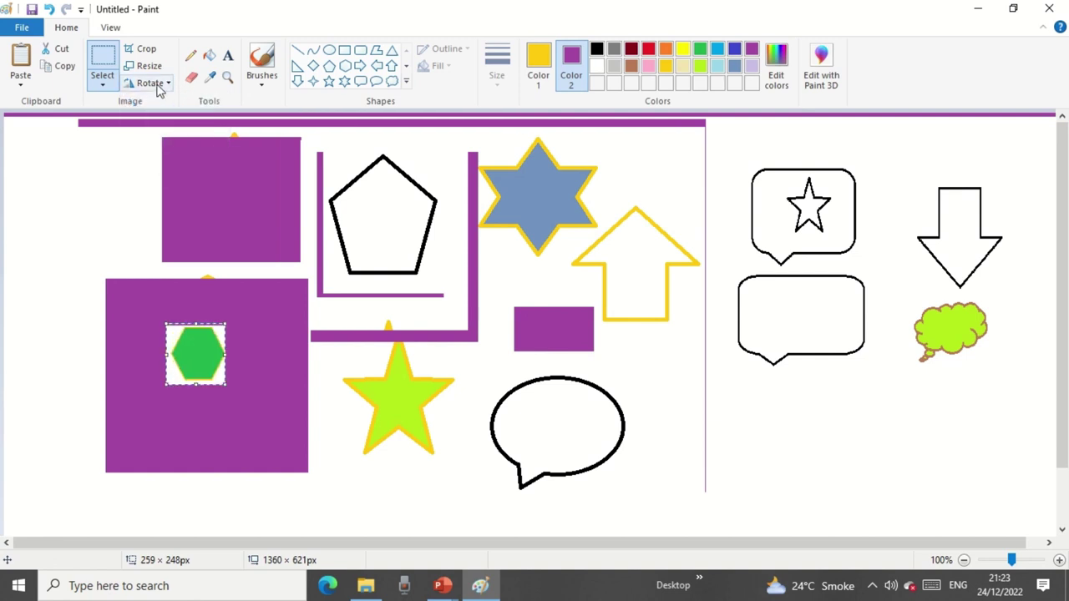
click(155, 83)
click(175, 154)
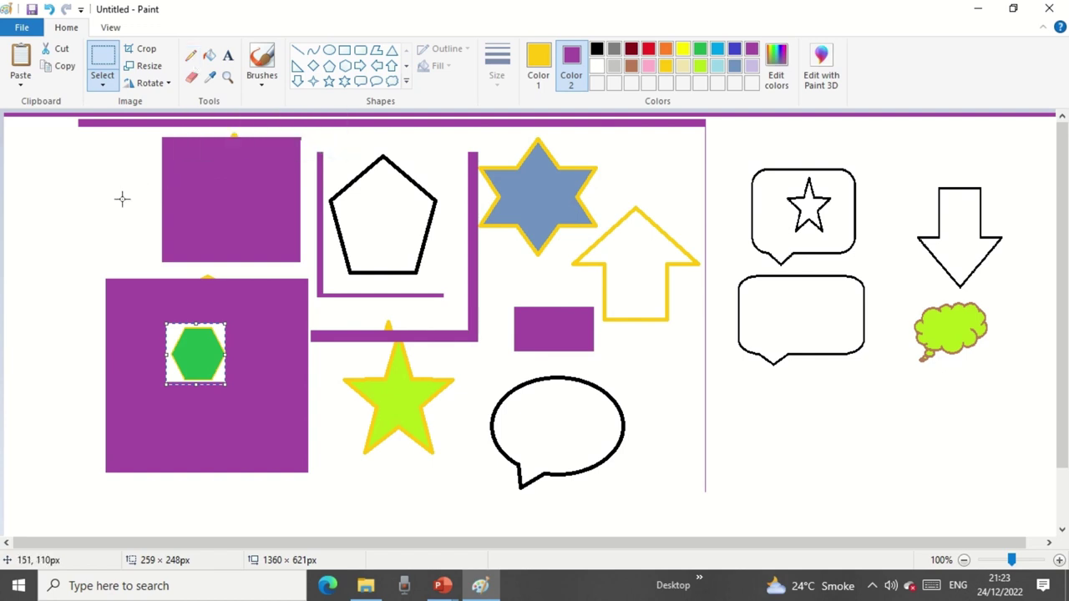
Start a new blank picture, discarding the changes to the untitled drawing.
key(alt+F4)
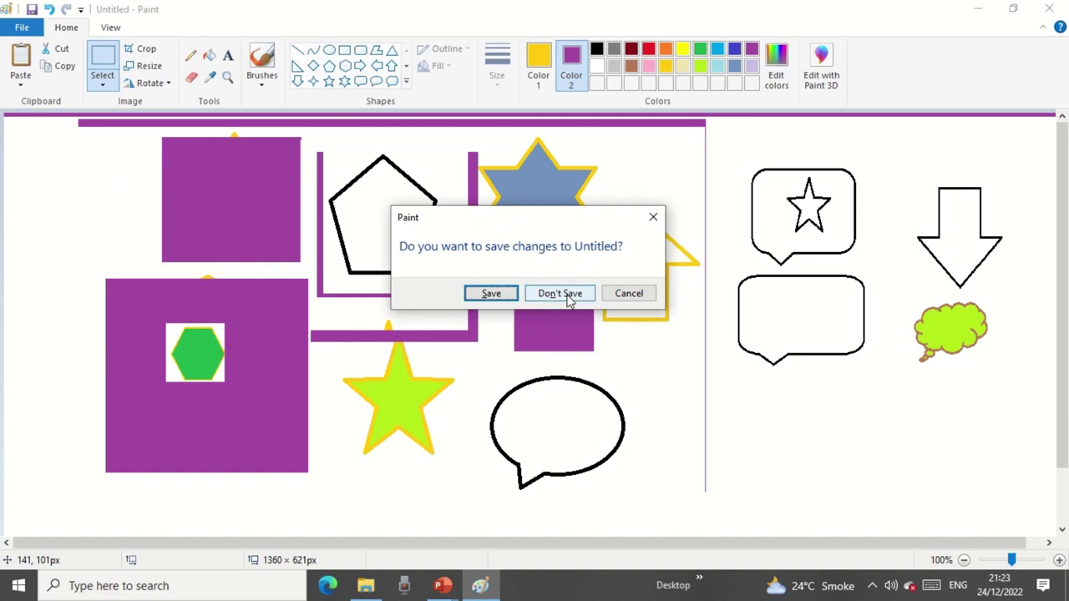
click(630, 293)
click(22, 28)
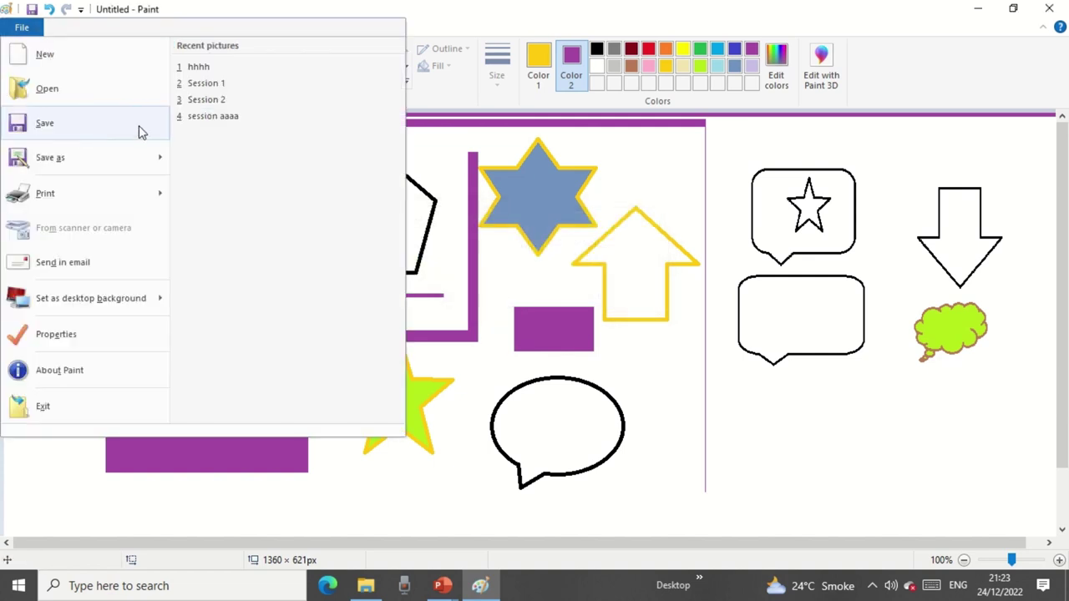
click(62, 65)
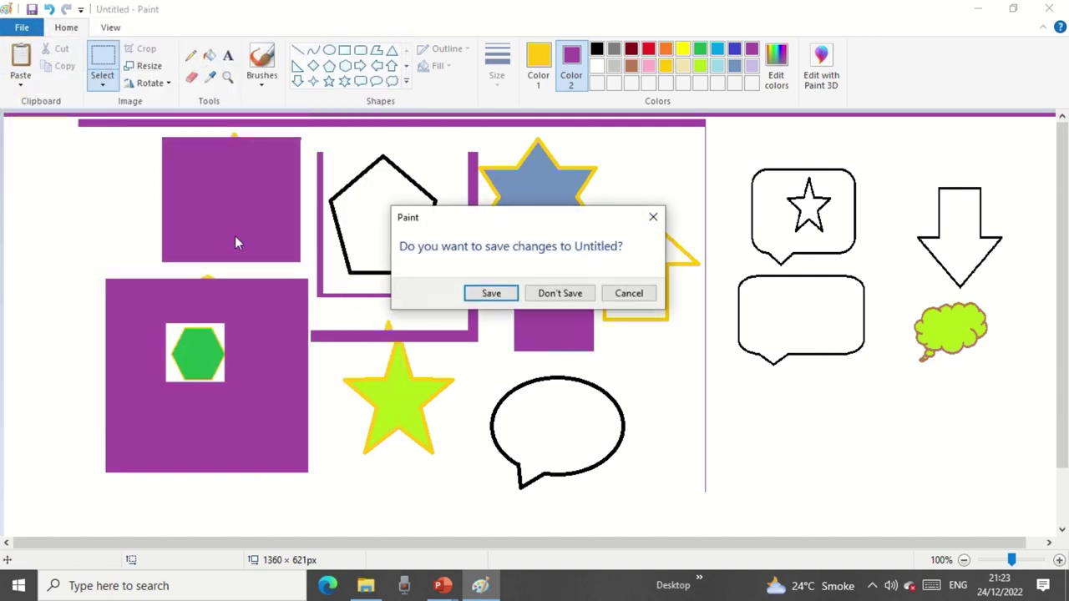
click(557, 299)
Sketch a freehand figure with the Pencil: a rounded head with eyes, nose and smile, above a simple body with small feet.
click(190, 55)
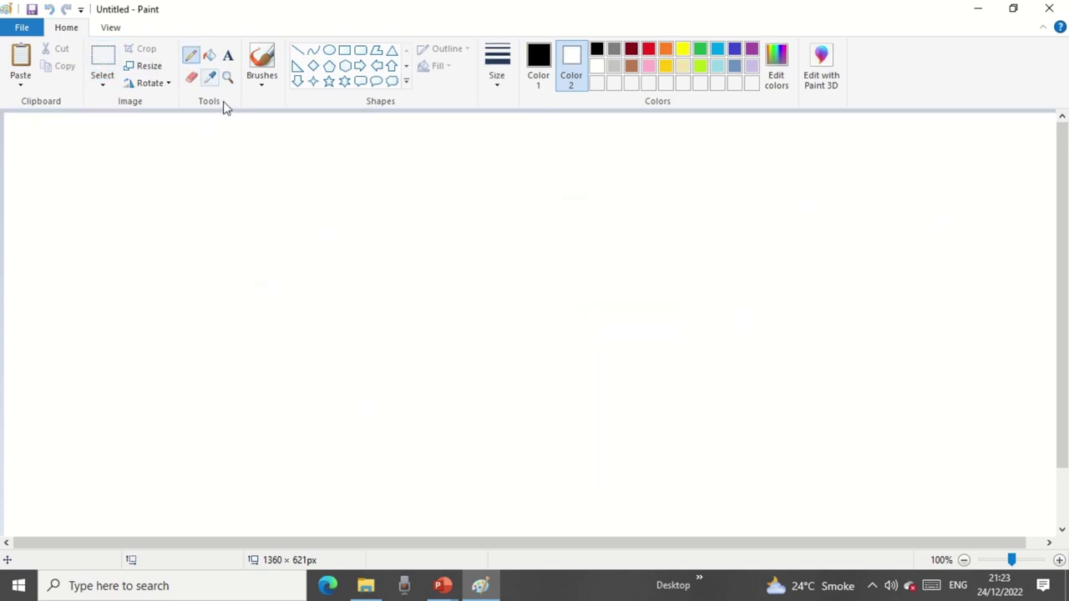
mouse_move(260, 181)
mouse_down()
mouse_move(225, 211)
mouse_move(221, 244)
mouse_move(253, 328)
mouse_move(325, 359)
mouse_move(434, 343)
mouse_move(442, 268)
mouse_move(381, 192)
mouse_move(259, 176)
mouse_up()
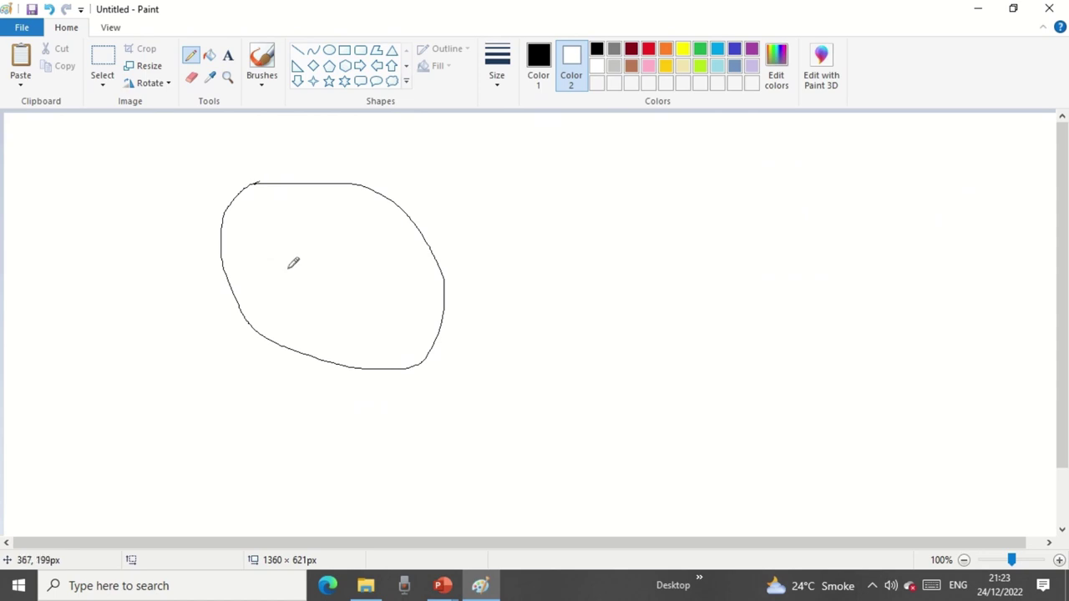
mouse_move(261, 266)
mouse_down()
mouse_move(277, 270)
mouse_move(258, 265)
mouse_up()
mouse_move(368, 243)
mouse_down()
mouse_move(381, 268)
mouse_move(365, 244)
mouse_move(326, 307)
mouse_move(354, 298)
mouse_up()
mouse_move(308, 335)
mouse_down()
mouse_move(368, 336)
mouse_move(382, 309)
mouse_up()
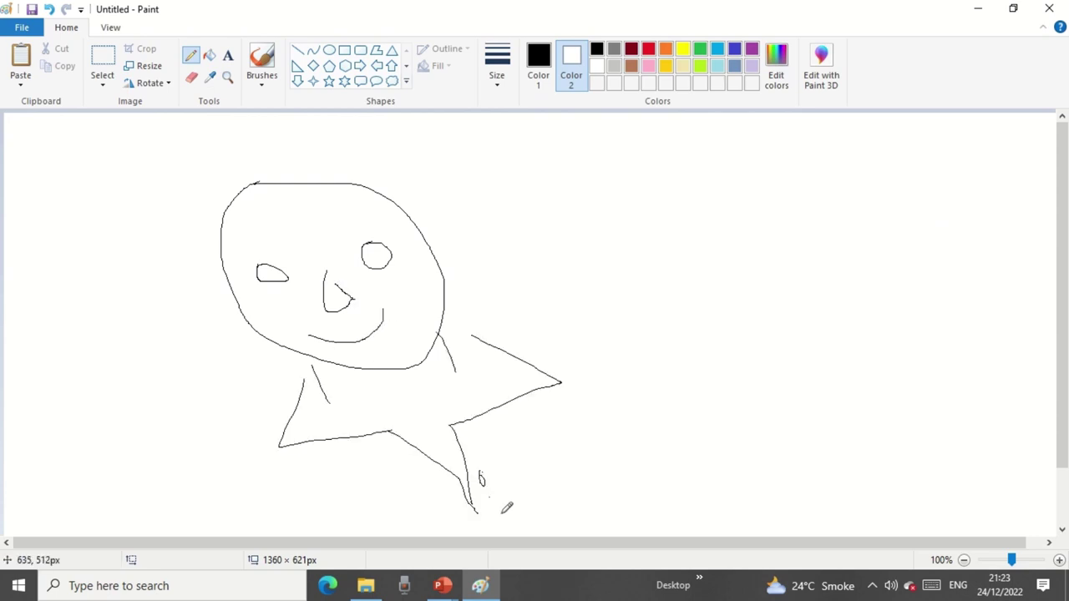
drag(496, 507, 501, 512)
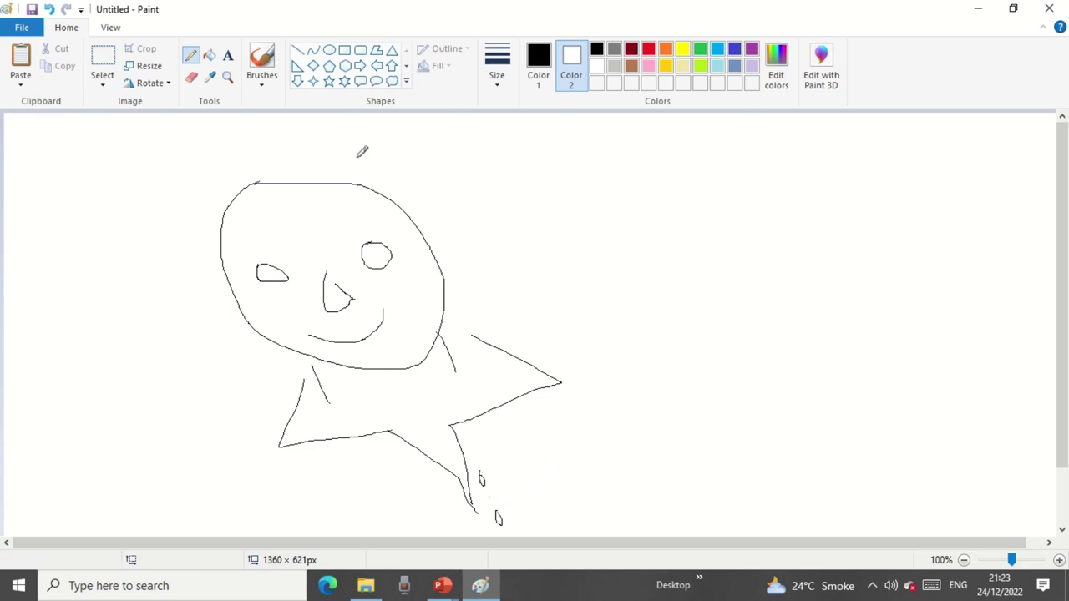
Erase the figure's right eye and small feet, and fill the head with black.
click(195, 78)
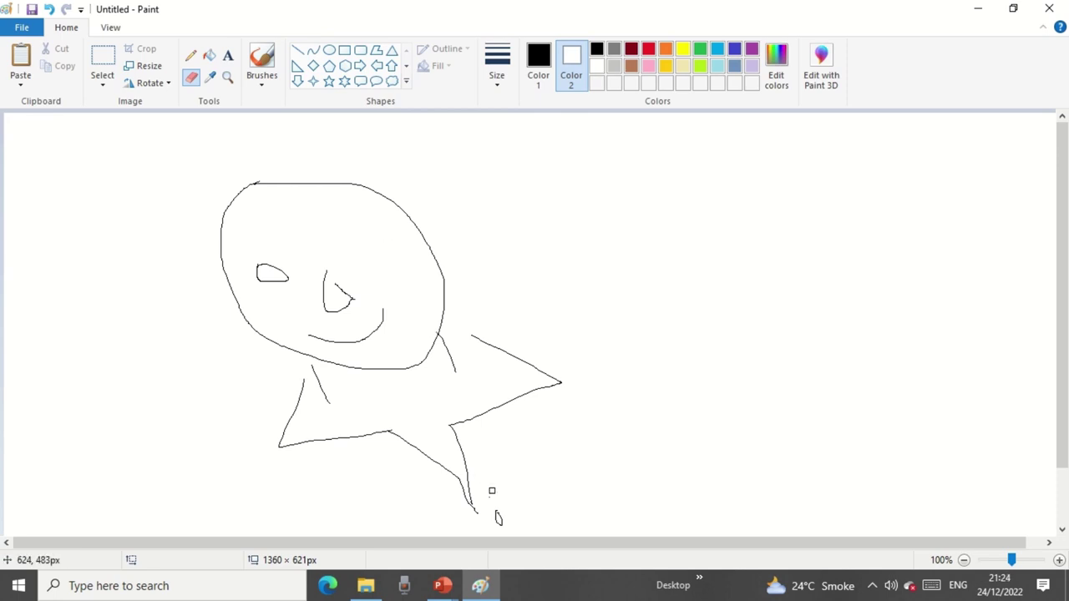
drag(495, 513, 505, 520)
click(210, 56)
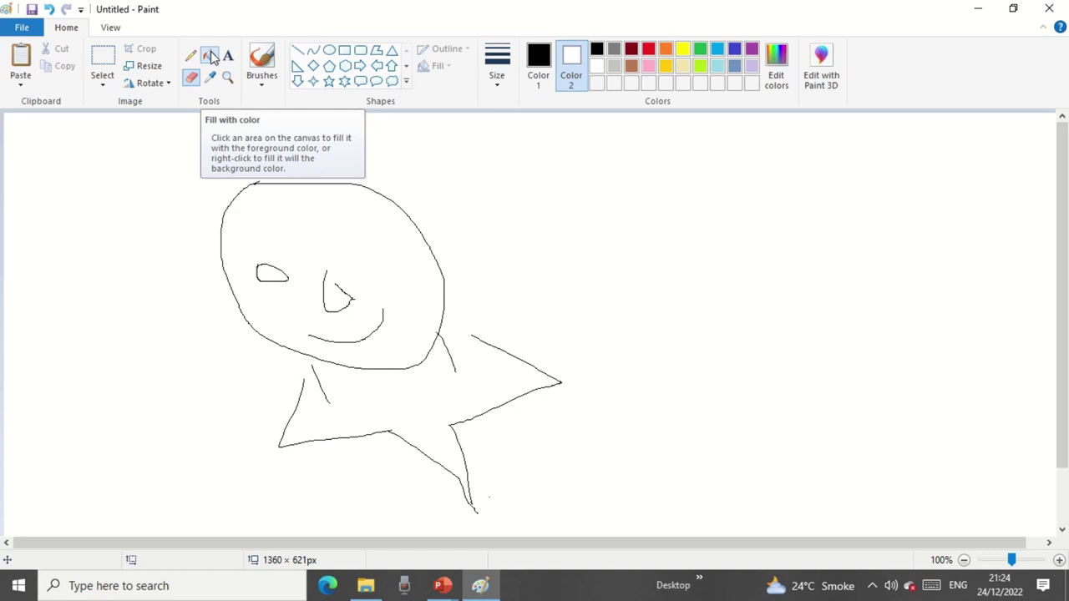
click(326, 189)
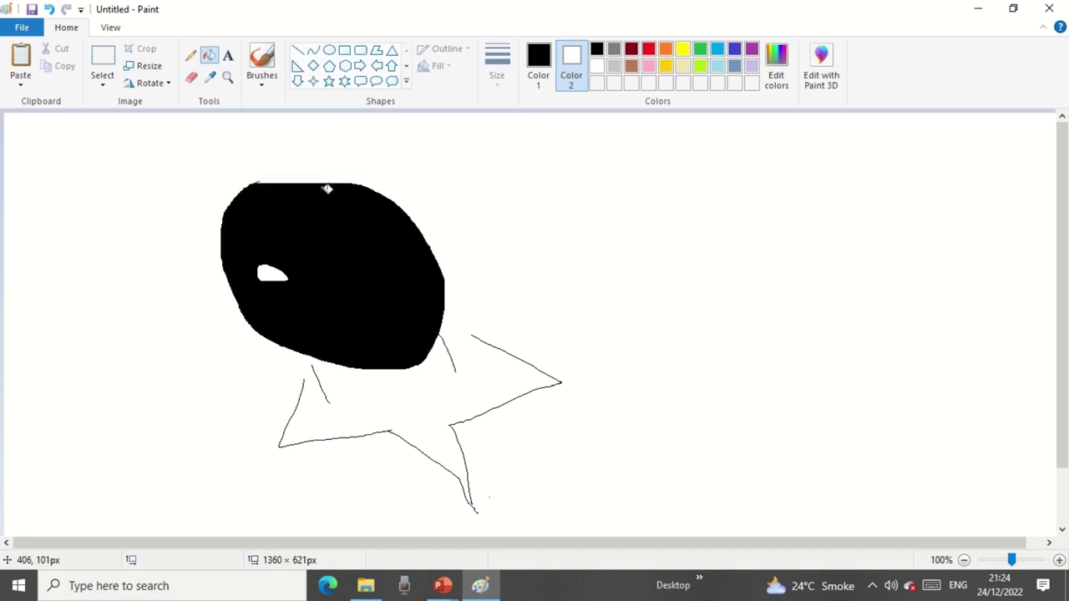
Set Color 2 to brown and draw a brown-filled oval callout about 167 × 132 px to the right of the head.
click(631, 66)
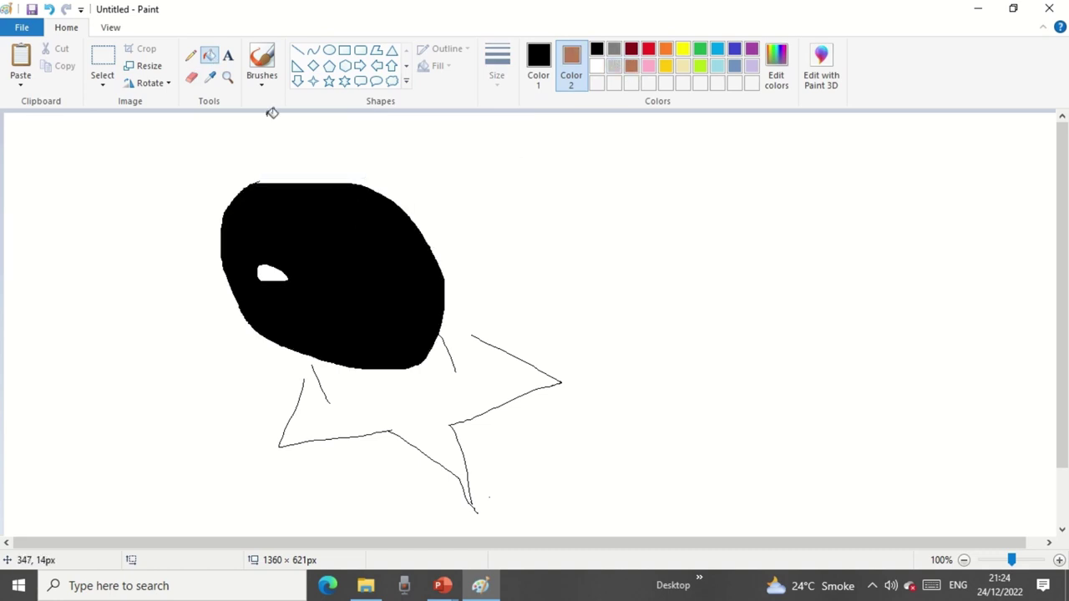
click(210, 78)
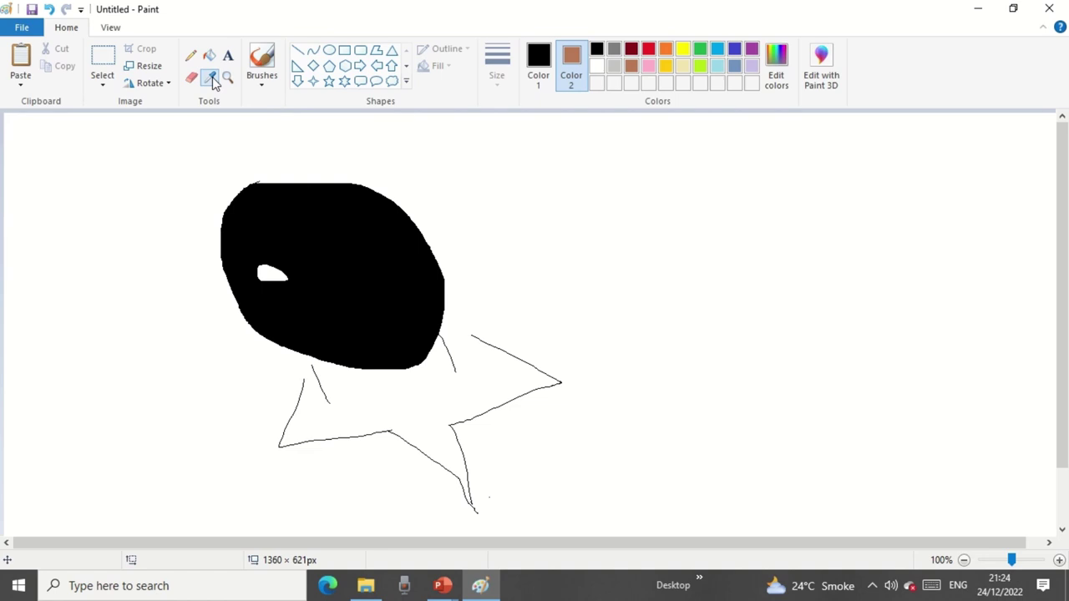
click(375, 82)
drag(512, 165, 644, 268)
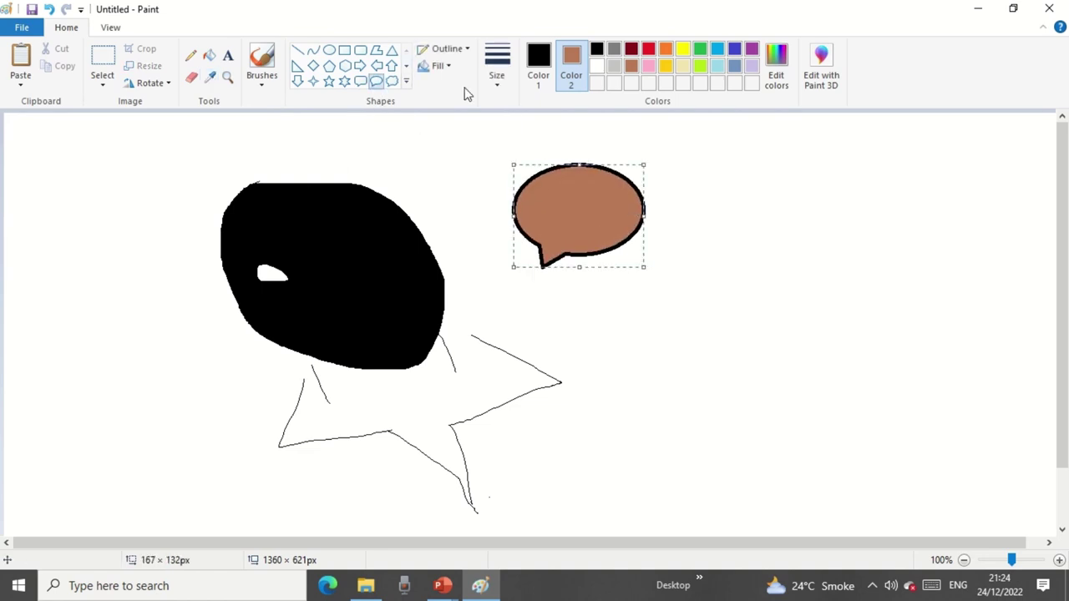
Set Color 2 to lavender and draw a filled cloud callout about 323 × 286 px to the right of the brown callout.
click(391, 82)
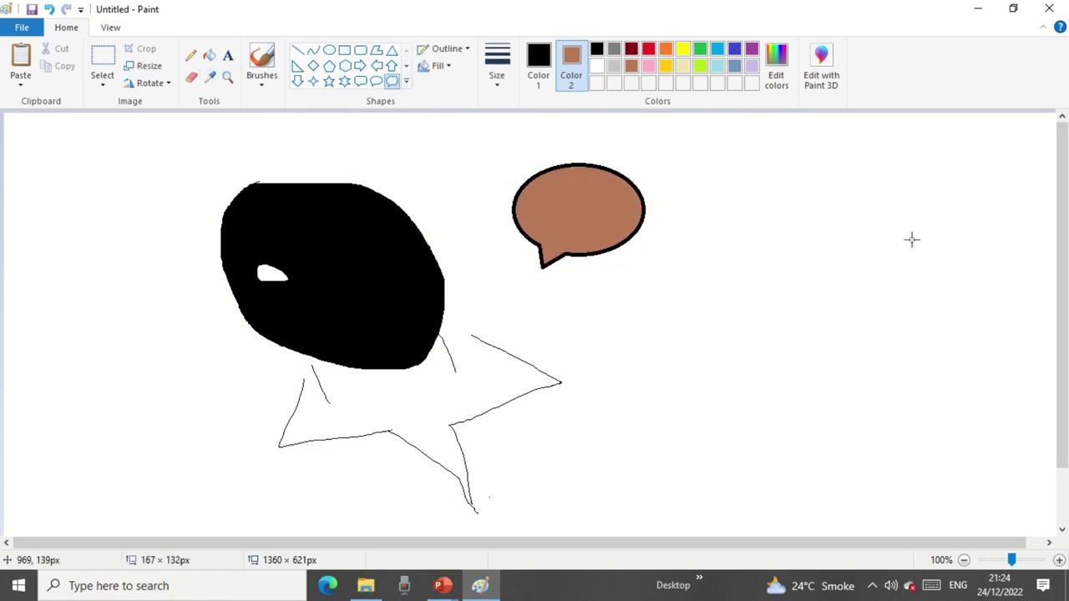
click(751, 66)
drag(704, 134, 952, 349)
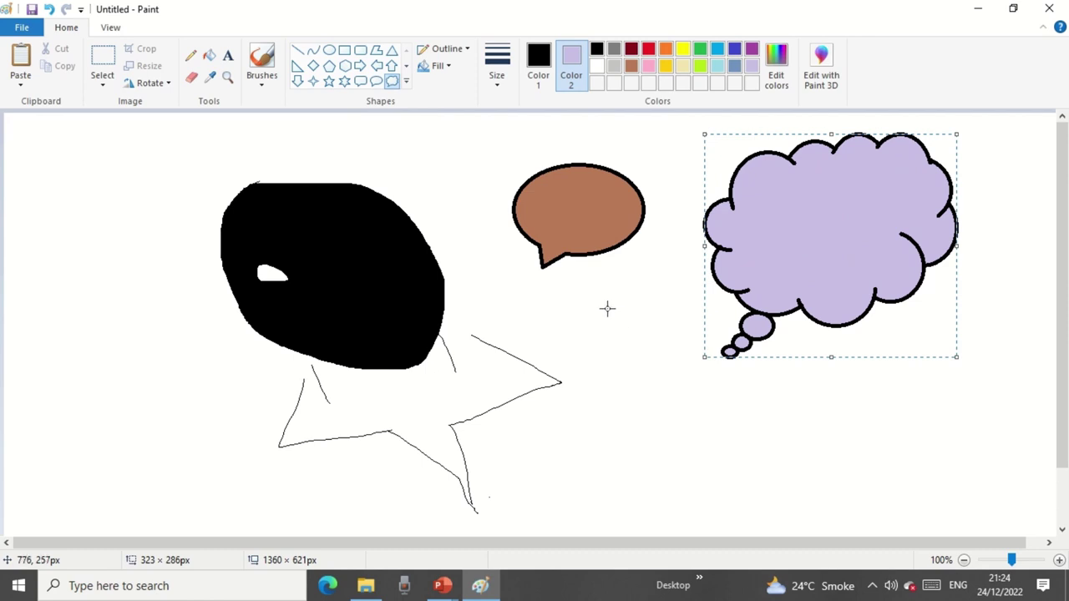
Draw a second cloud callout about 219 × 250 px below the brown callout, fill it purple and shift it slightly away from the large cloud.
drag(577, 292, 749, 487)
click(751, 50)
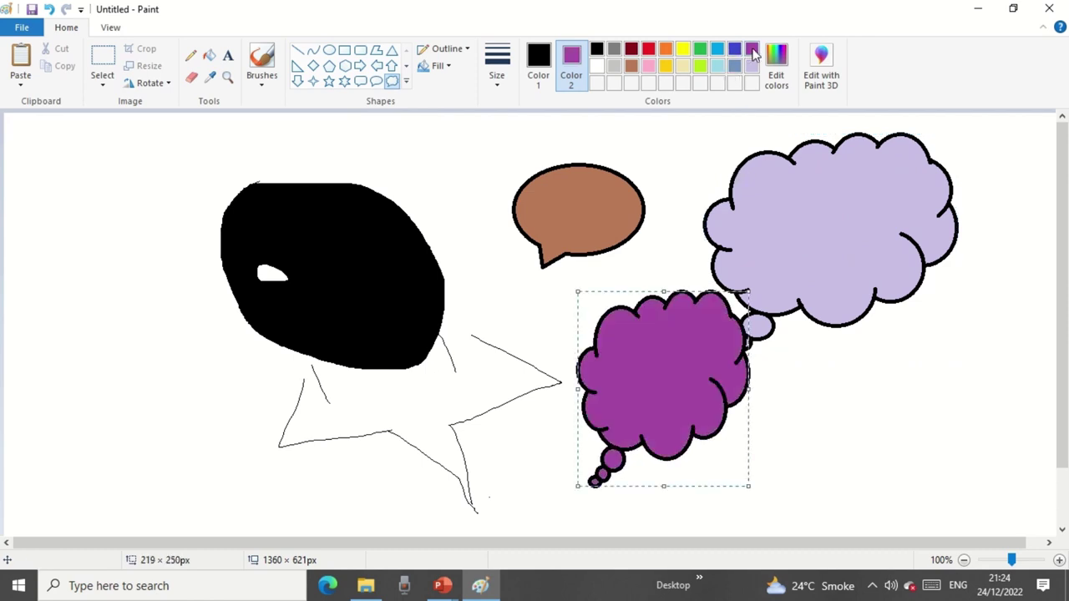
drag(693, 397, 669, 390)
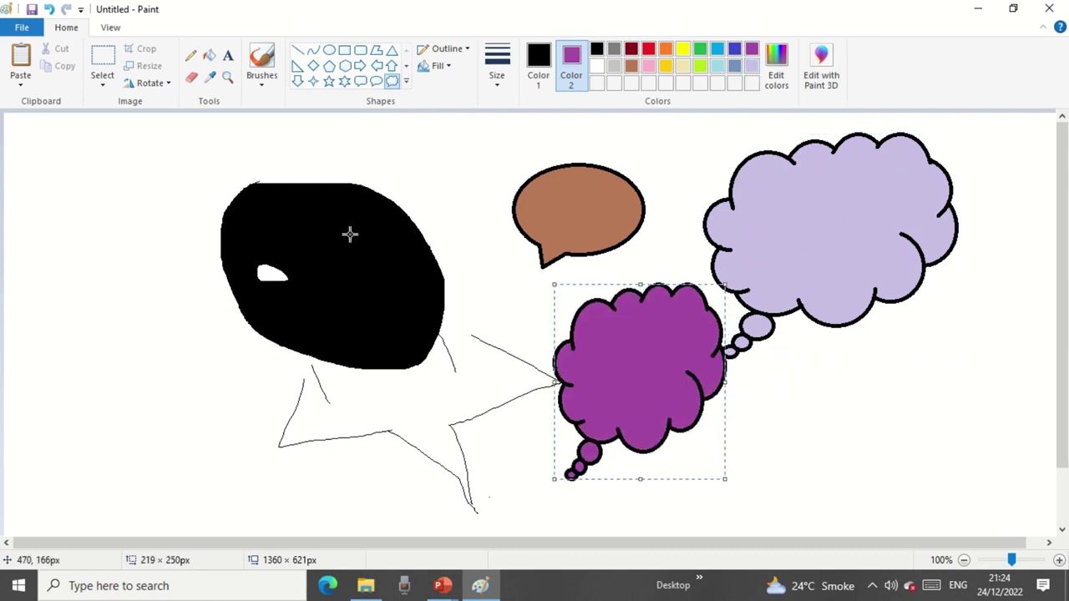
Sample the brown of the oval callout with the Color picker and fill the purple cloud with it.
click(209, 77)
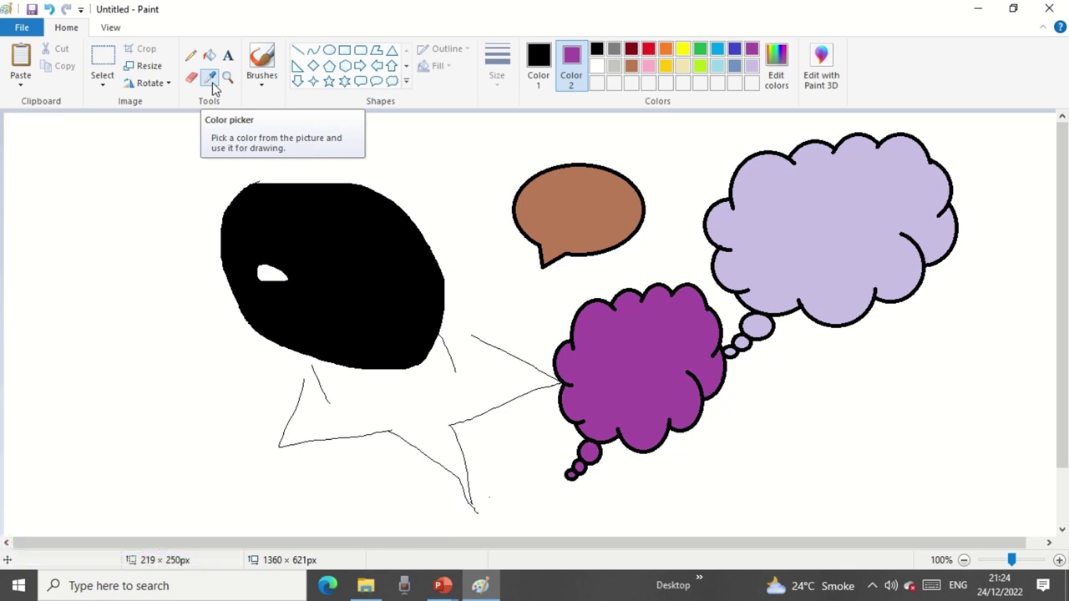
click(582, 185)
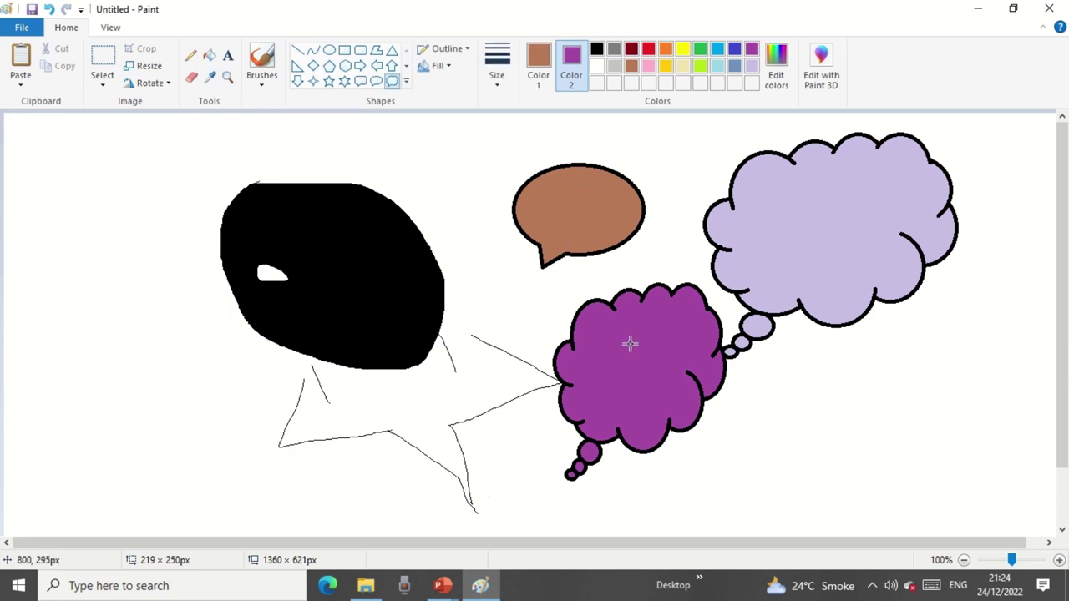
click(209, 56)
click(686, 388)
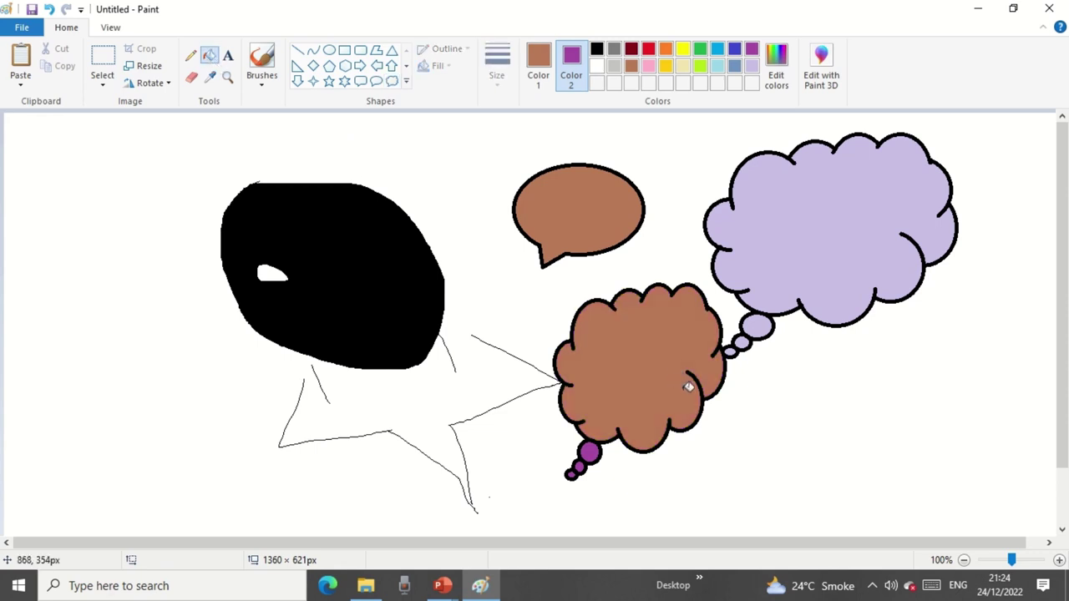
Sample the lavender of the large cloud with the Color picker and fill the smaller cloud's body with it.
click(210, 76)
click(846, 207)
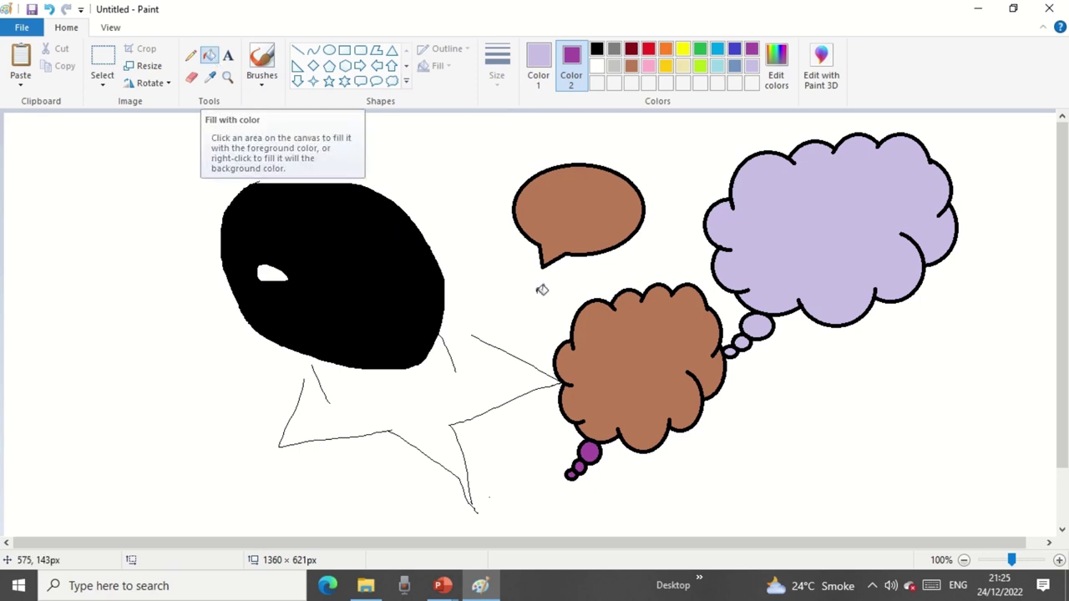
click(647, 359)
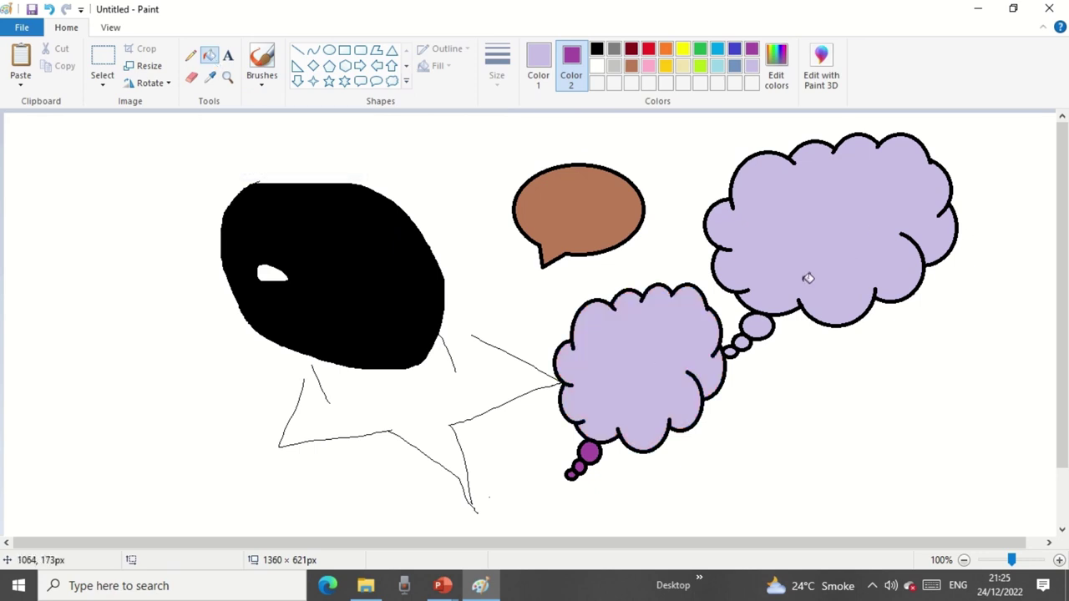
Insert the text "DISCOVER TALENT" above the black head.
click(234, 71)
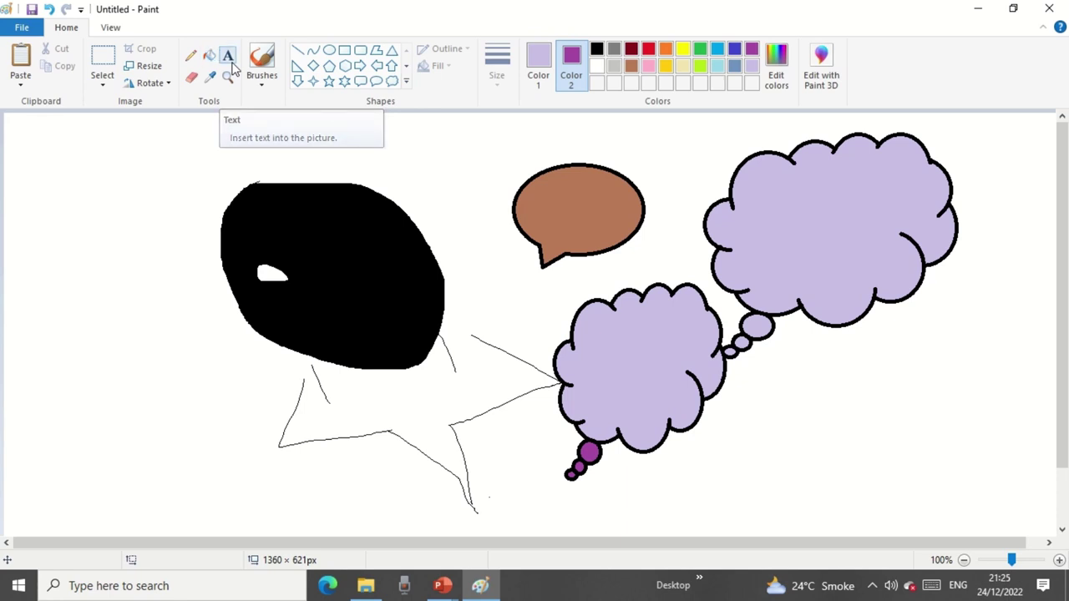
click(105, 149)
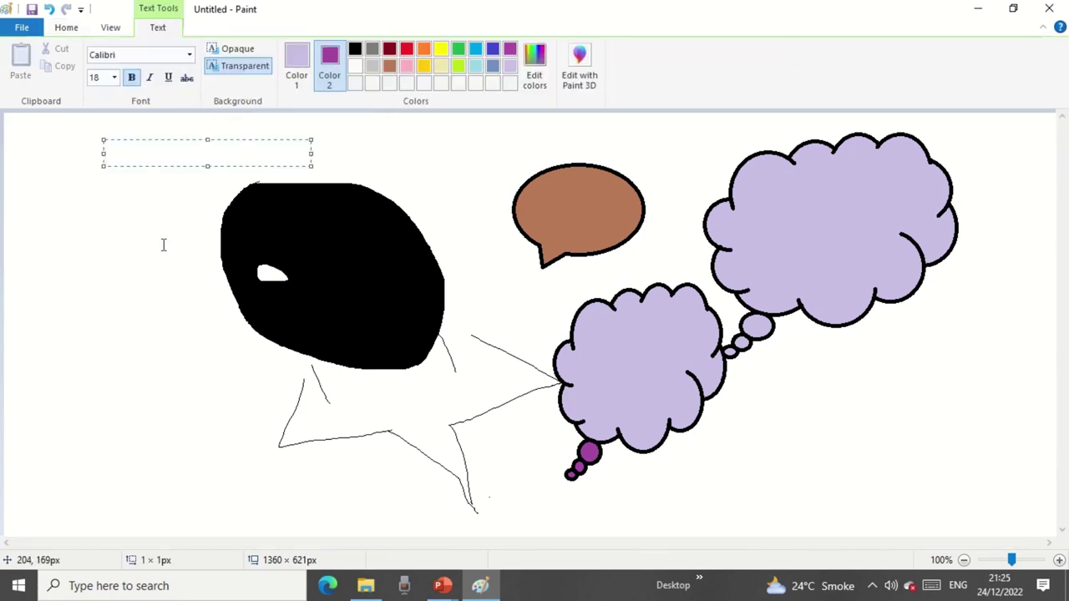
text(DISCO)
key(BackSpace)
key(BackSpace)
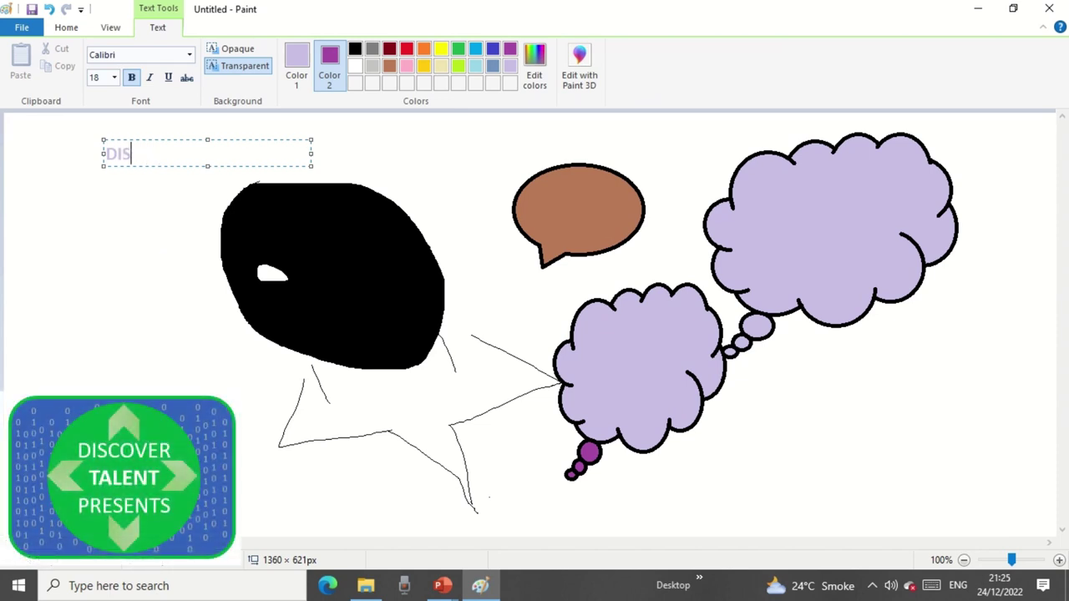
text(SCOVER TALENT)
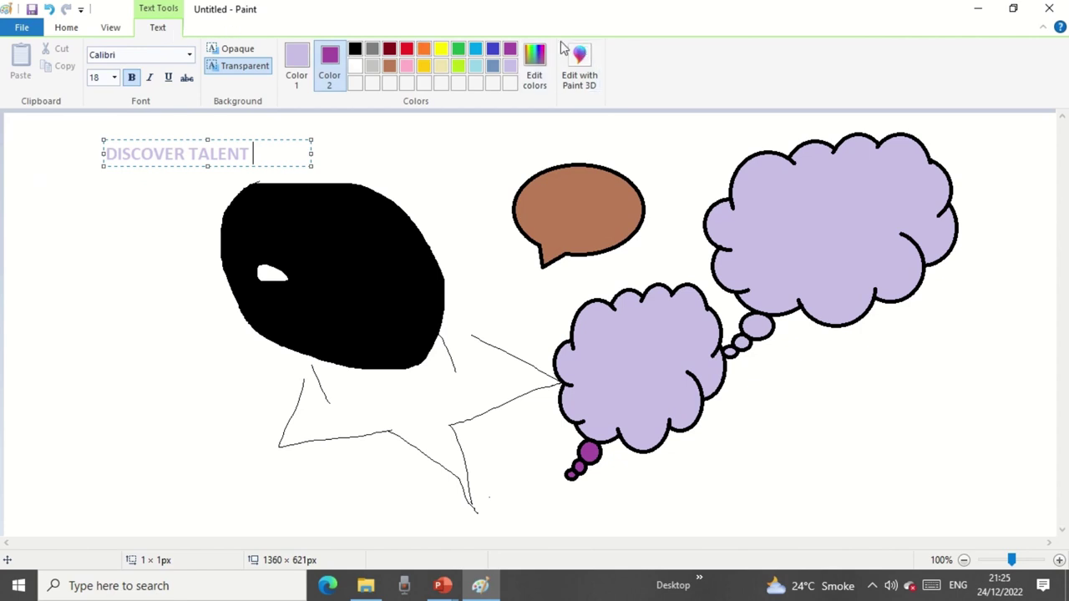
Try an opaque background on the text box and restore the transparent one.
click(237, 50)
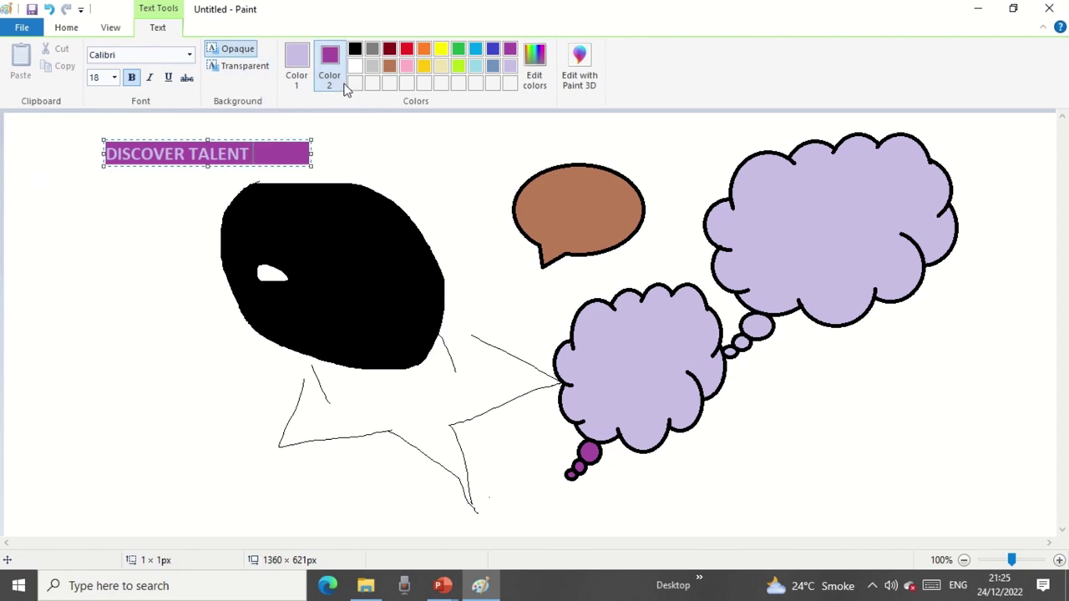
click(265, 67)
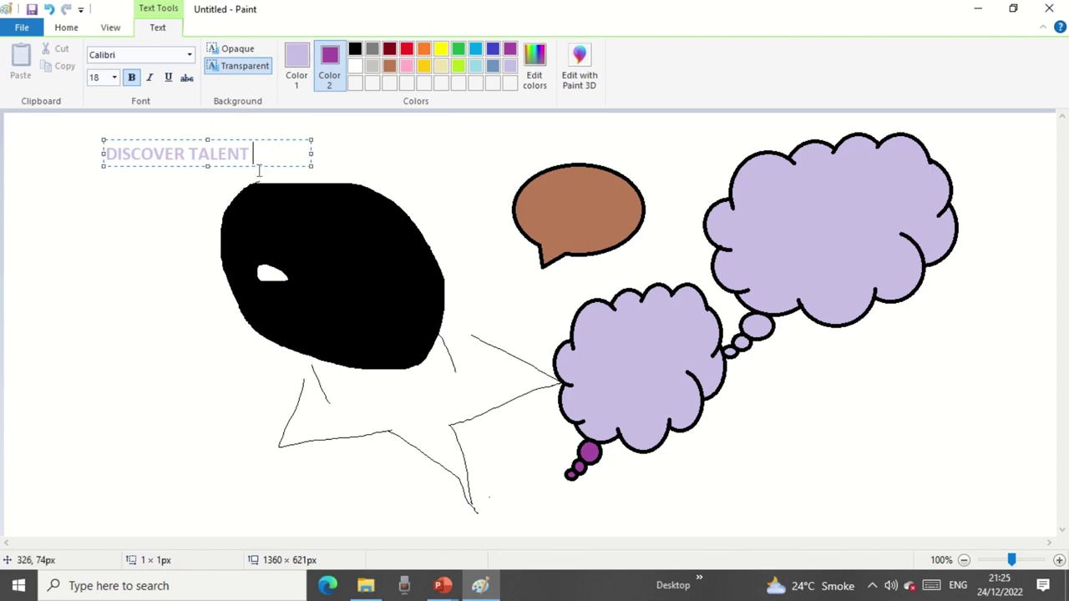
Select the whole text, try the Bodoni MT Poster Compressed and Blackoak Std fonts, and settle on Book Antiqua.
click(190, 55)
click(121, 100)
key(ctrl+a)
click(190, 56)
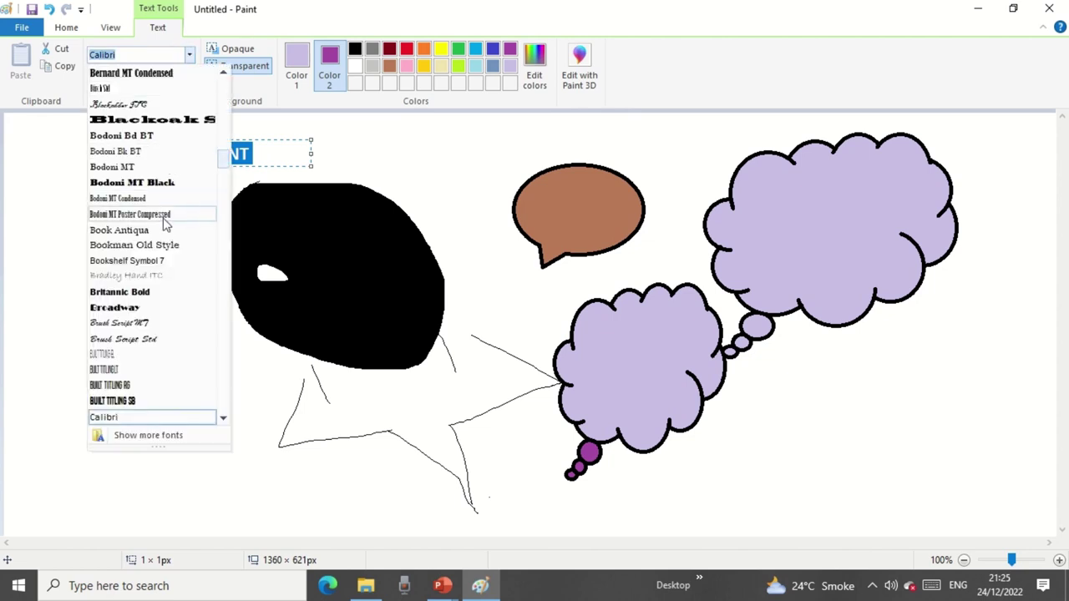
click(164, 215)
click(189, 55)
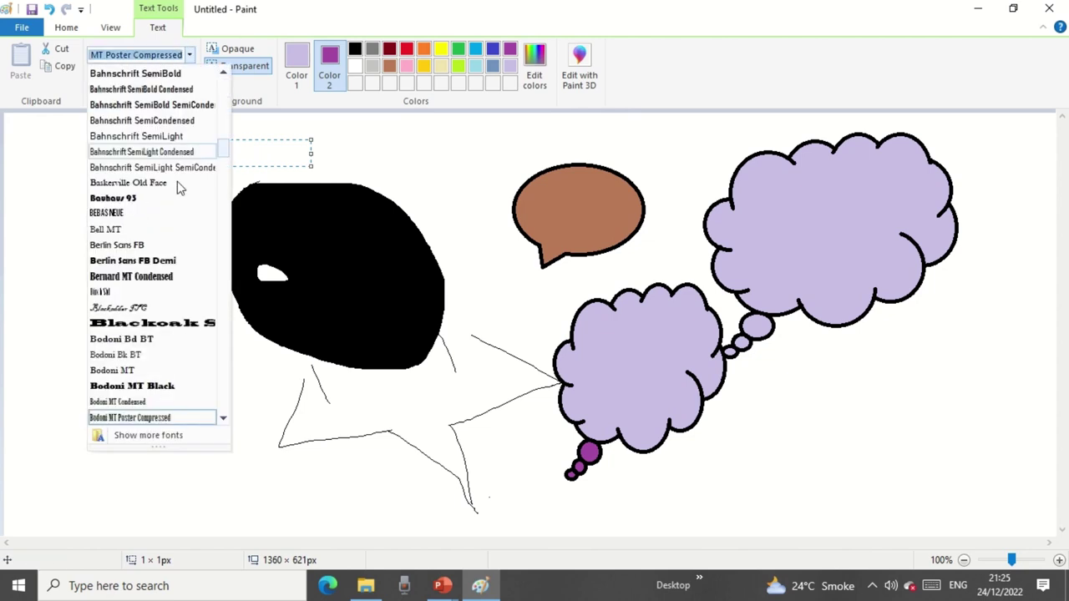
click(173, 322)
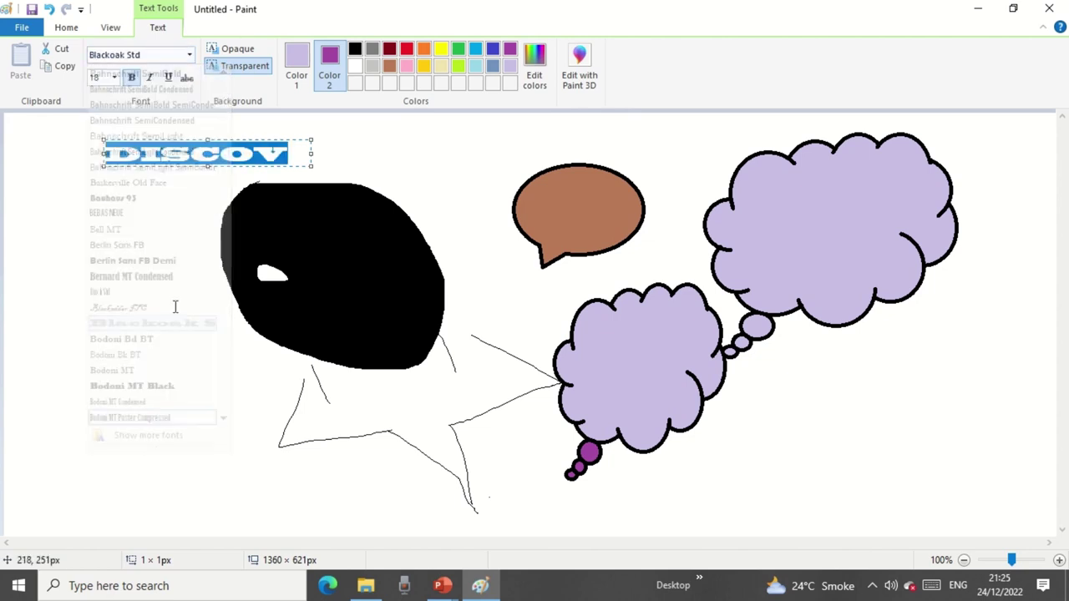
click(190, 55)
scroll(165, 391, down, 1)
scroll(164, 391, down, 2)
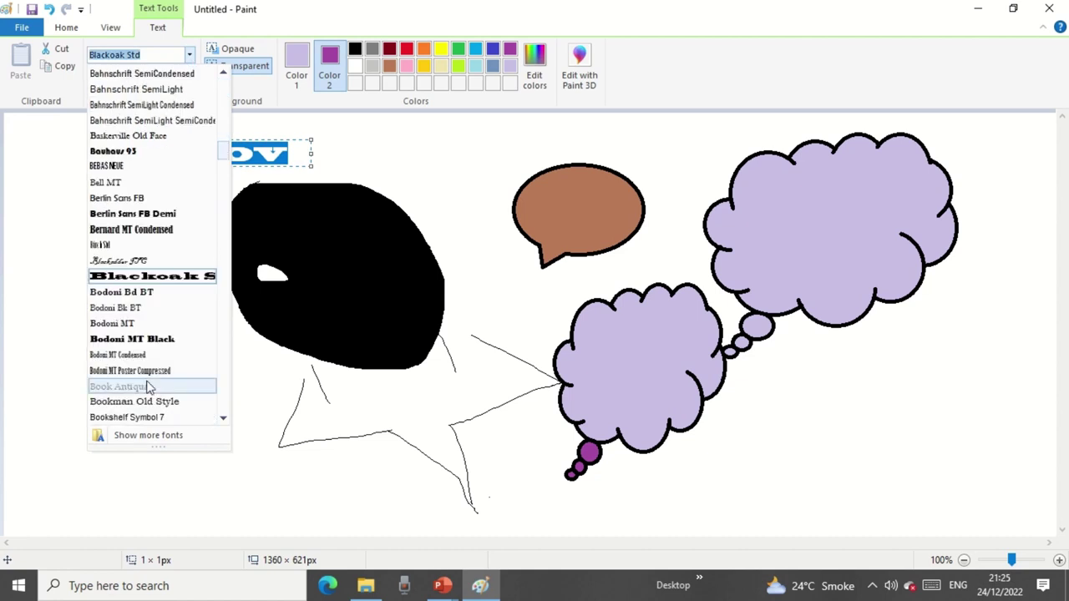
click(157, 386)
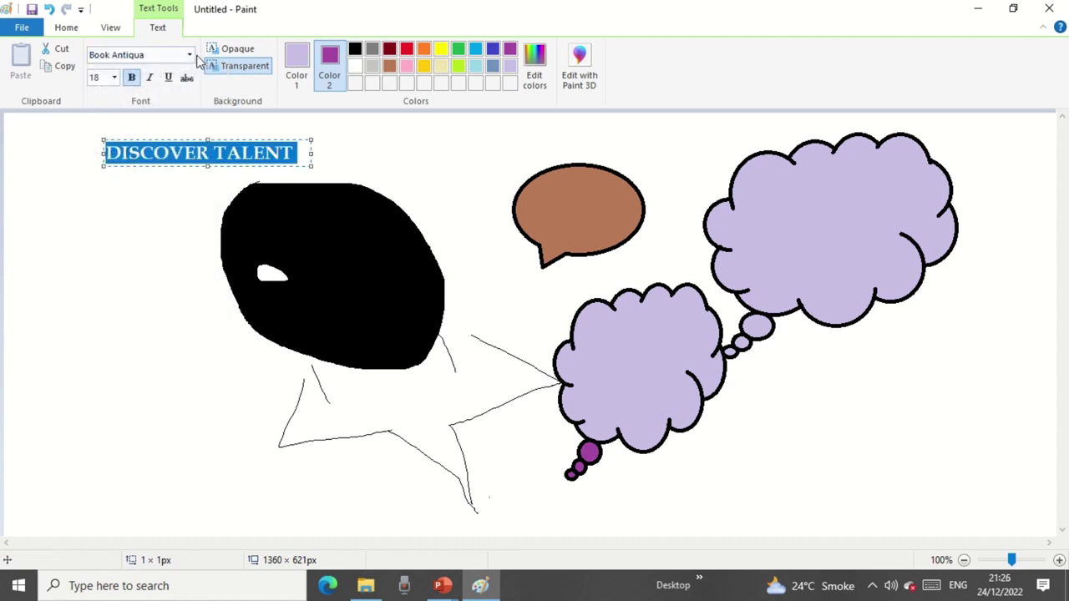
Try font size 26 on the selected text and set it to 14.
click(116, 78)
click(109, 242)
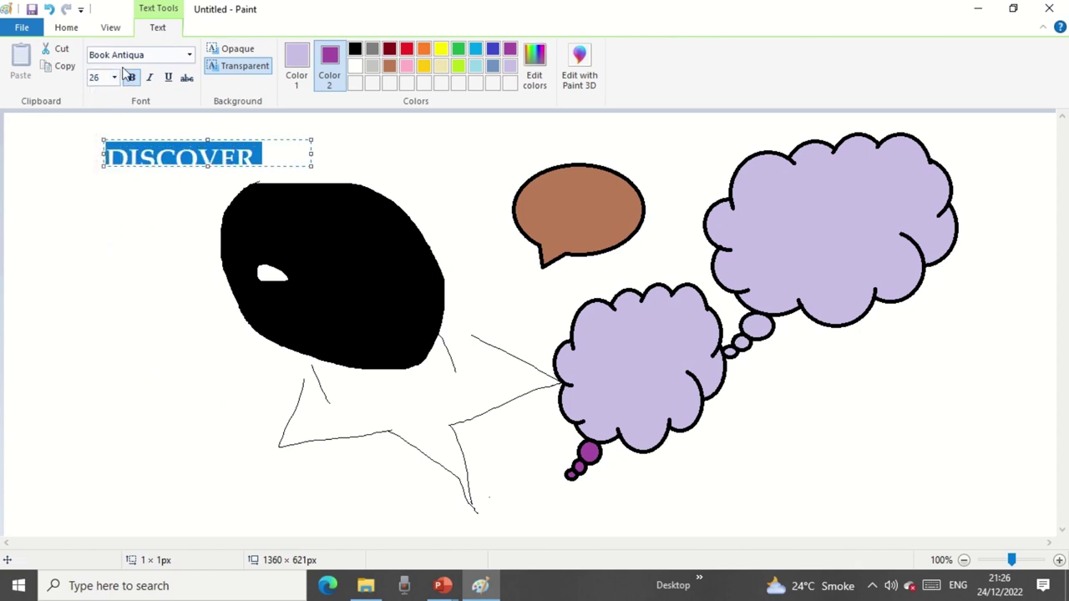
click(115, 77)
click(104, 164)
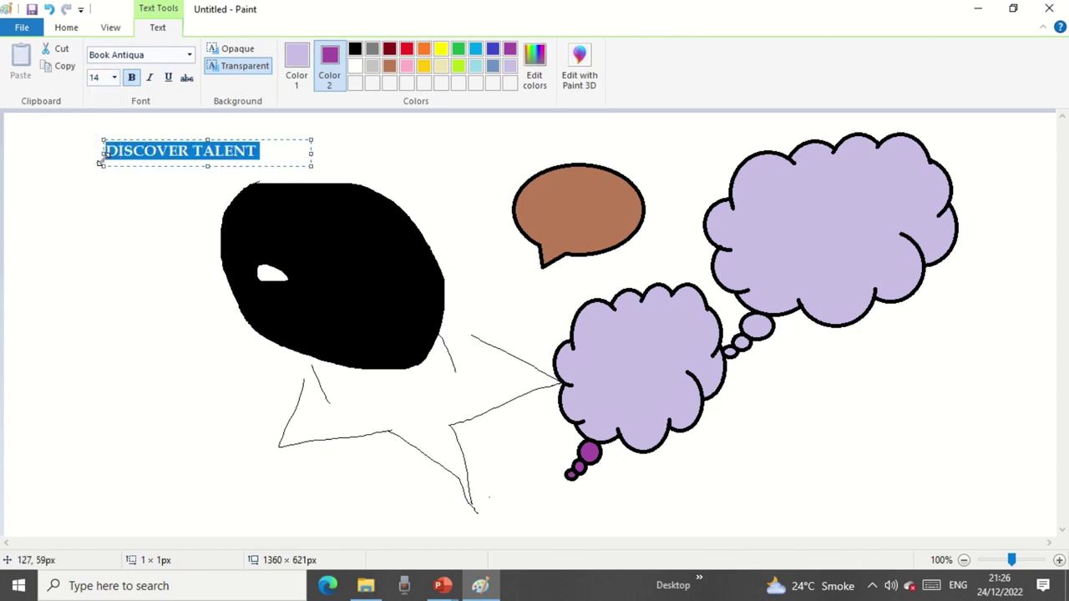
Apply italic, underline and strikethrough to the text and finish editing the text box.
click(150, 77)
click(168, 78)
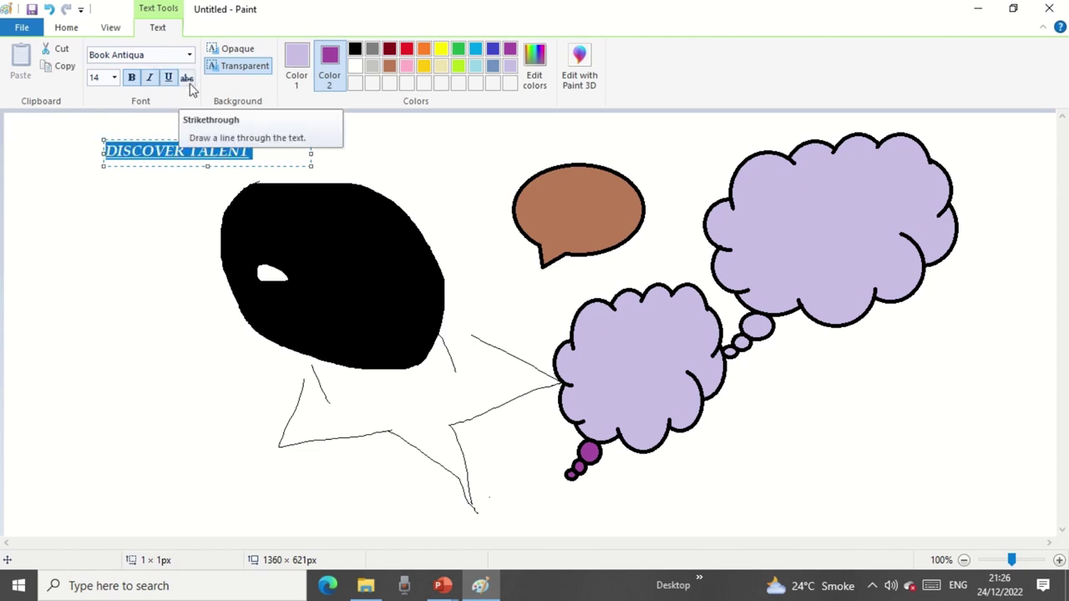
click(188, 81)
click(182, 200)
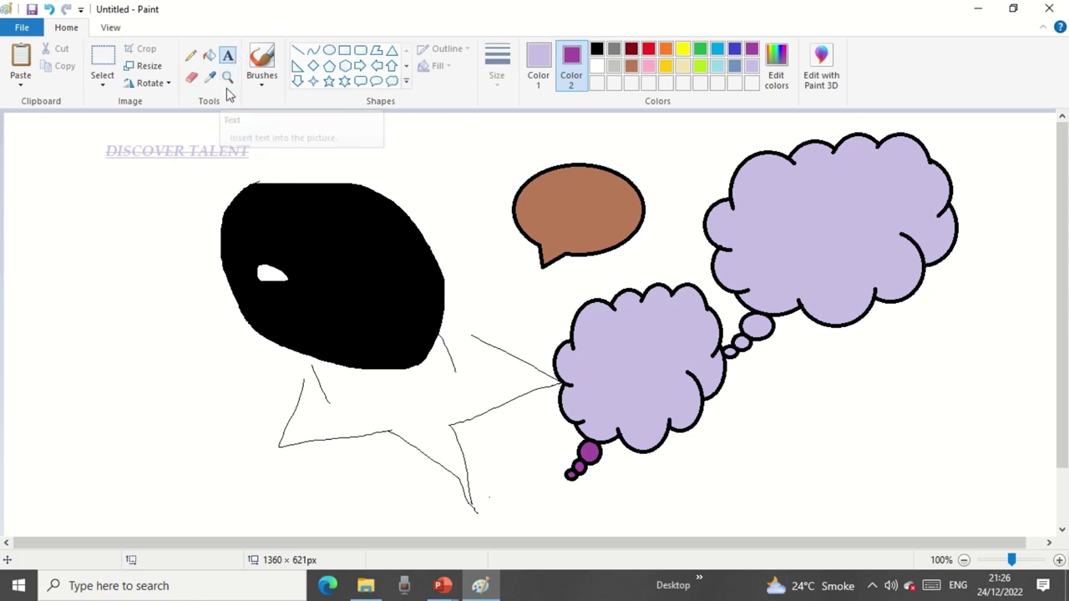
Draw two small lavender five-point stars between the text and the brown callout.
click(329, 81)
mouse_move(388, 146)
mouse_down()
mouse_move(439, 151)
mouse_move(451, 165)
mouse_up()
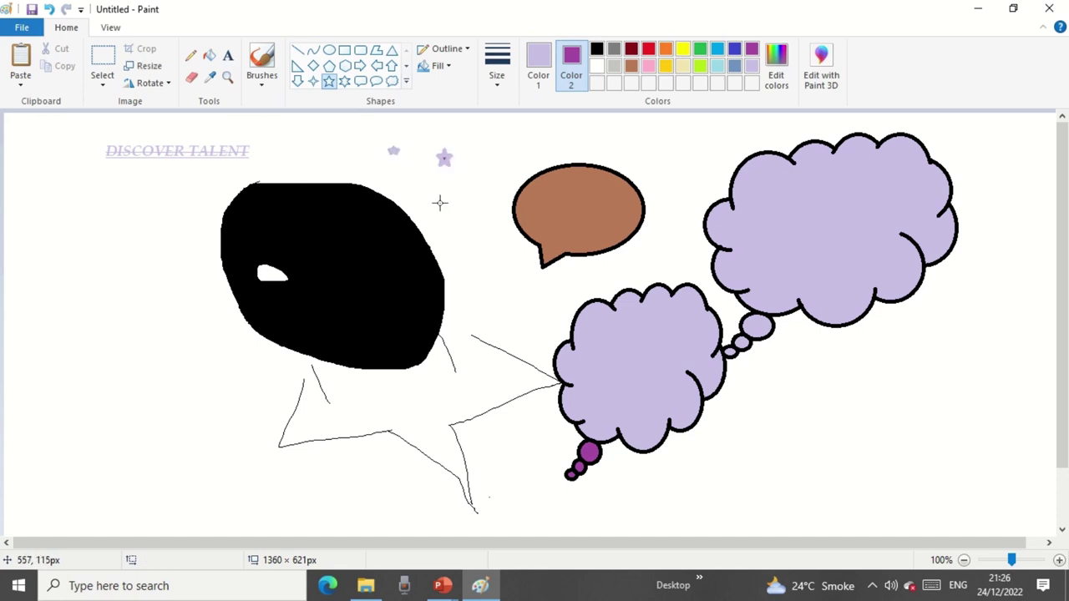
Enlarge the area around the small stars with the Magnifier up to 800%.
click(227, 77)
click(415, 163)
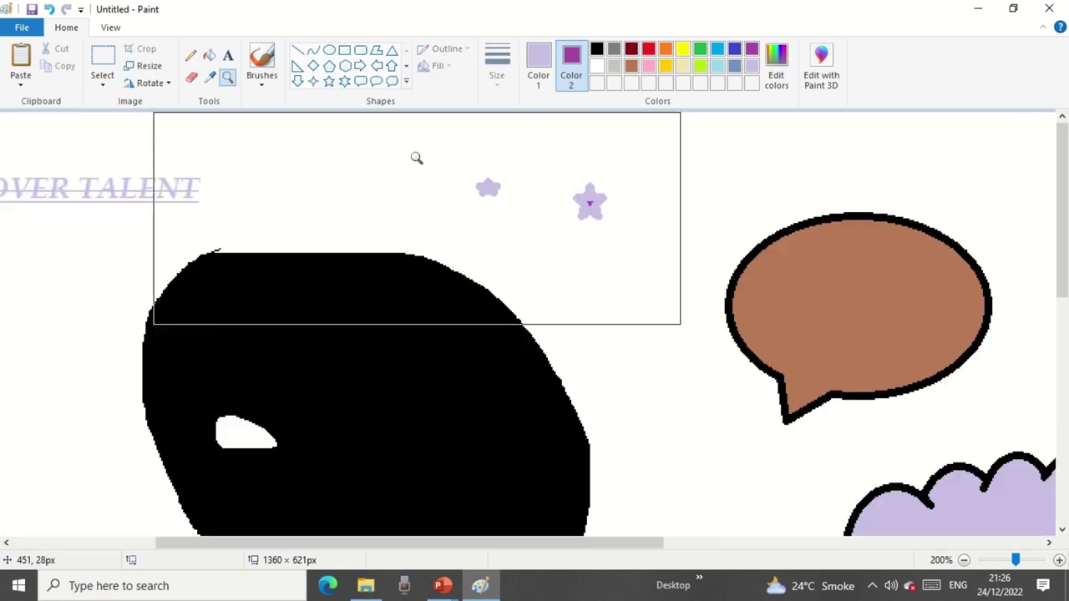
click(590, 208)
click(498, 233)
click(380, 253)
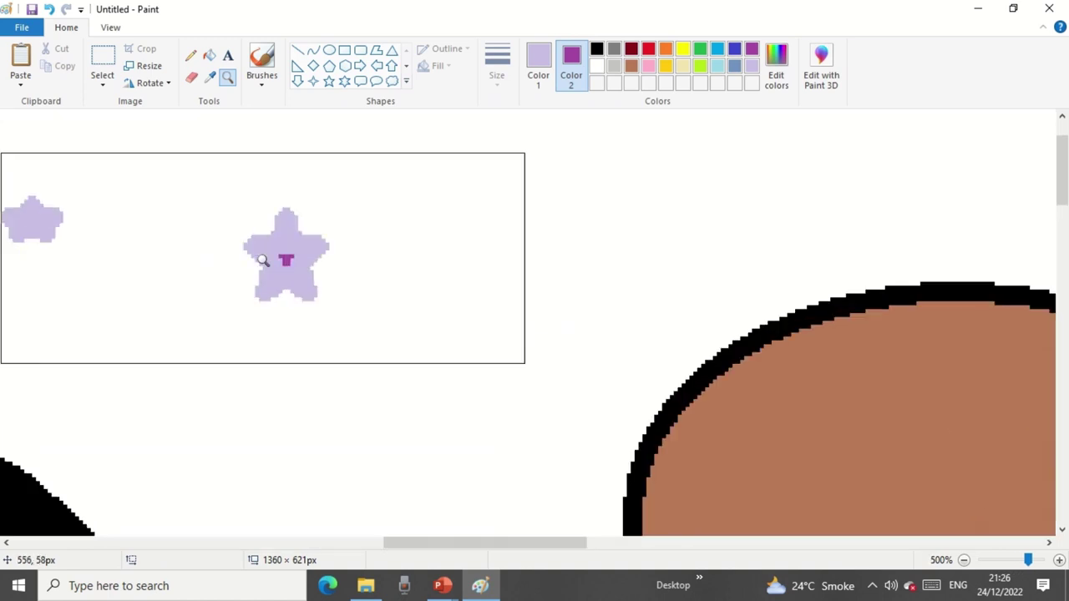
click(262, 259)
click(360, 234)
click(376, 223)
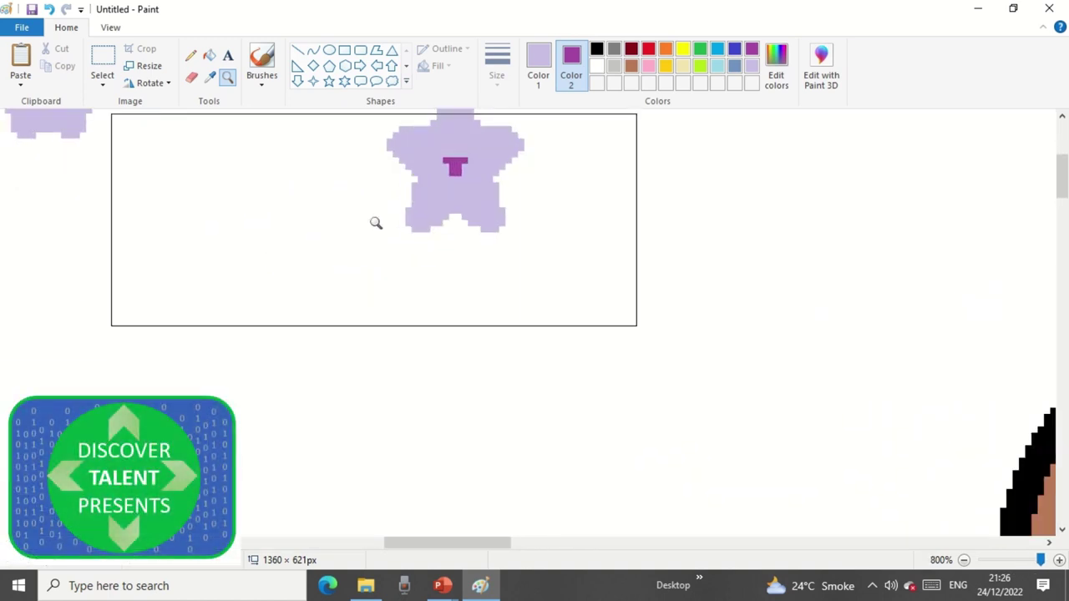
Zoom the picture out to 25% and return the view to 100%.
click(964, 560)
click(963, 560)
click(963, 560)
click(963, 560)
click(963, 561)
click(963, 561)
click(964, 560)
click(963, 560)
click(963, 560)
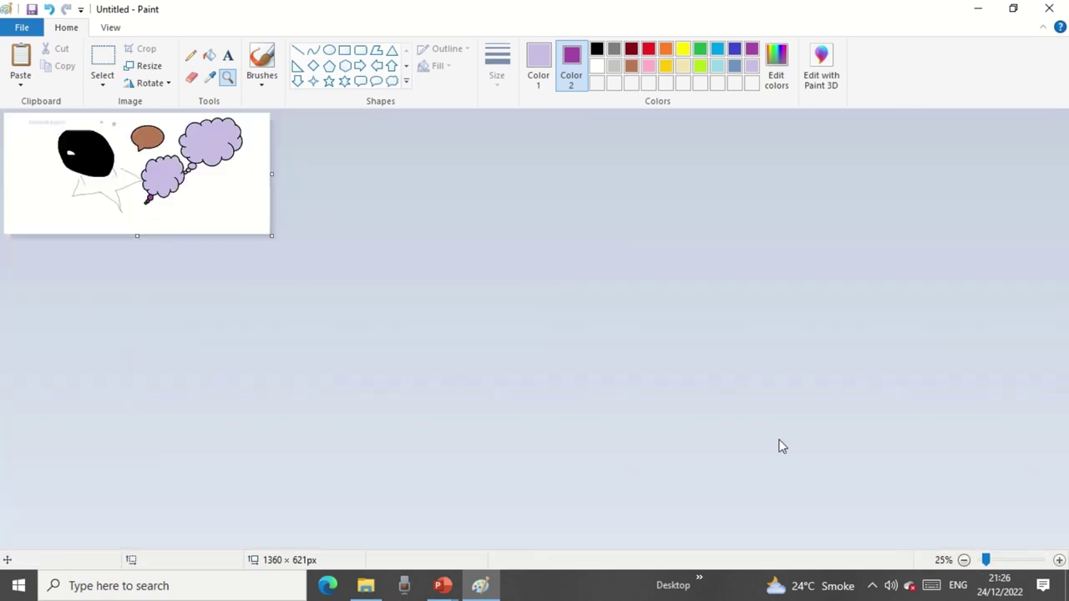
click(1013, 561)
click(1012, 561)
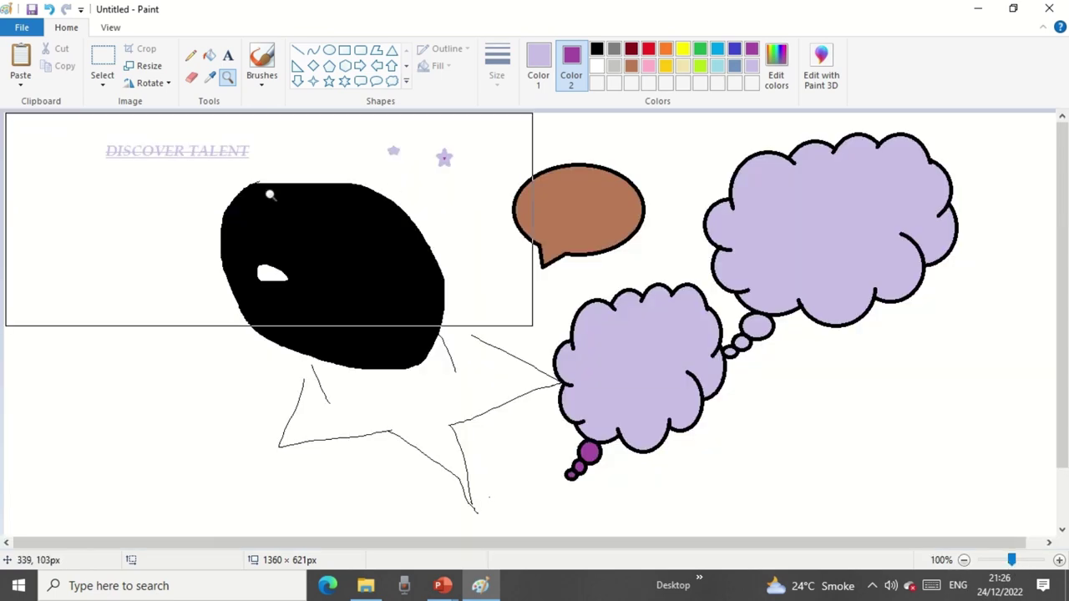
Set Color 1 to light turquoise and paint a wavy stroke beside the head with Calligraphy brush 1.
click(261, 79)
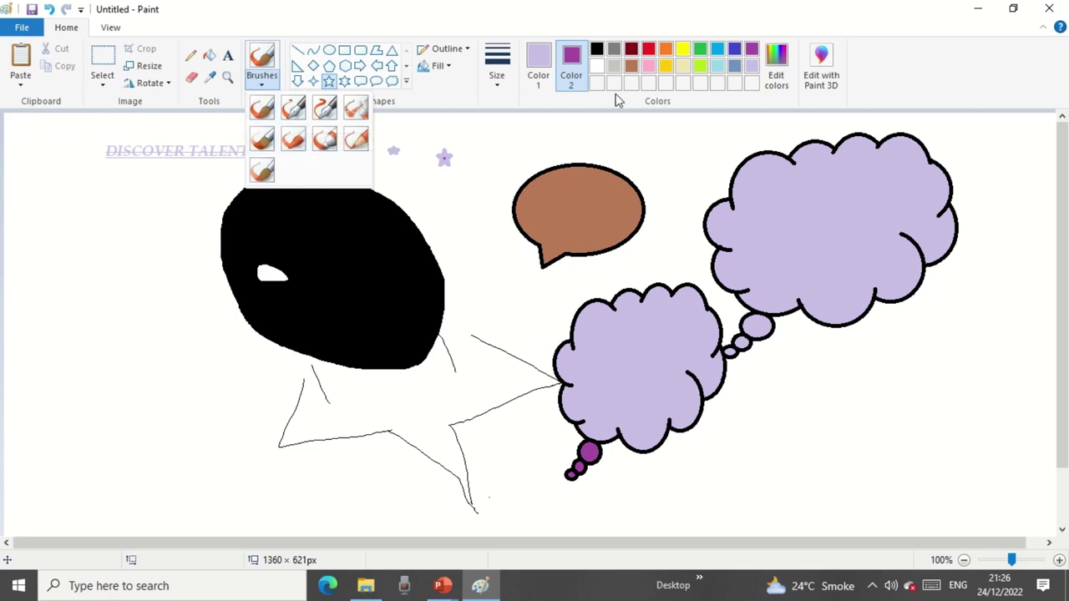
click(643, 74)
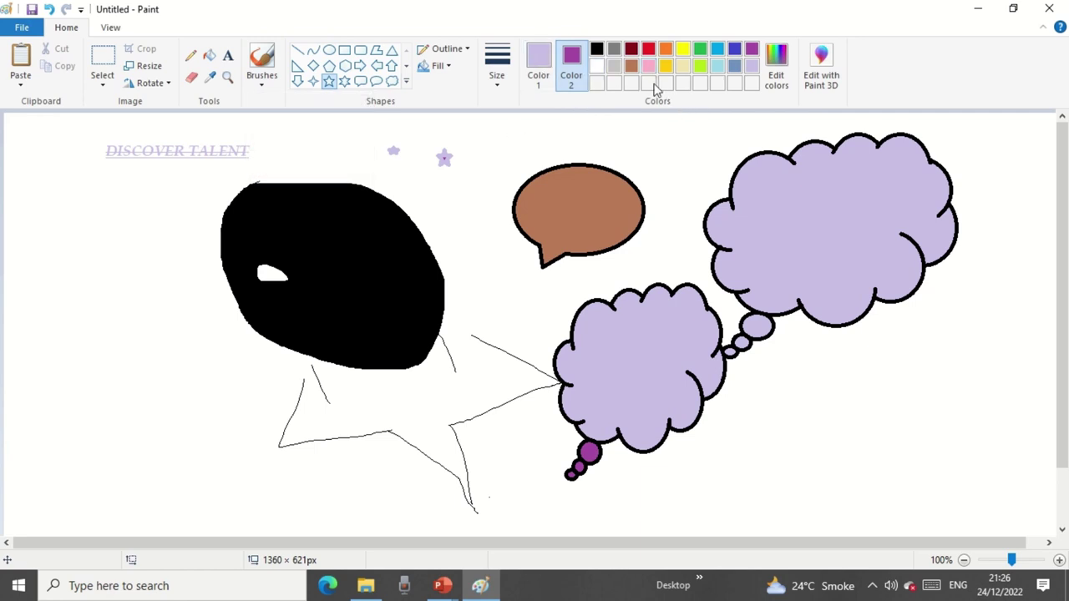
click(539, 88)
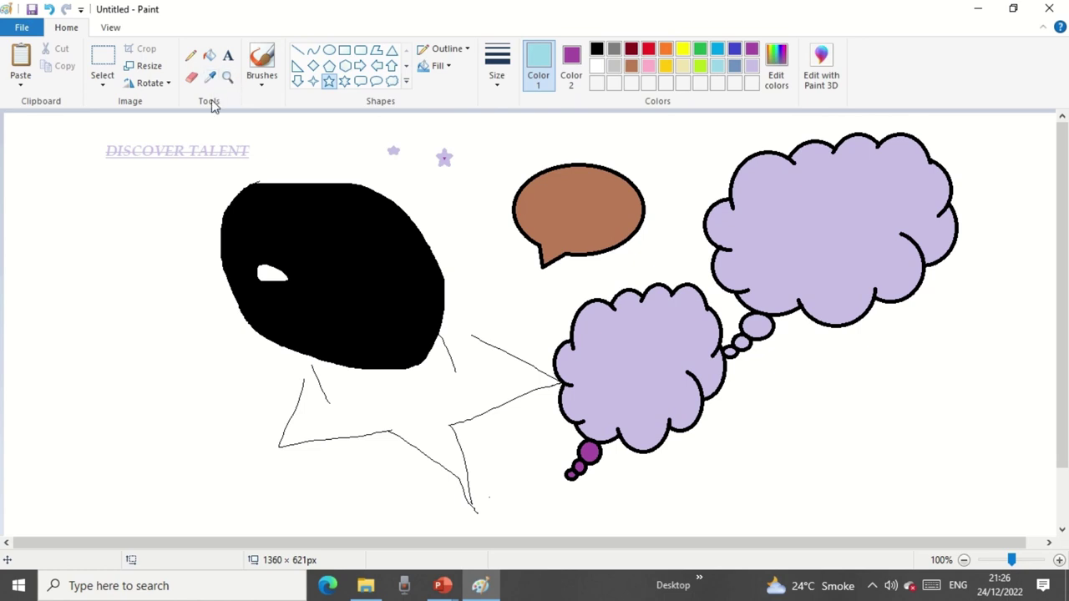
click(262, 81)
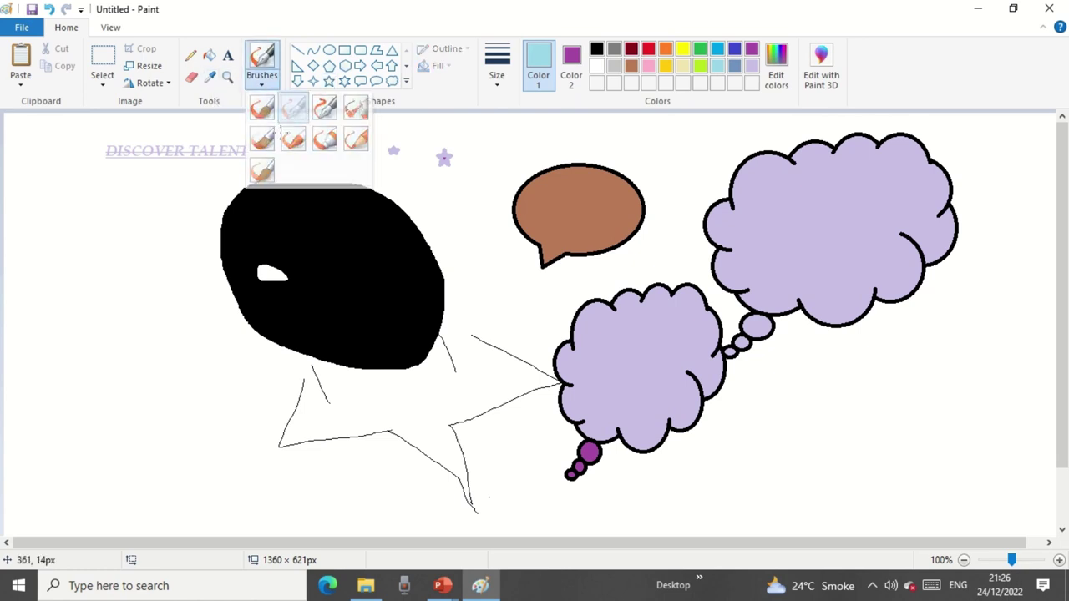
click(289, 105)
mouse_move(77, 267)
mouse_down()
mouse_move(36, 292)
mouse_move(52, 355)
mouse_move(94, 409)
mouse_move(179, 428)
mouse_up()
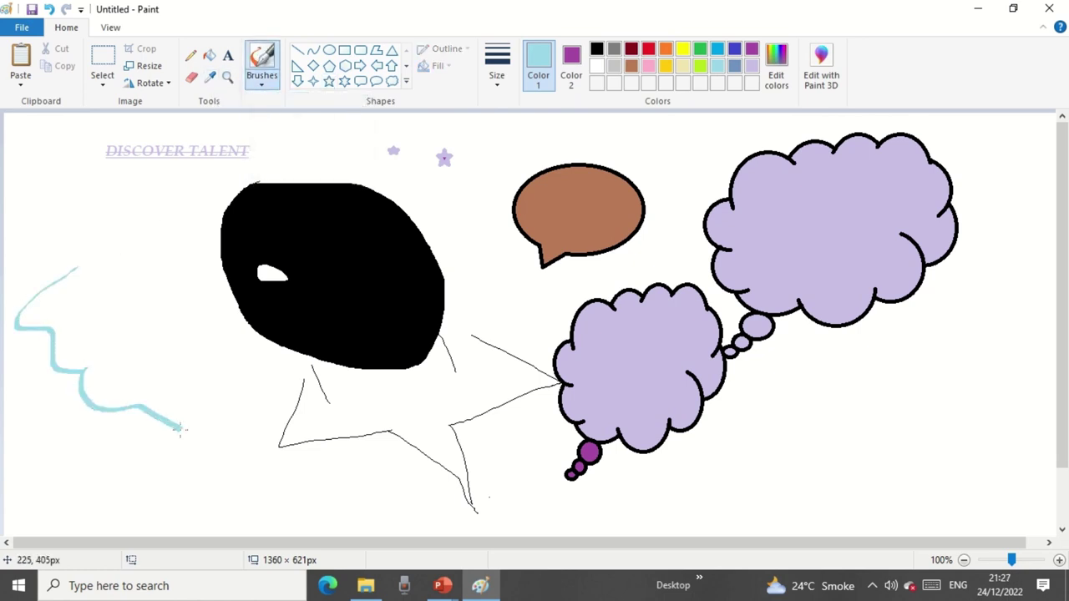
Paint light turquoise strokes between the wavy line and the head with Calligraphy brush 2 and the Airbrush.
click(262, 81)
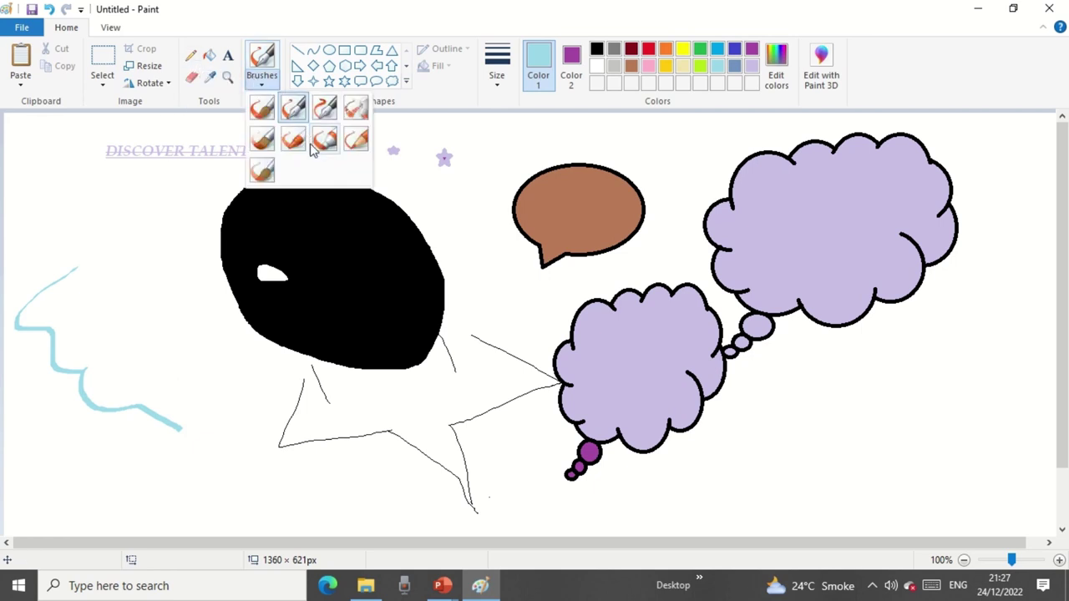
click(319, 113)
mouse_move(97, 268)
mouse_down()
mouse_move(132, 354)
mouse_move(204, 411)
mouse_up()
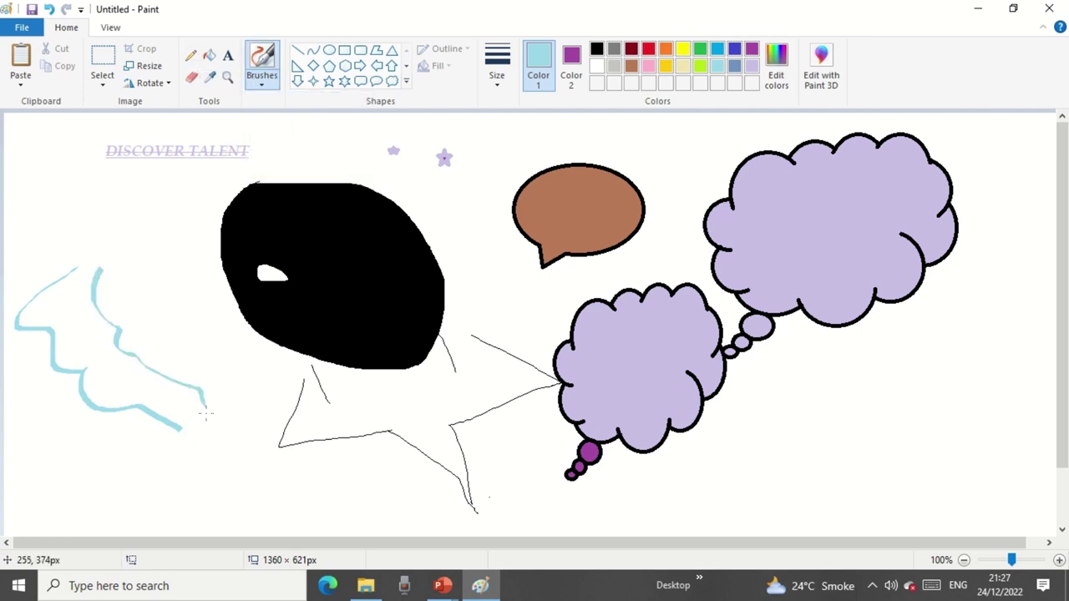
click(275, 86)
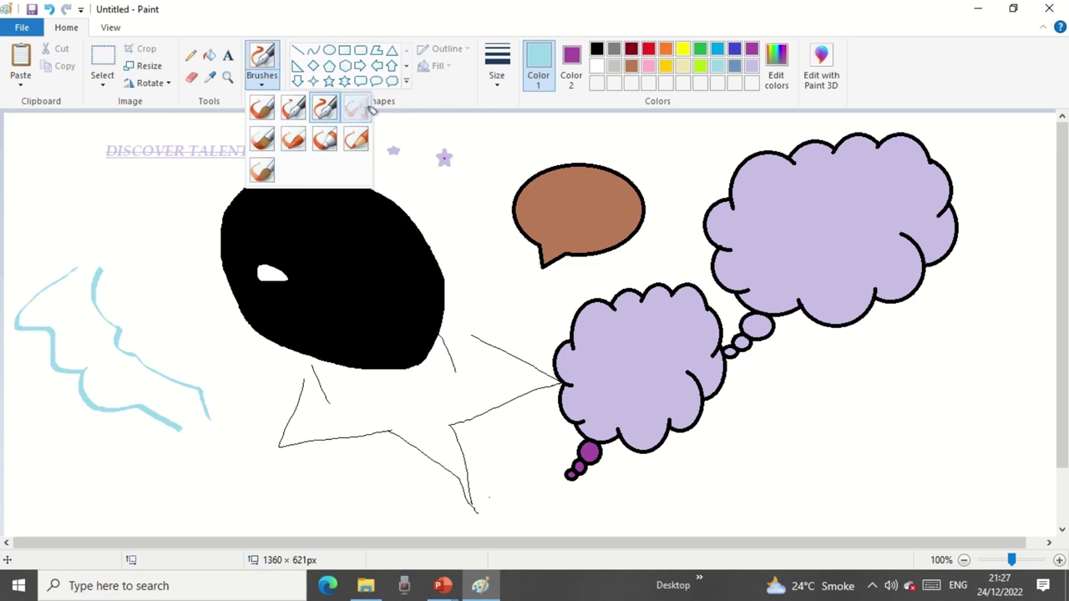
click(354, 108)
mouse_move(185, 233)
mouse_down()
mouse_move(190, 328)
mouse_move(263, 469)
mouse_up()
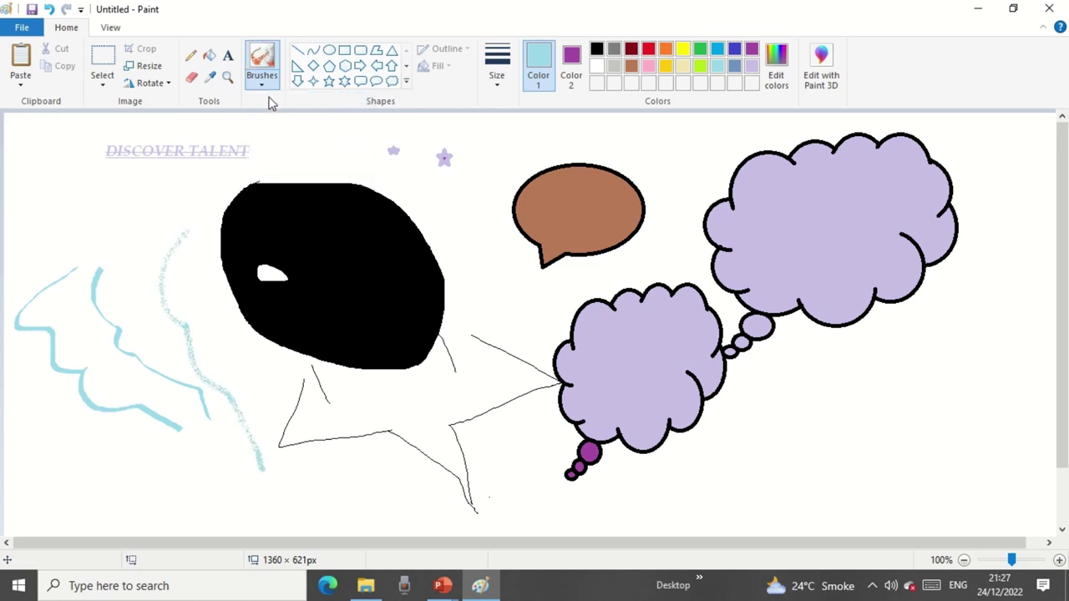
Draw a zigzag light turquoise stroke above the other brush strokes with the Natural pencil brush.
click(261, 82)
click(355, 138)
drag(41, 227, 169, 201)
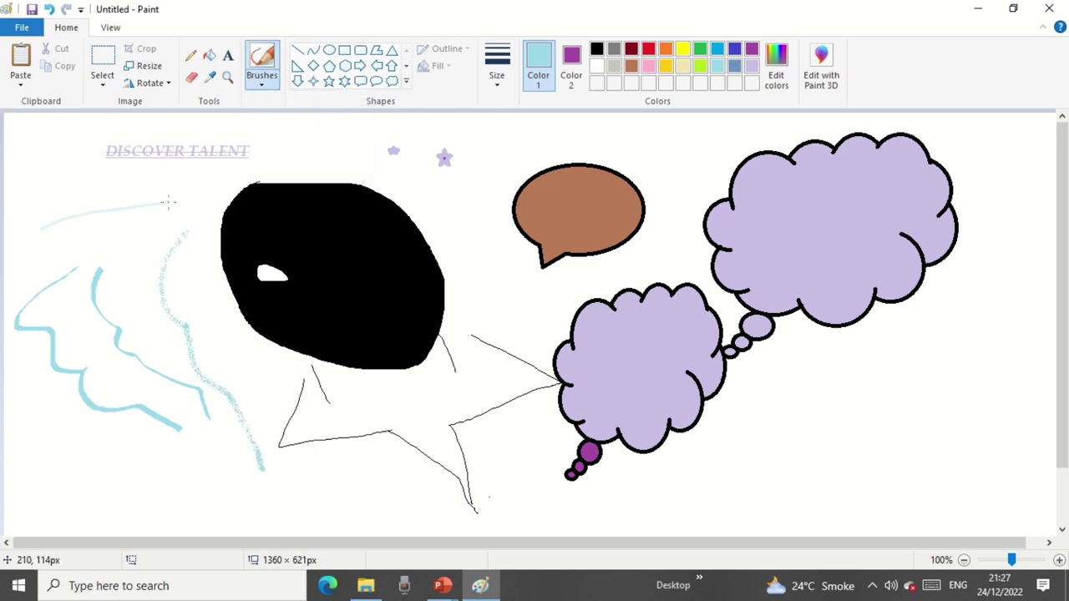
drag(151, 262, 181, 355)
Paint long turquoise Watercolor brush strokes across the head, the brown callout and the lavender clouds.
click(261, 82)
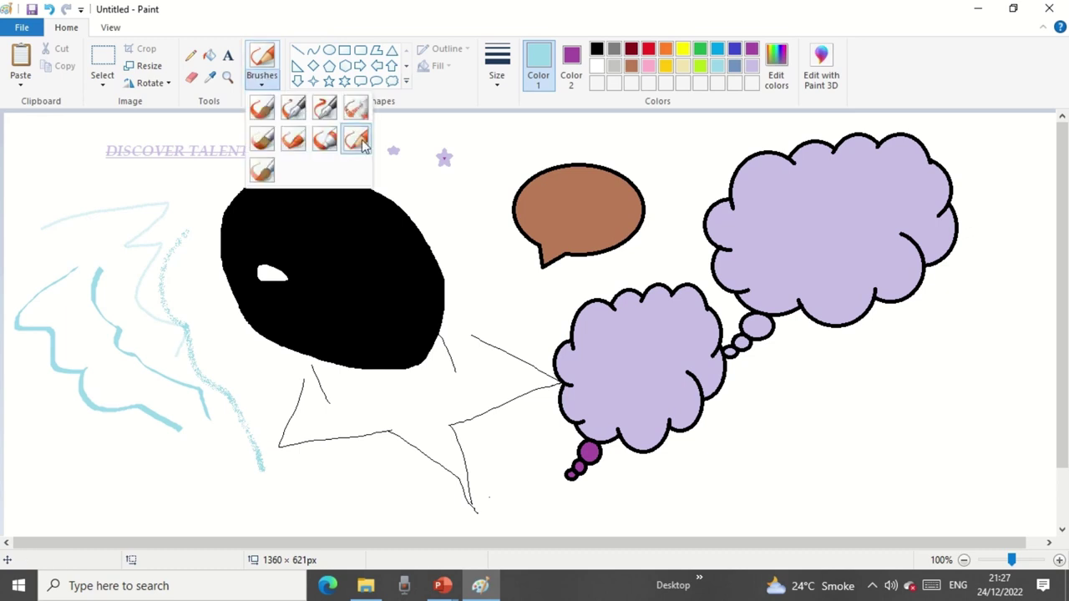
click(261, 171)
mouse_move(34, 171)
mouse_down()
mouse_move(501, 221)
mouse_move(672, 293)
mouse_move(455, 330)
mouse_up()
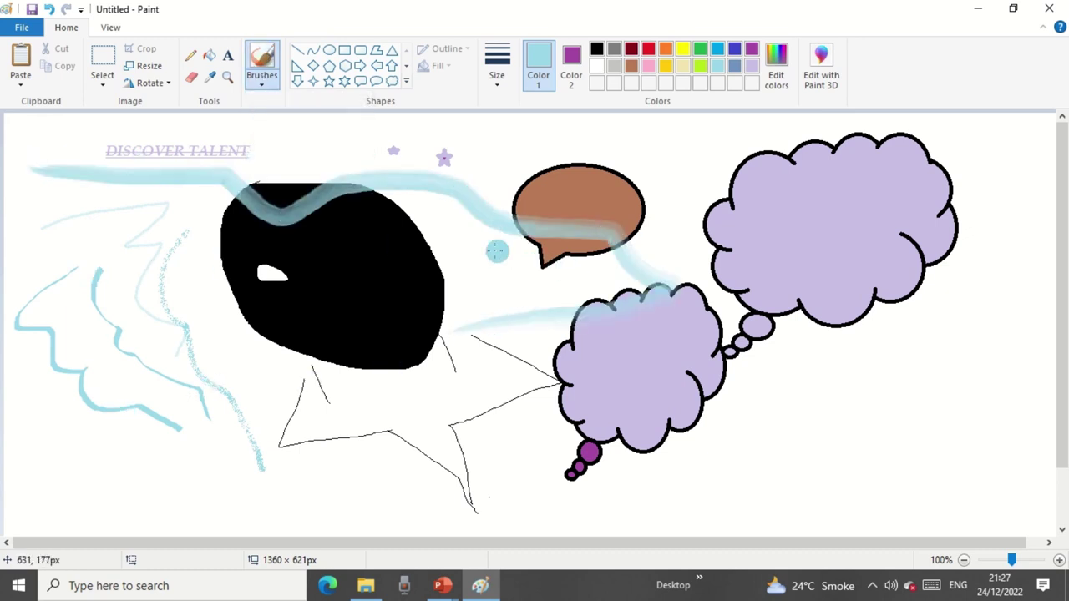
mouse_move(493, 222)
mouse_down()
mouse_move(554, 156)
mouse_move(860, 193)
mouse_up()
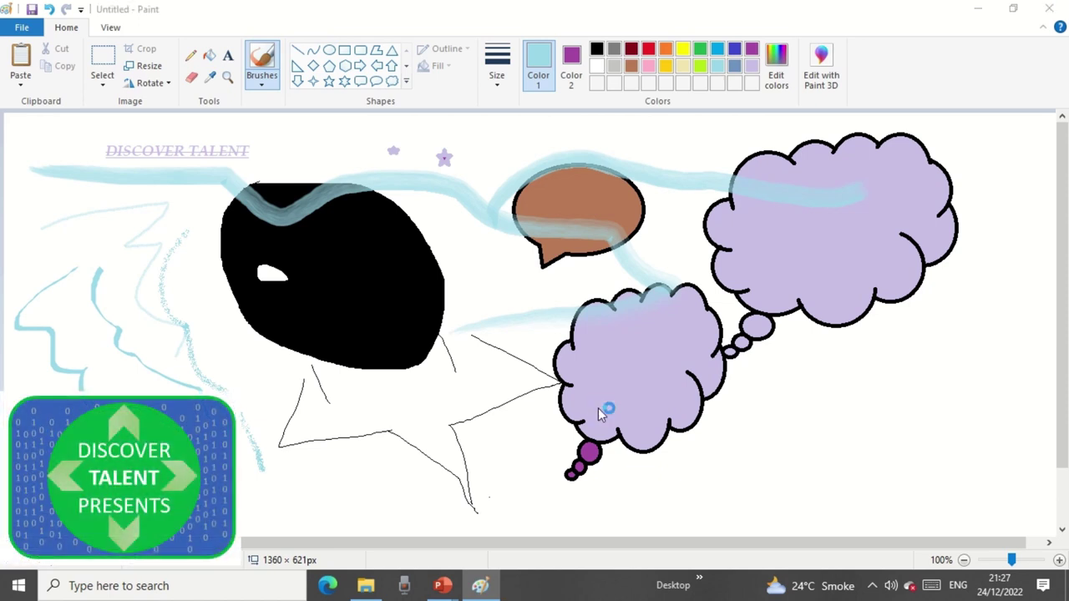
Start a new blank picture without saving the current one.
key(ctrl+n)
click(555, 292)
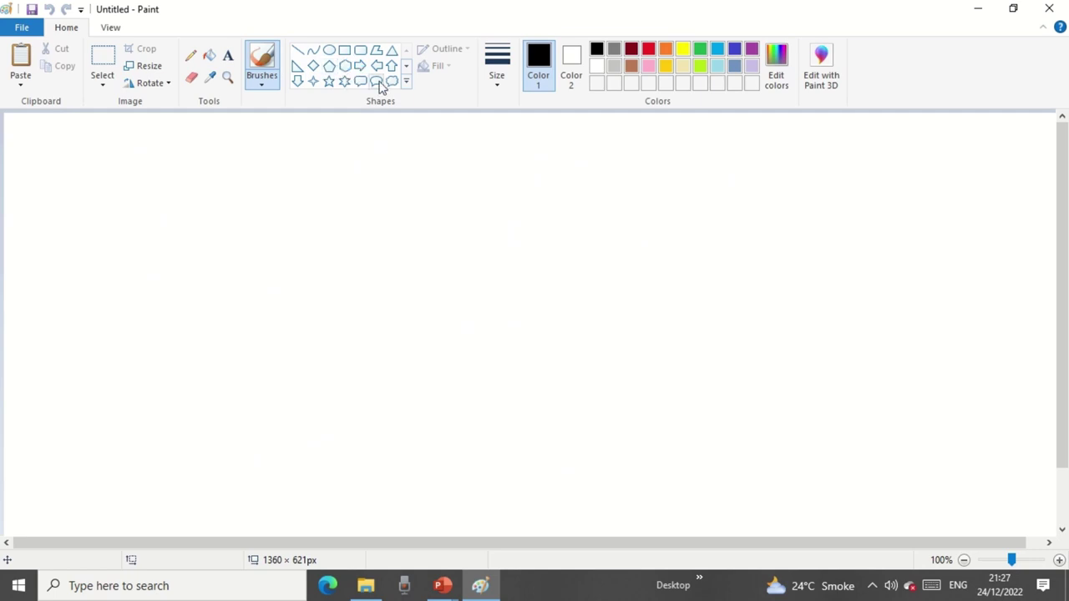
Draw a house roof from a black rectangle about 578 × 143 px and a triangle about 193 × 146 px over its left end.
click(344, 50)
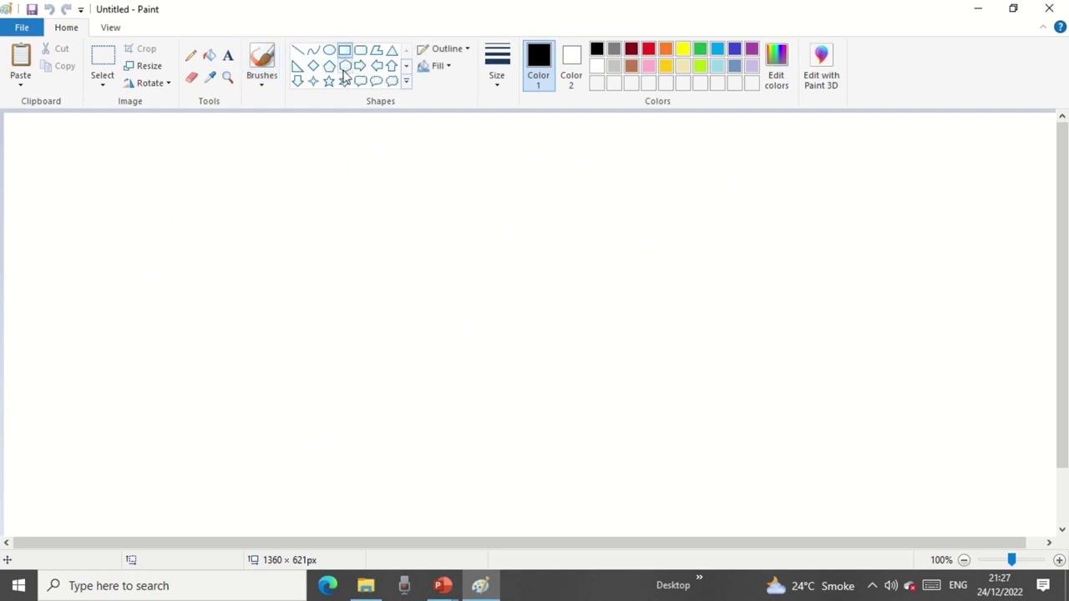
drag(339, 196, 791, 307)
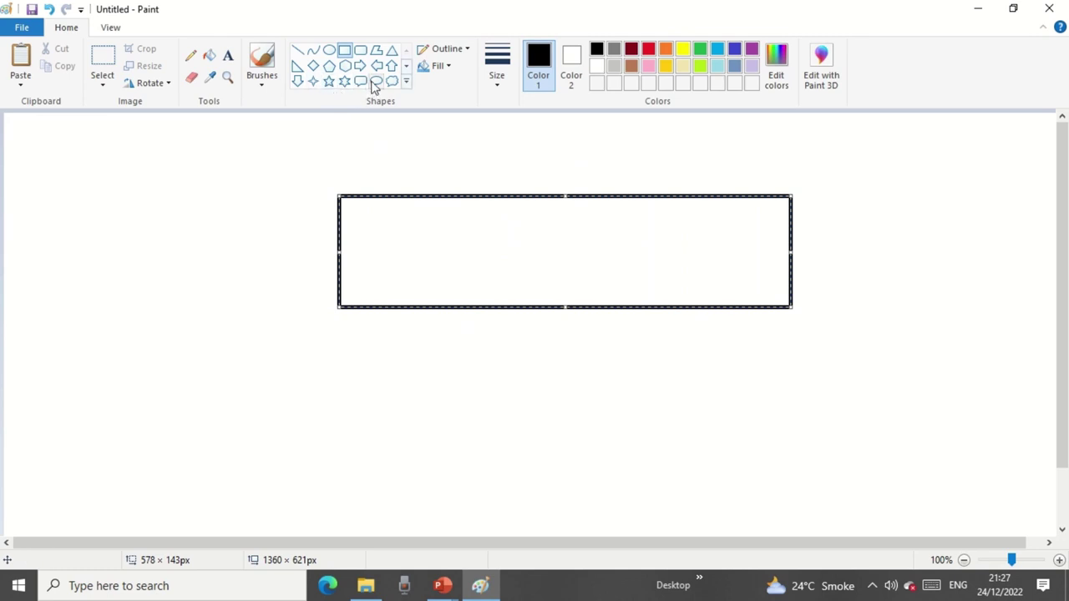
click(391, 52)
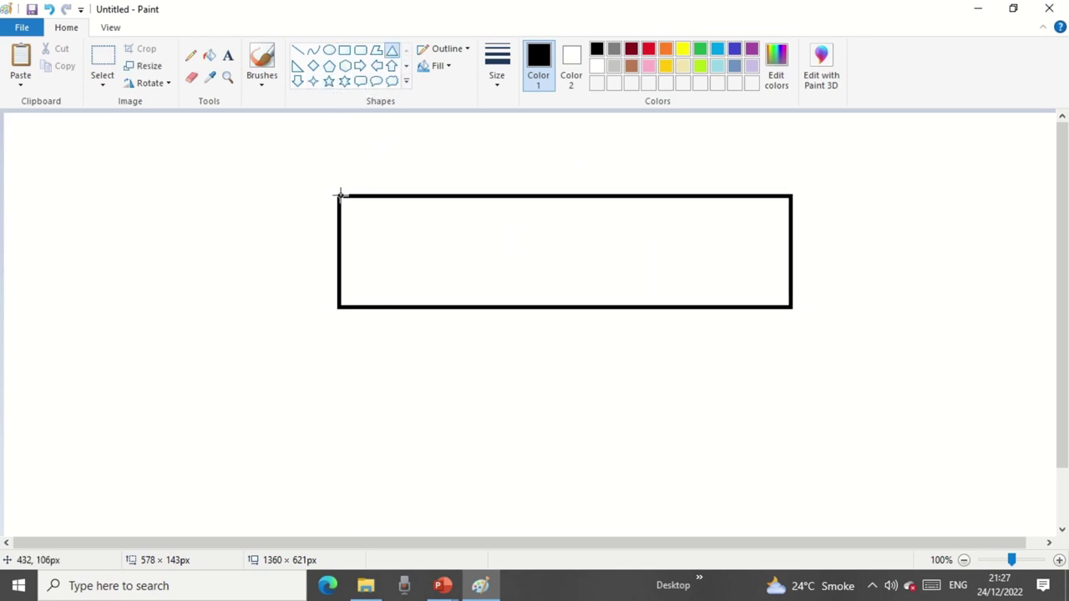
drag(267, 197, 420, 315)
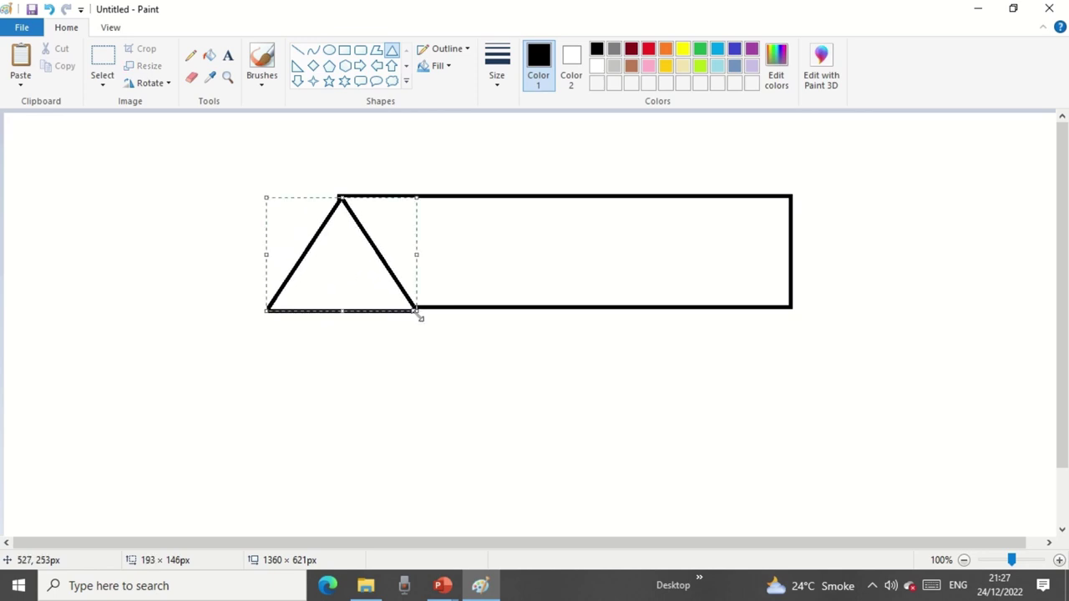
Draw the house walls as a rectangle under the triangle and an adjoining one about 477 × 217 px under the roof.
click(344, 50)
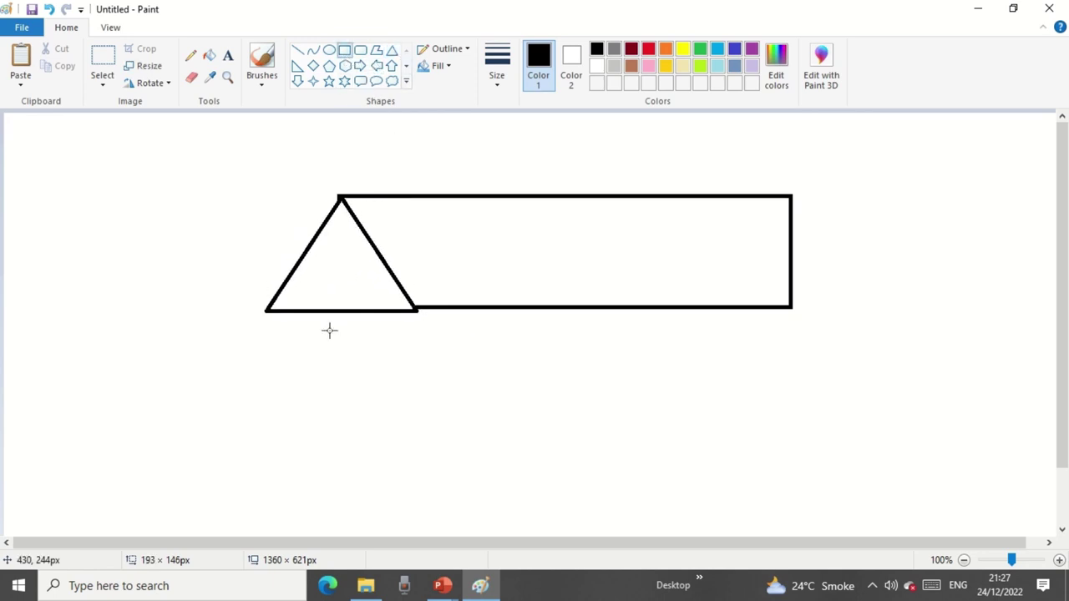
drag(266, 309, 415, 480)
click(441, 139)
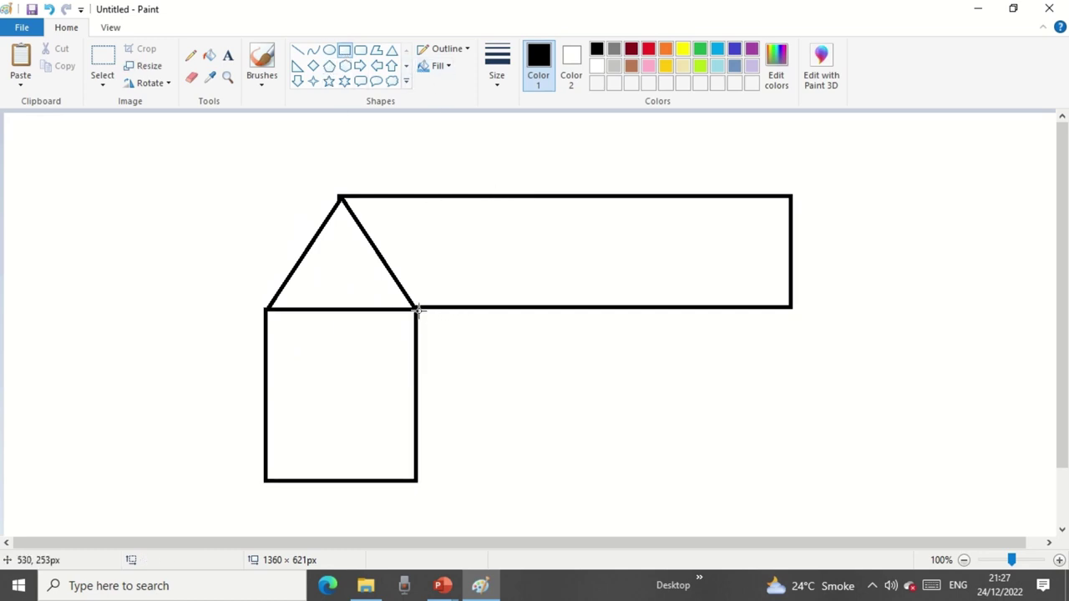
drag(419, 310, 790, 479)
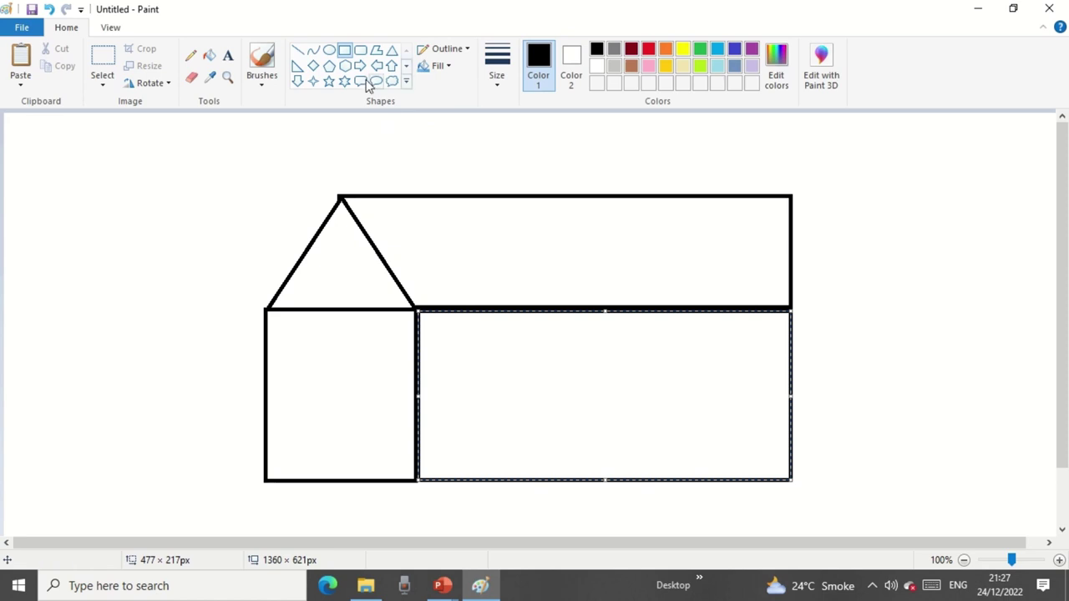
Fill the roof with blue-gray, the front wall with rose, the side wall with gold and the triangle with red.
click(208, 55)
click(733, 66)
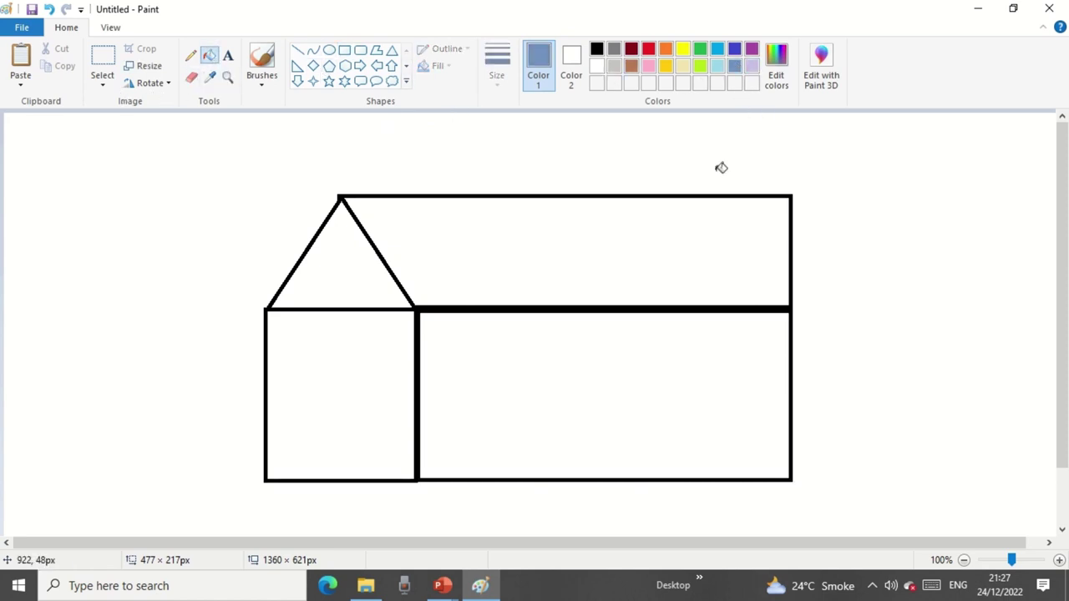
click(703, 209)
click(648, 67)
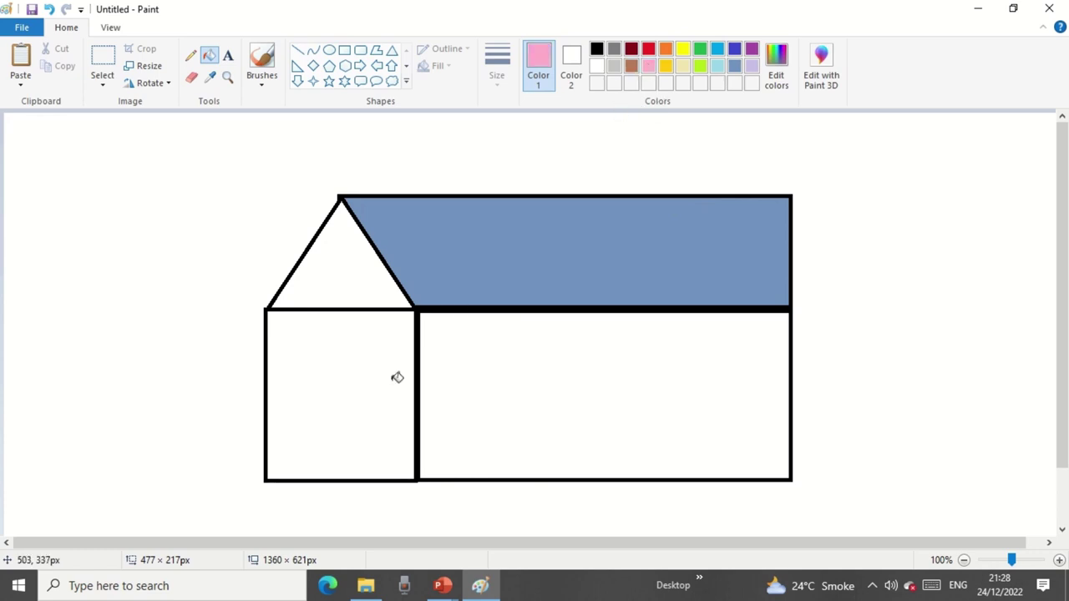
click(394, 378)
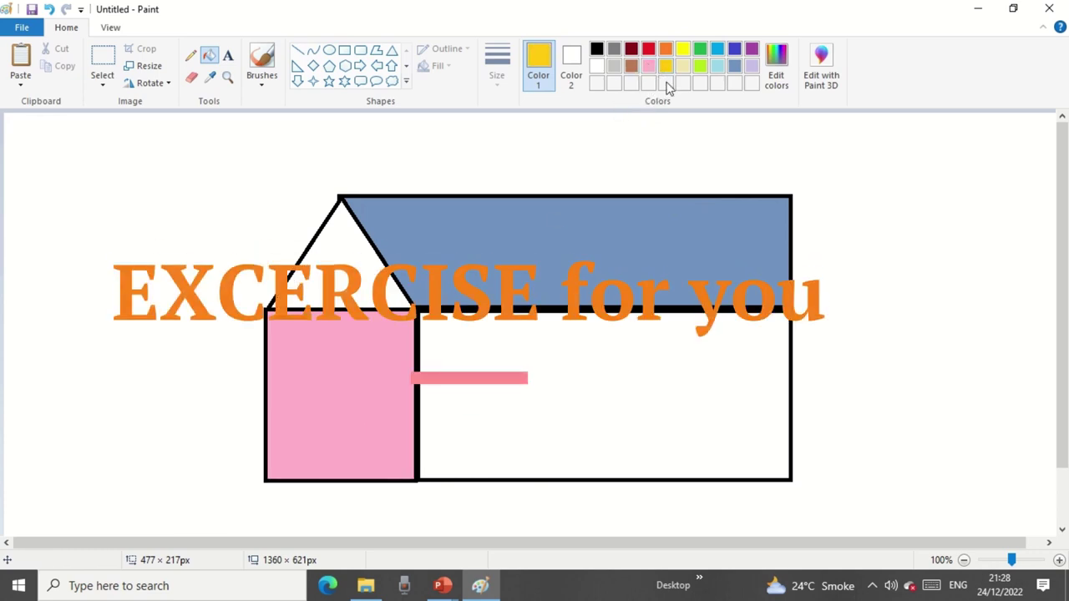
click(663, 357)
click(649, 51)
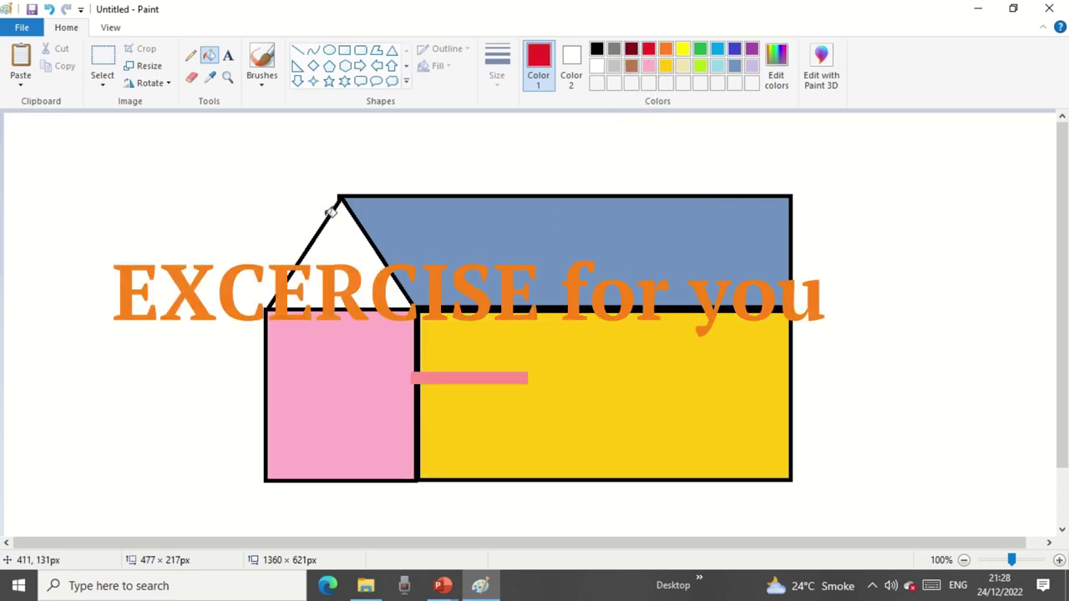
click(342, 257)
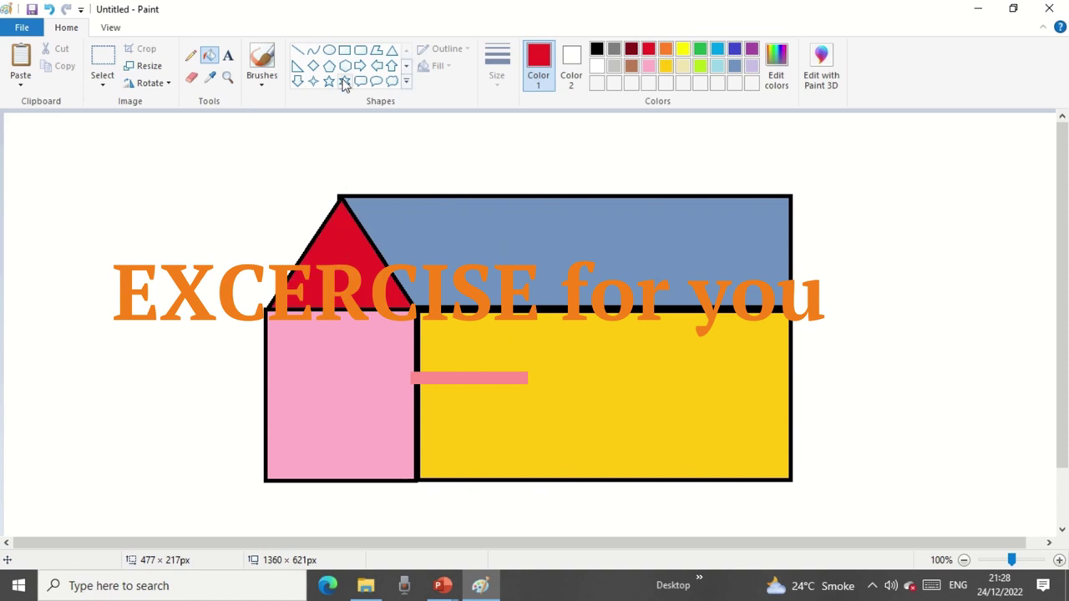
Draw an oval about 49 × 52 px inside the red triangle and fill it with orange.
click(334, 51)
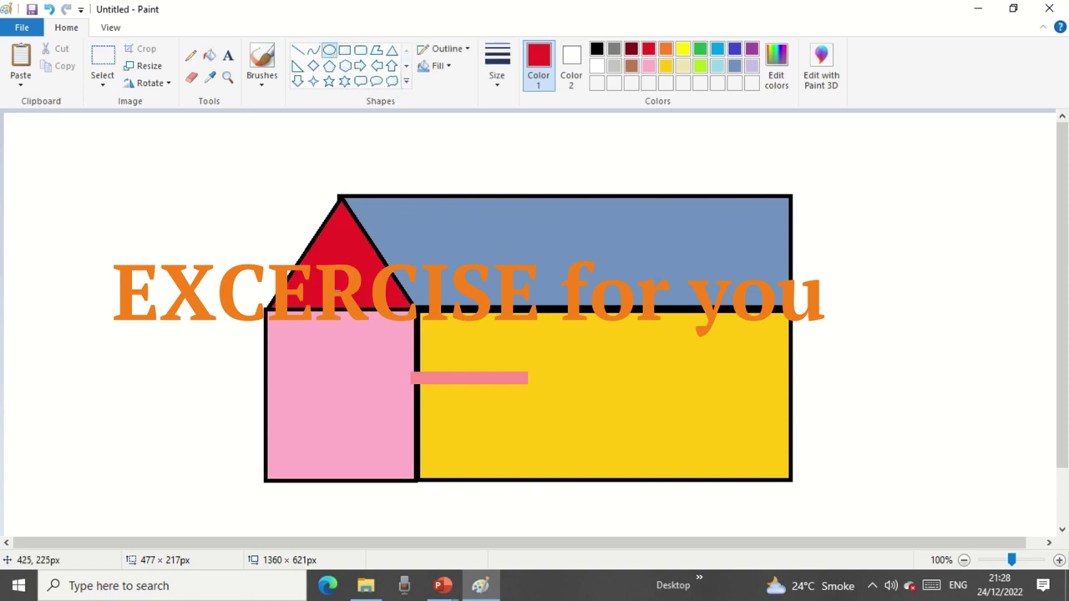
drag(314, 261, 344, 281)
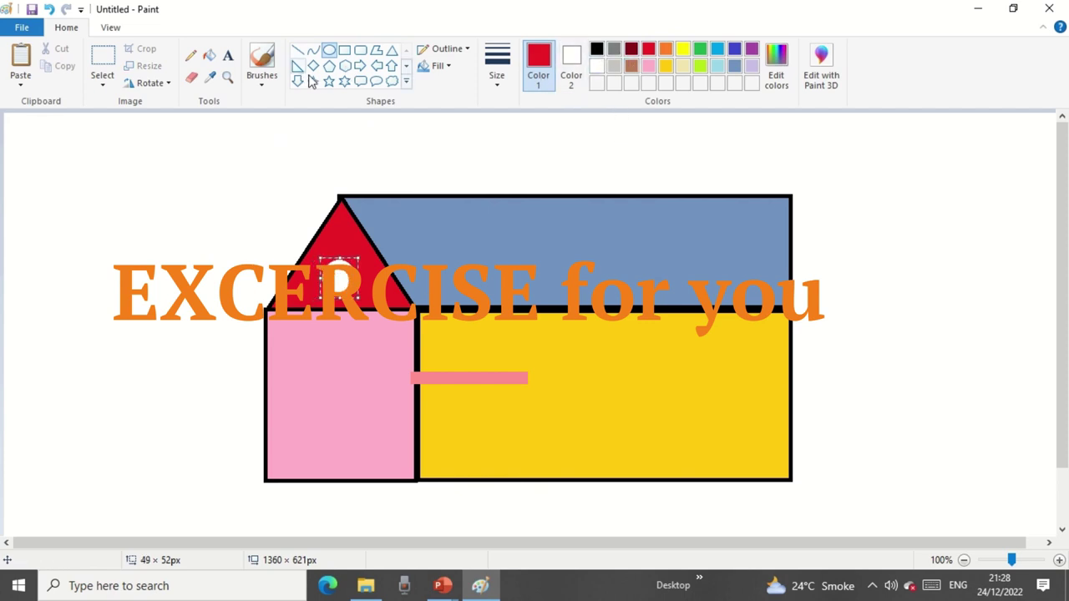
click(208, 55)
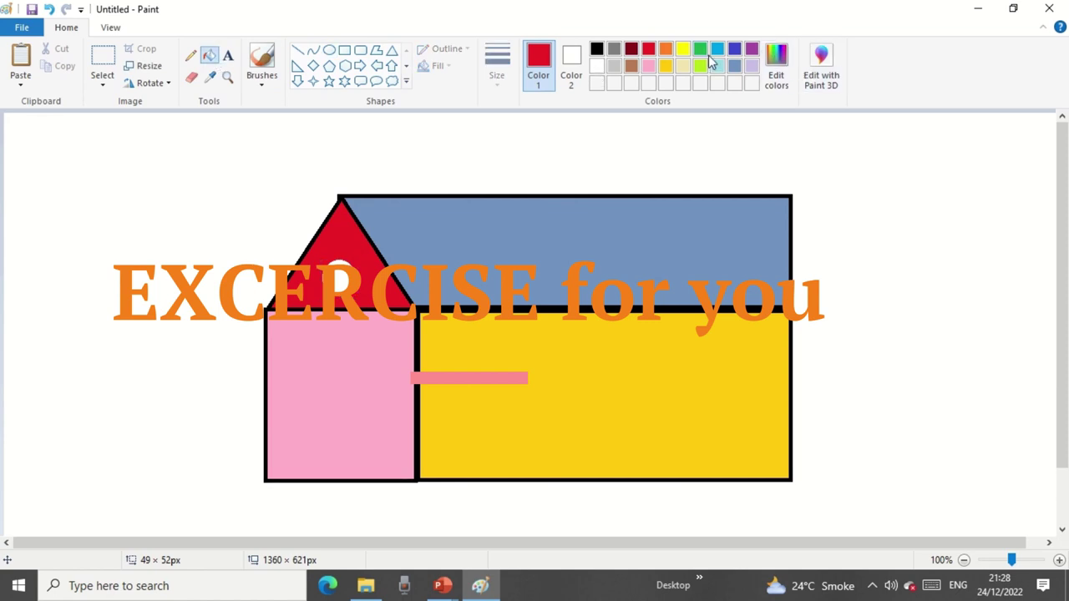
click(666, 48)
click(334, 281)
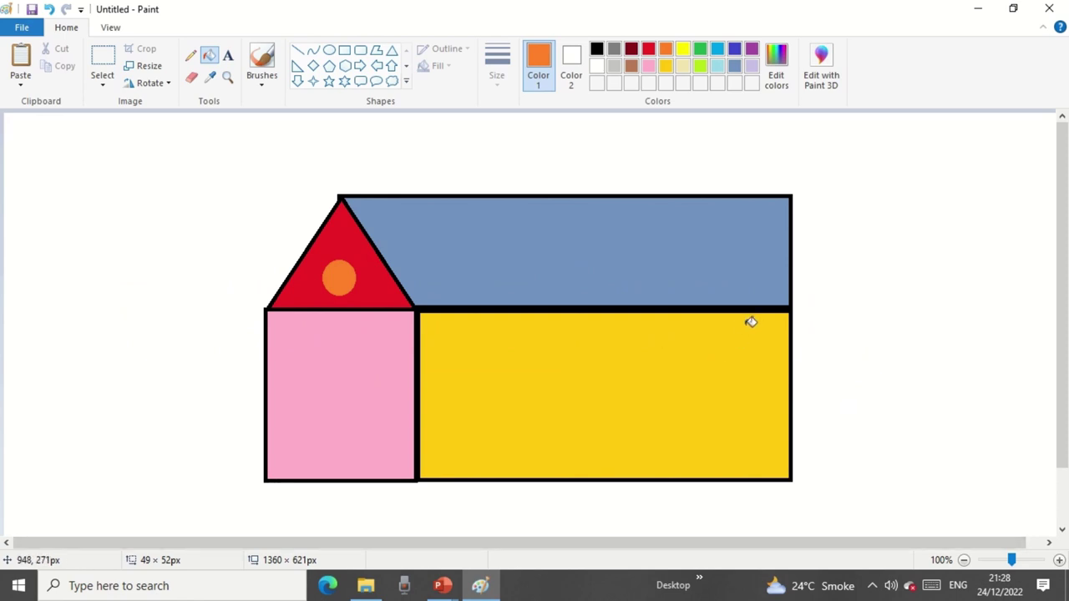
Paint wavy orange strokes across the blue-gray roof with the Marker brush.
click(263, 82)
click(325, 140)
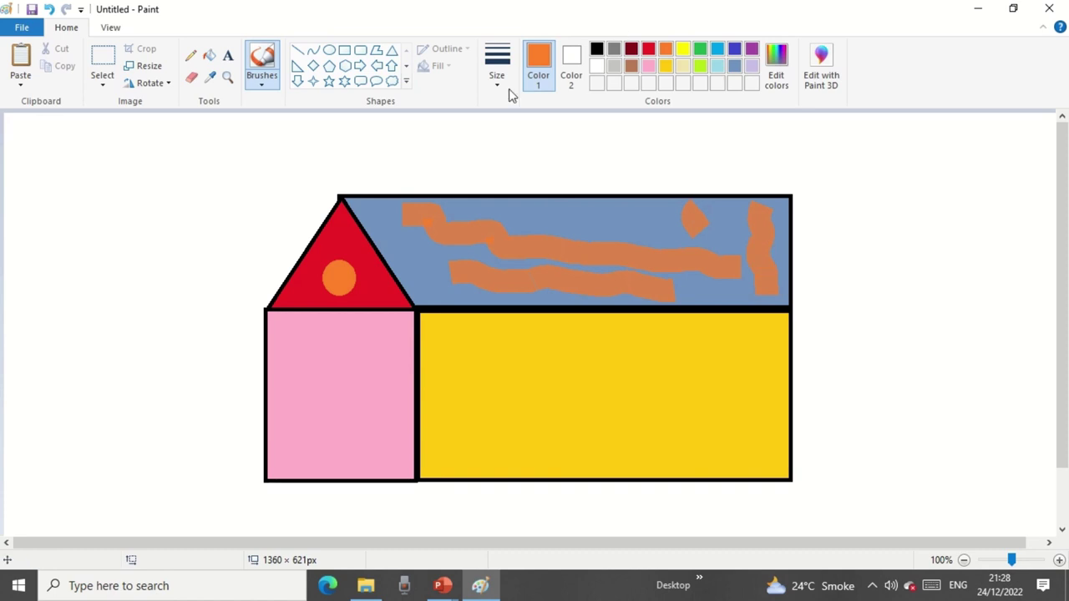
Draw a heart about 229 × 175 px with an orange outline in the middle of the gold wall.
click(406, 82)
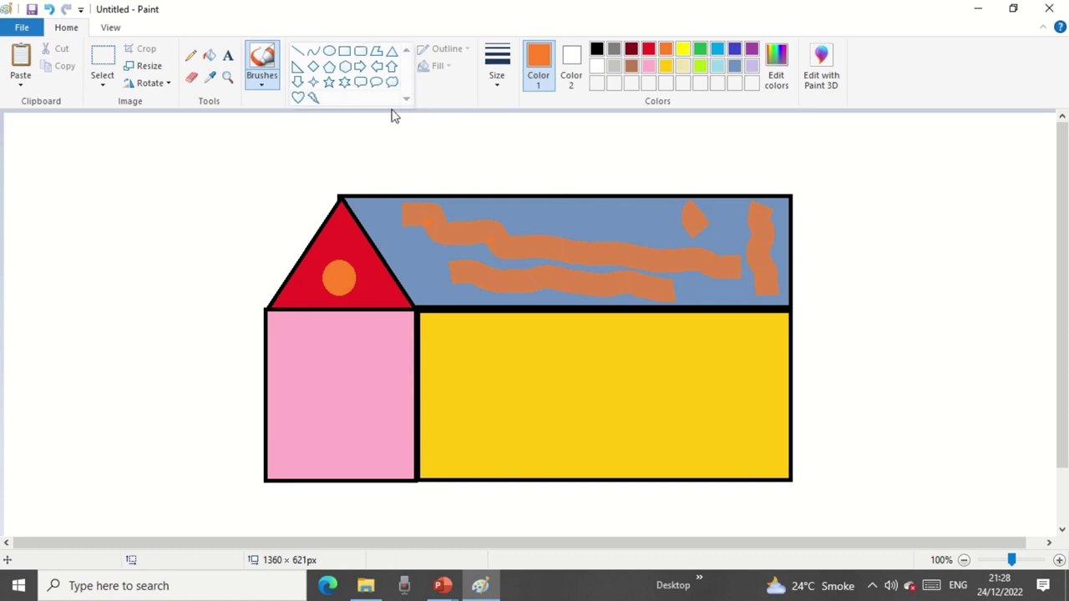
click(297, 97)
drag(492, 331, 683, 478)
drag(632, 443, 644, 422)
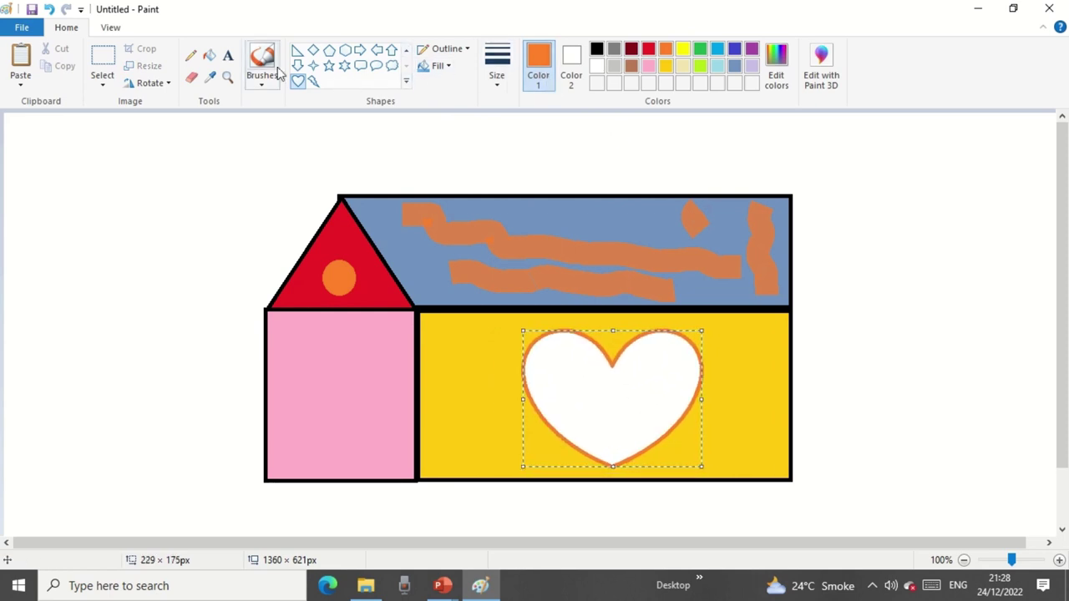
Set the heart's shape fill to Solid color and its outline to red.
click(436, 67)
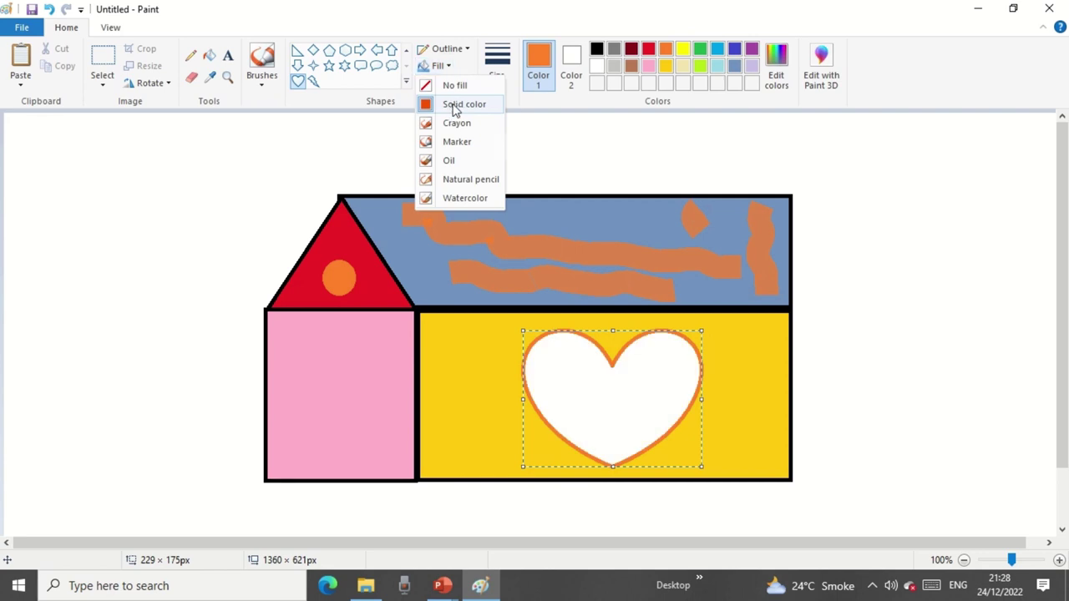
click(451, 104)
click(650, 49)
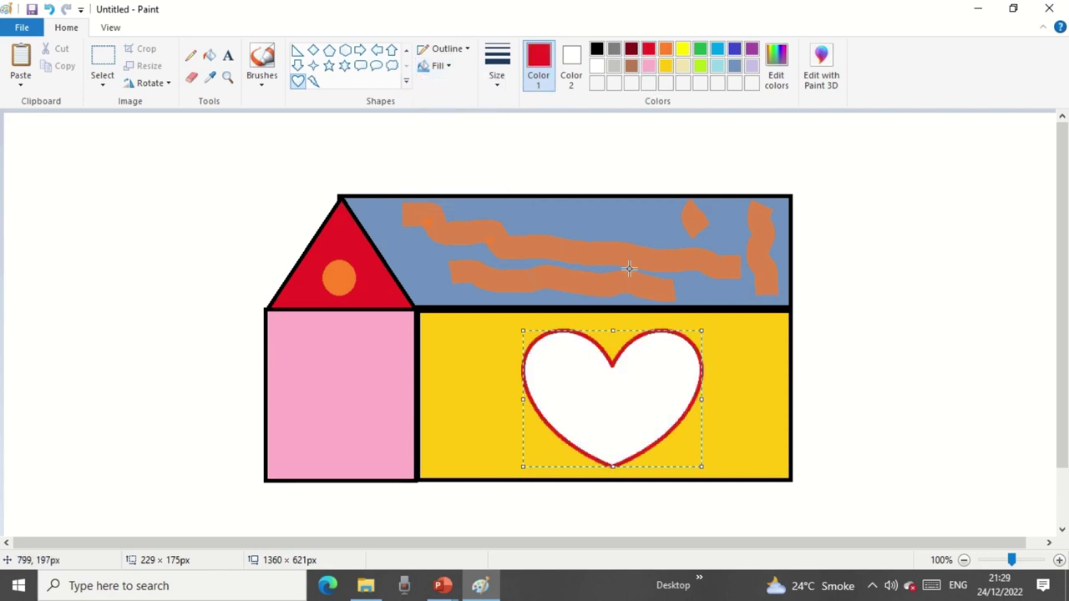
click(802, 178)
Keep the shape fill at Solid color and fill the heart's white interior with red.
click(436, 67)
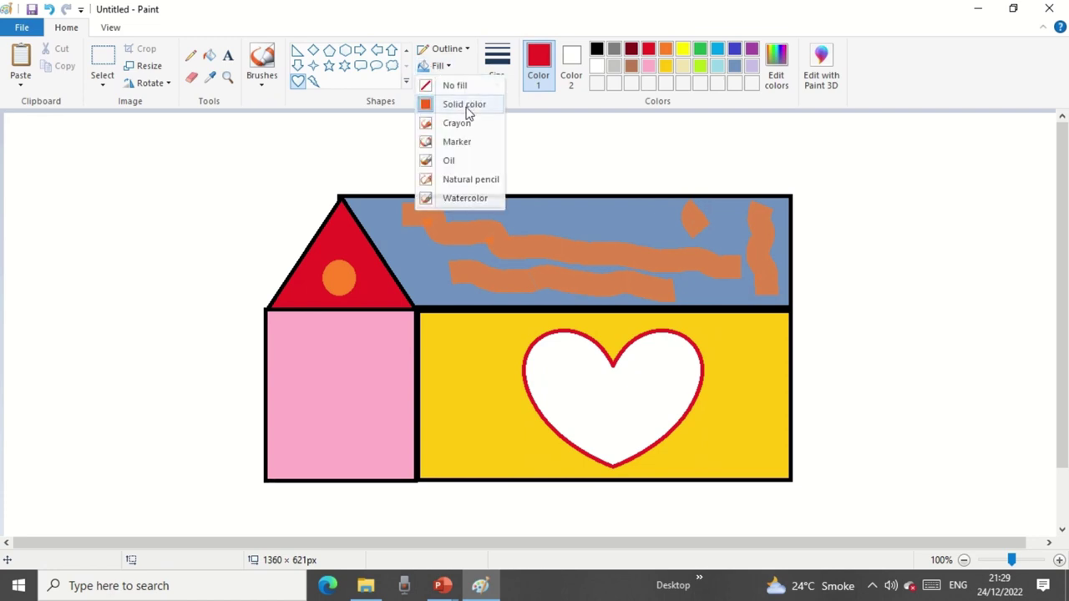
click(465, 105)
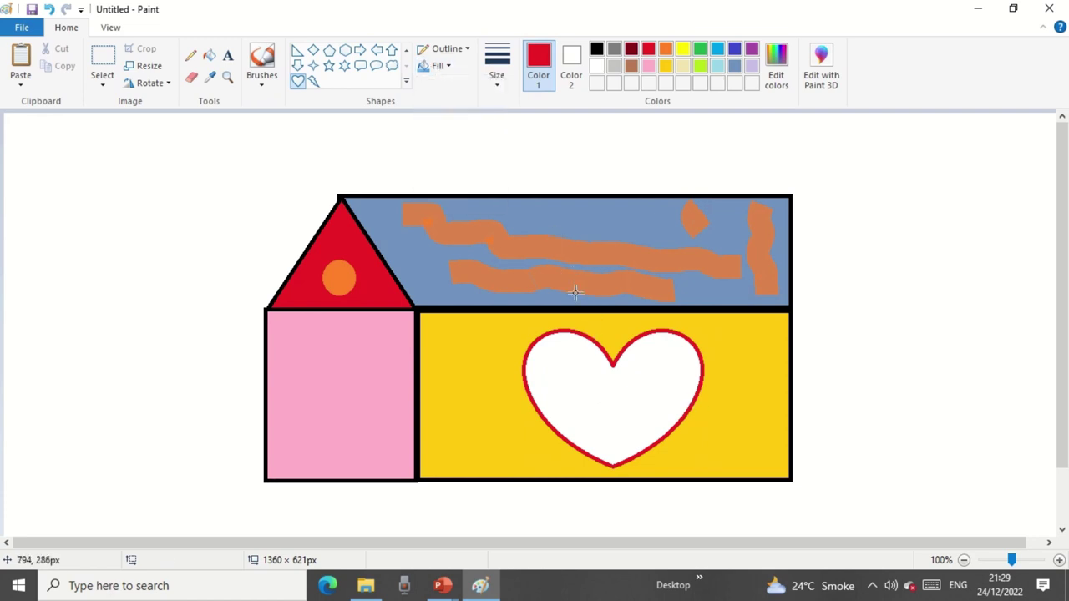
click(209, 55)
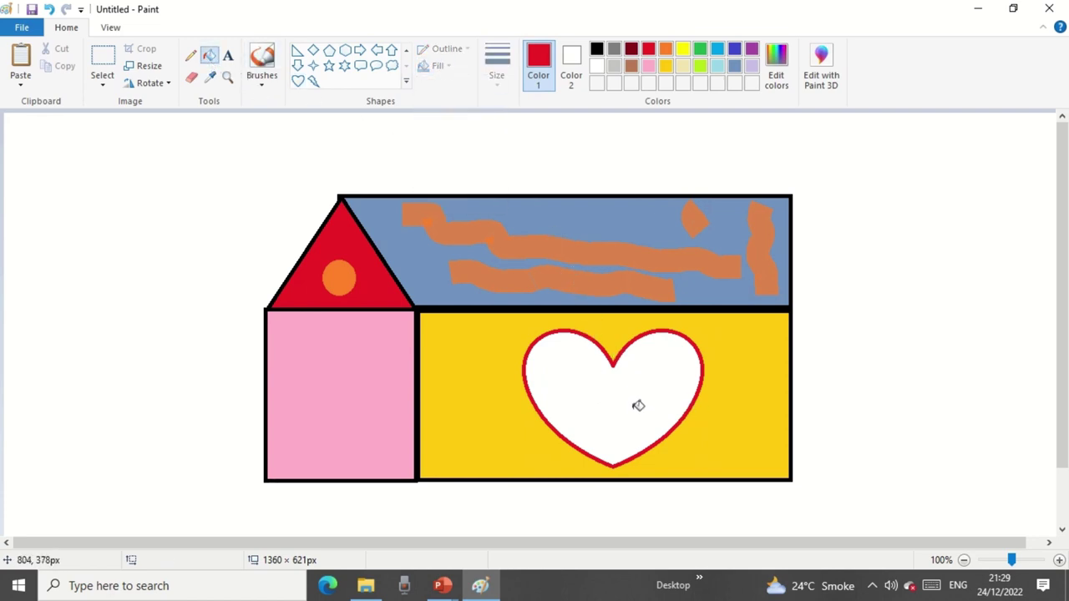
click(638, 405)
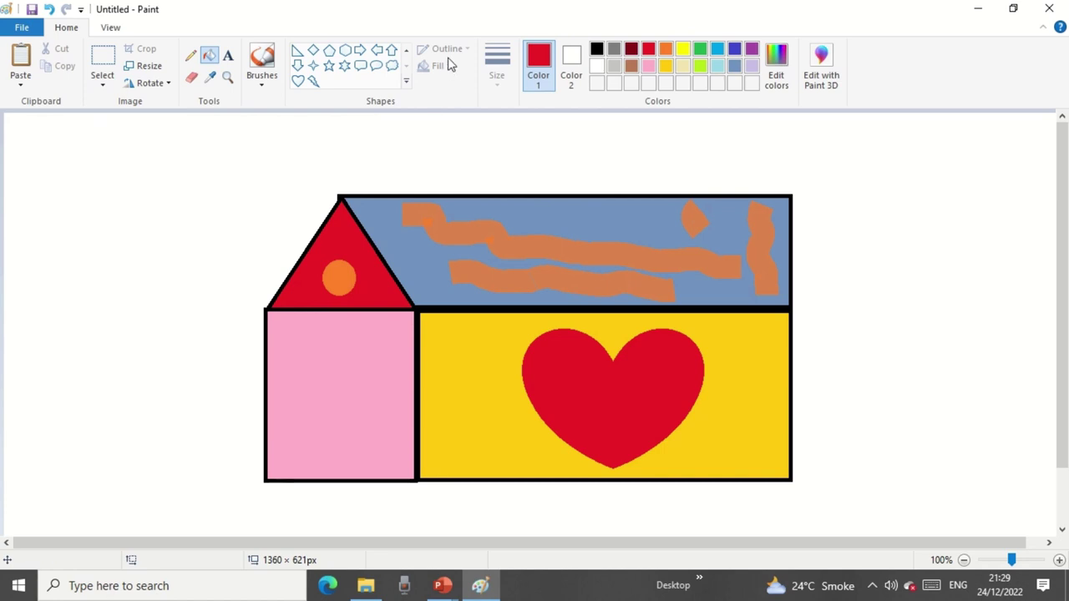
Draw a five-point star about 146 × 137 px with the thinnest red outline in the blank area to the upper left of the house.
click(329, 66)
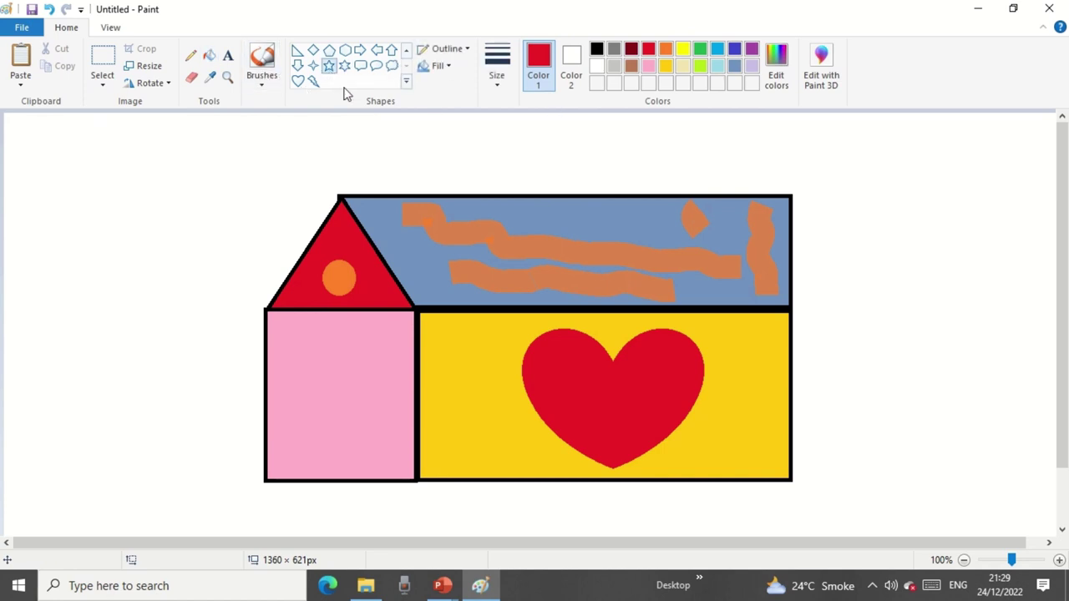
click(499, 89)
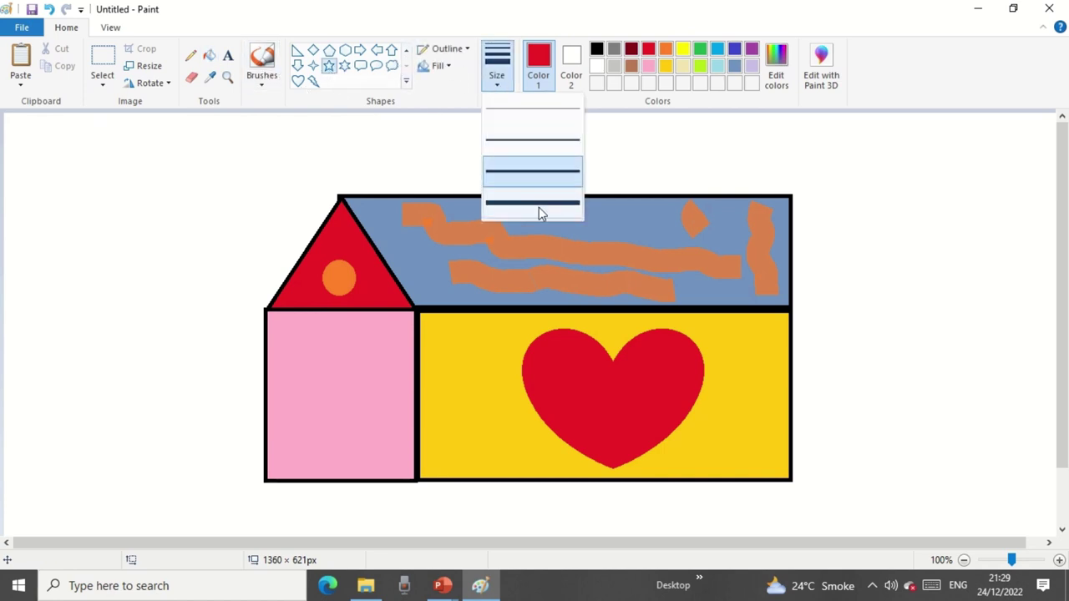
click(545, 111)
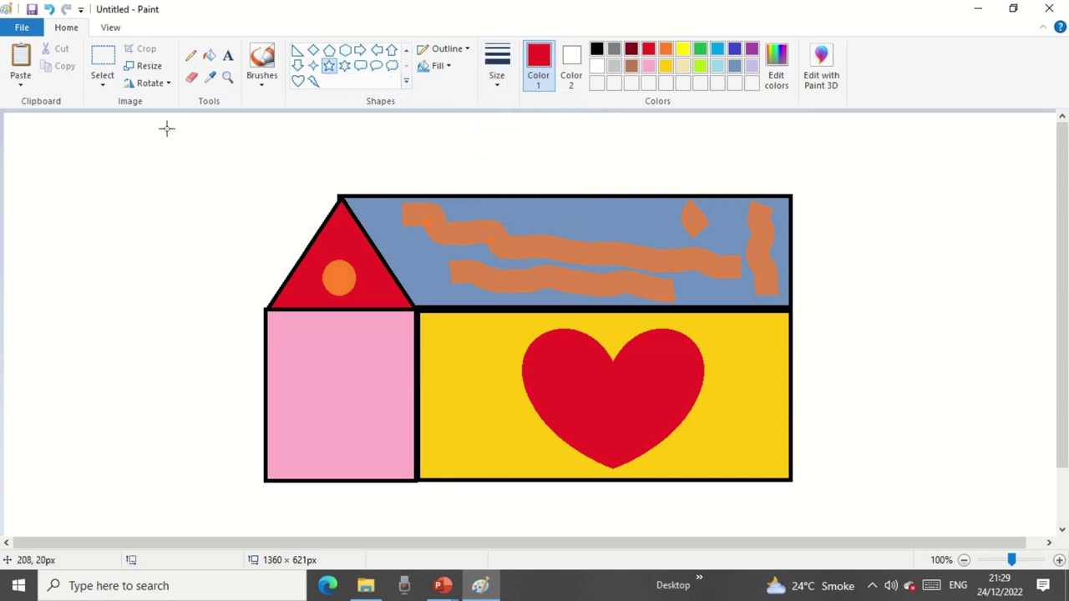
drag(167, 126, 282, 237)
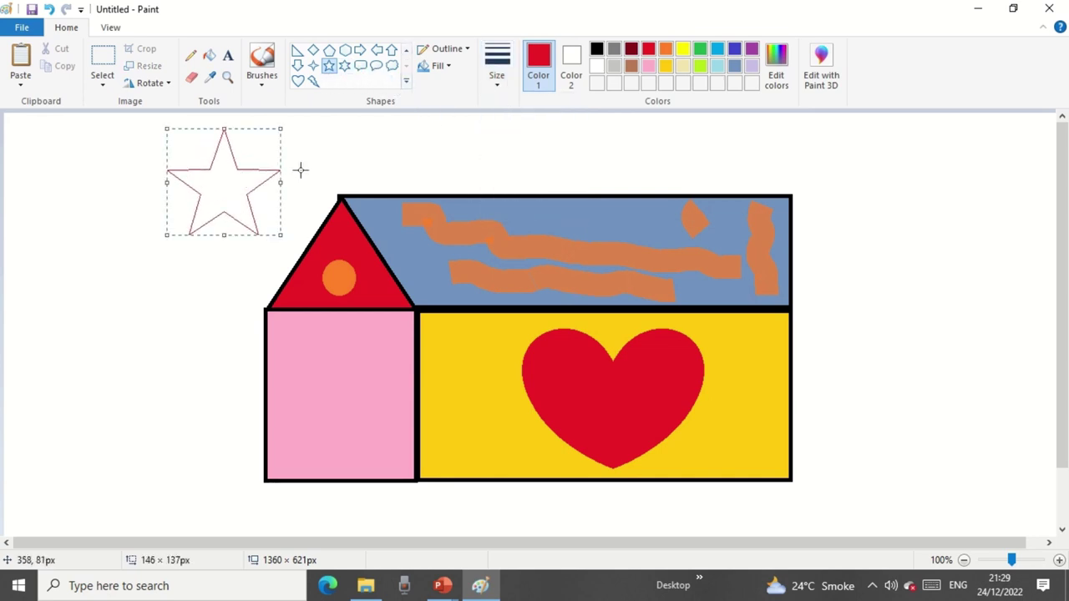
Set the star's outline to the thickest line size and keep its style at Solid color.
click(494, 82)
click(534, 203)
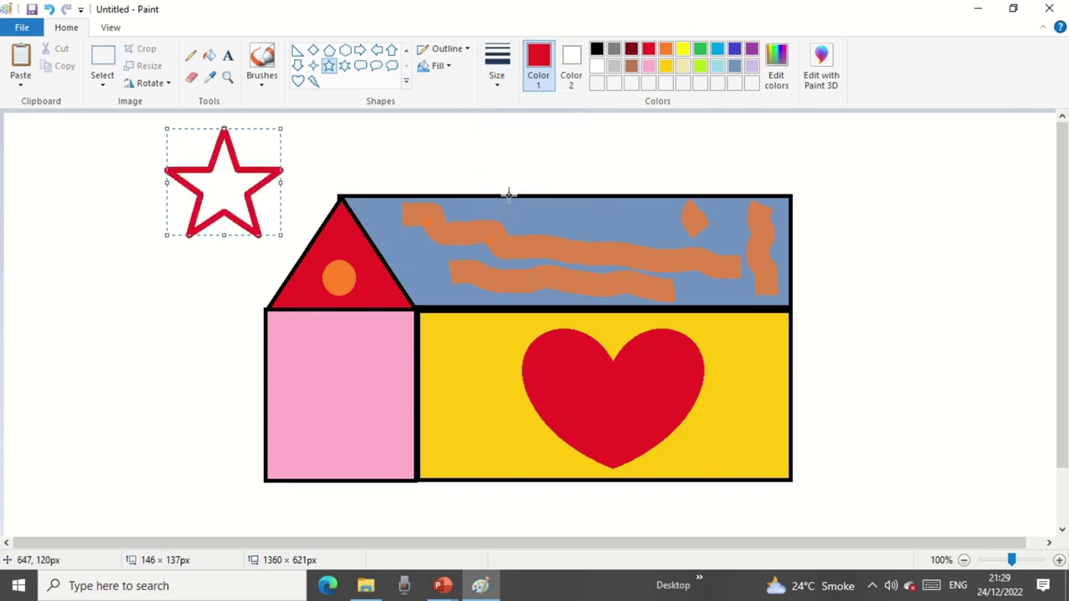
click(497, 71)
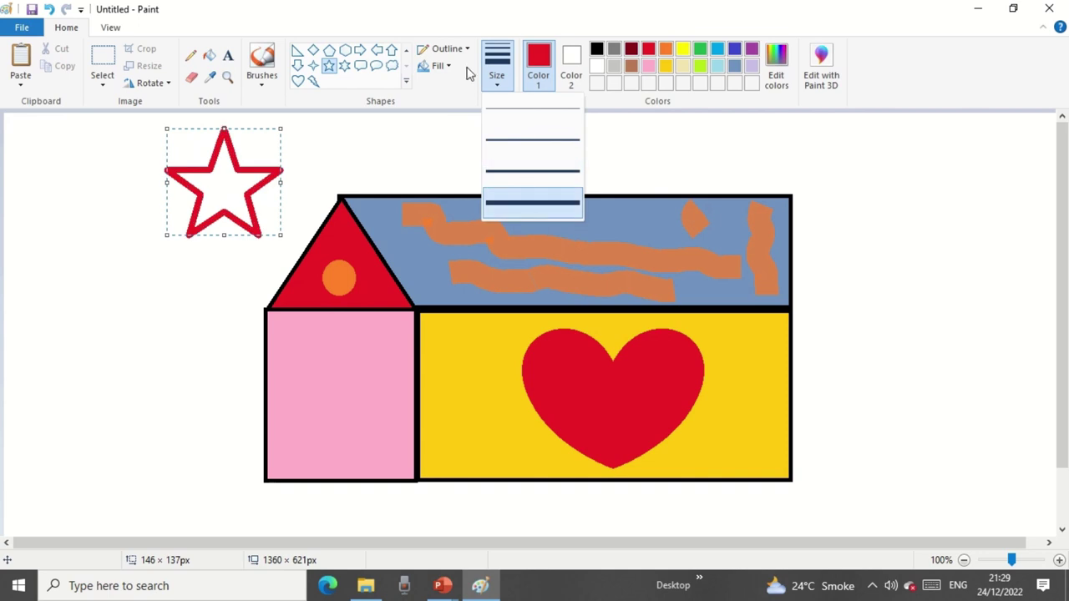
click(445, 49)
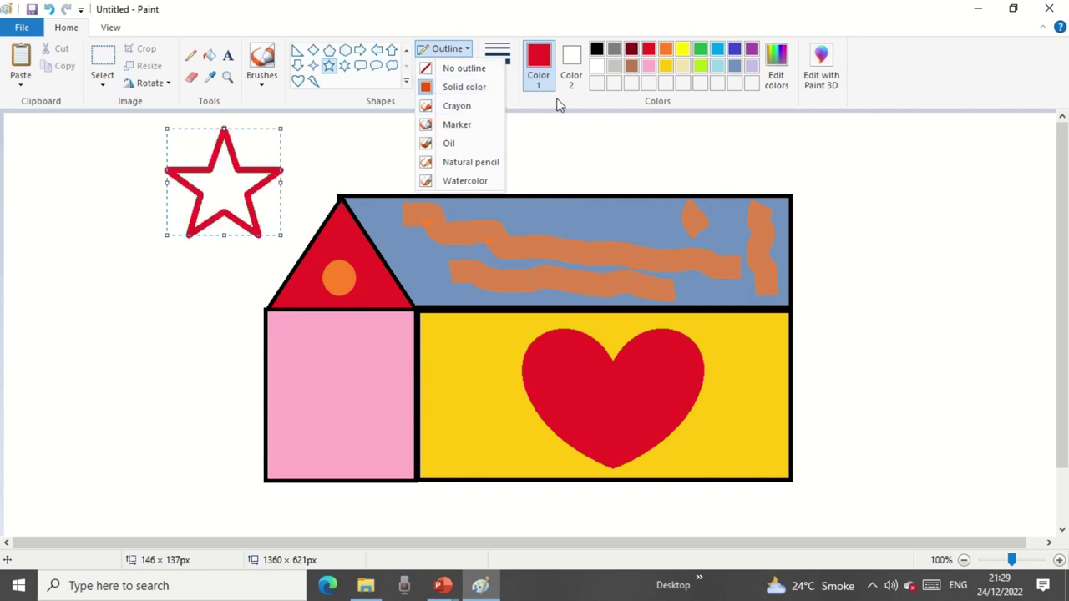
click(468, 87)
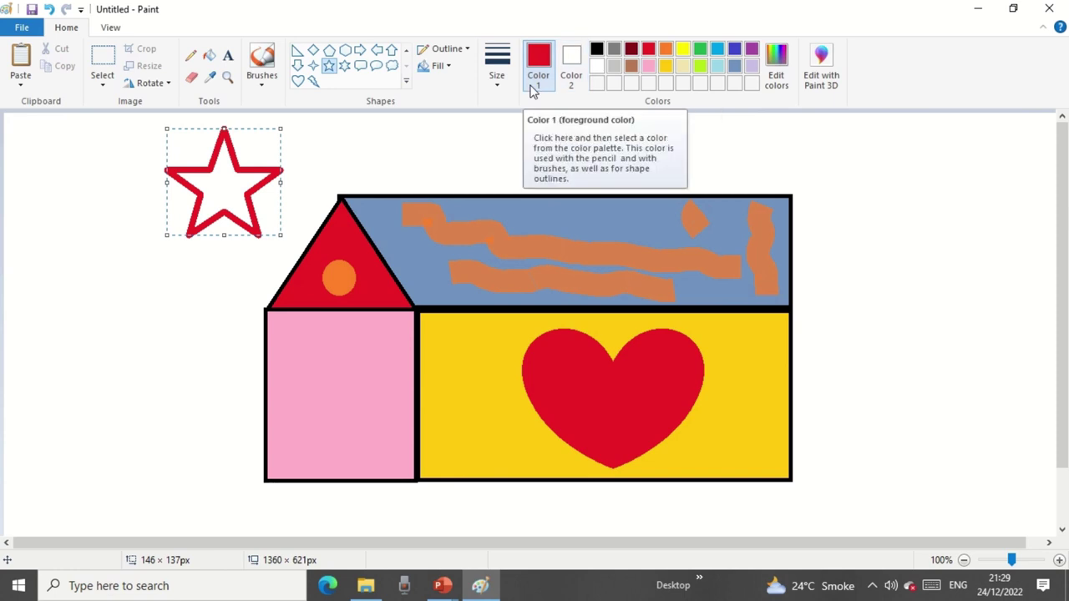
Set Color 2 to lime so it fills the star, and deselect the shape.
click(573, 91)
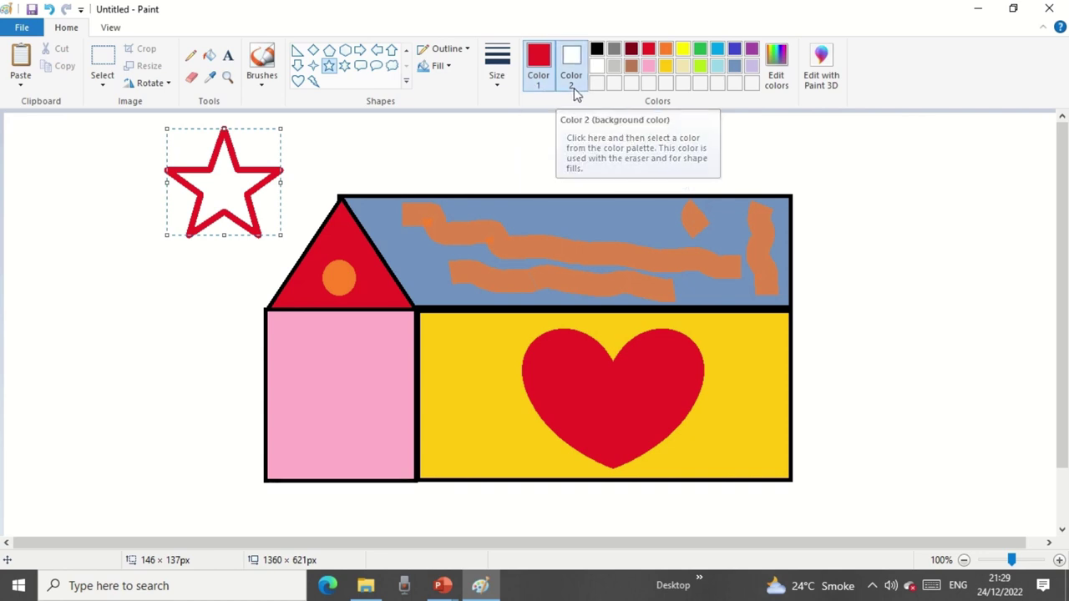
click(700, 65)
click(594, 143)
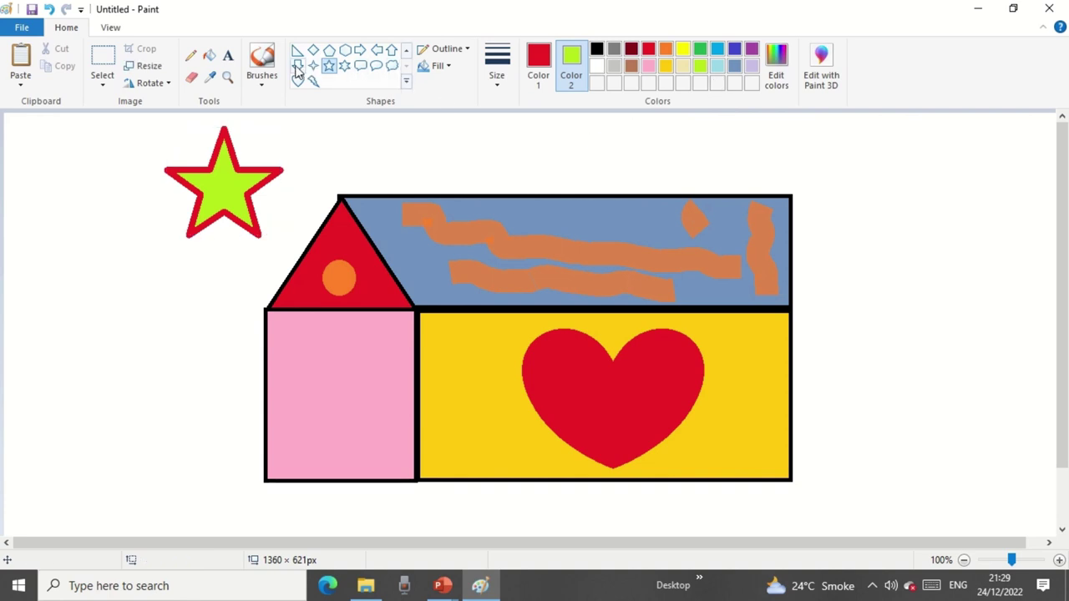
Select the whole picture and move it across the canvas, ending slightly to the left of and above its original place.
click(103, 87)
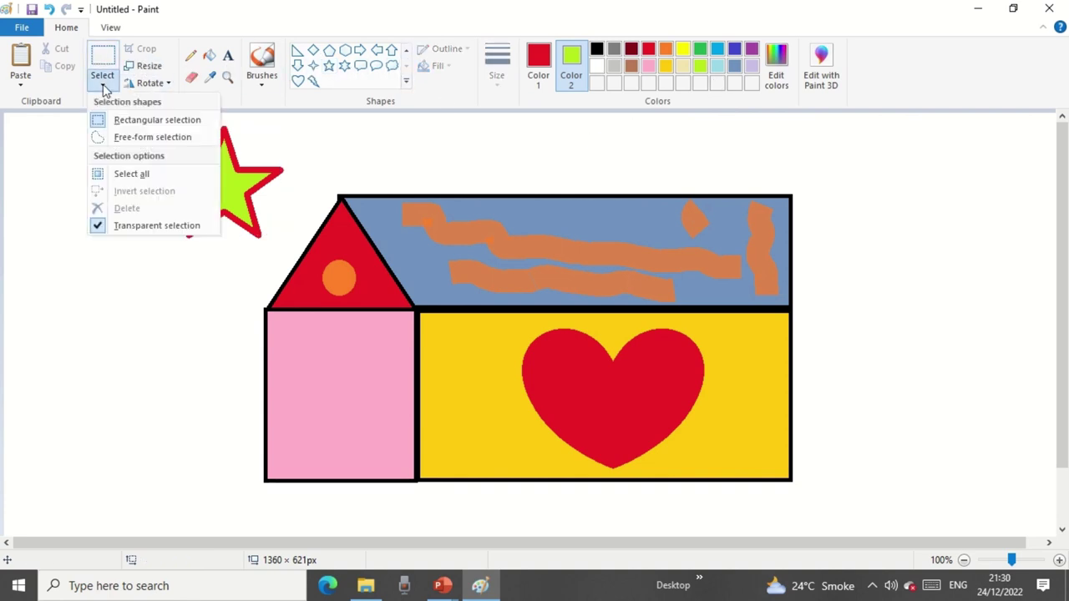
click(132, 174)
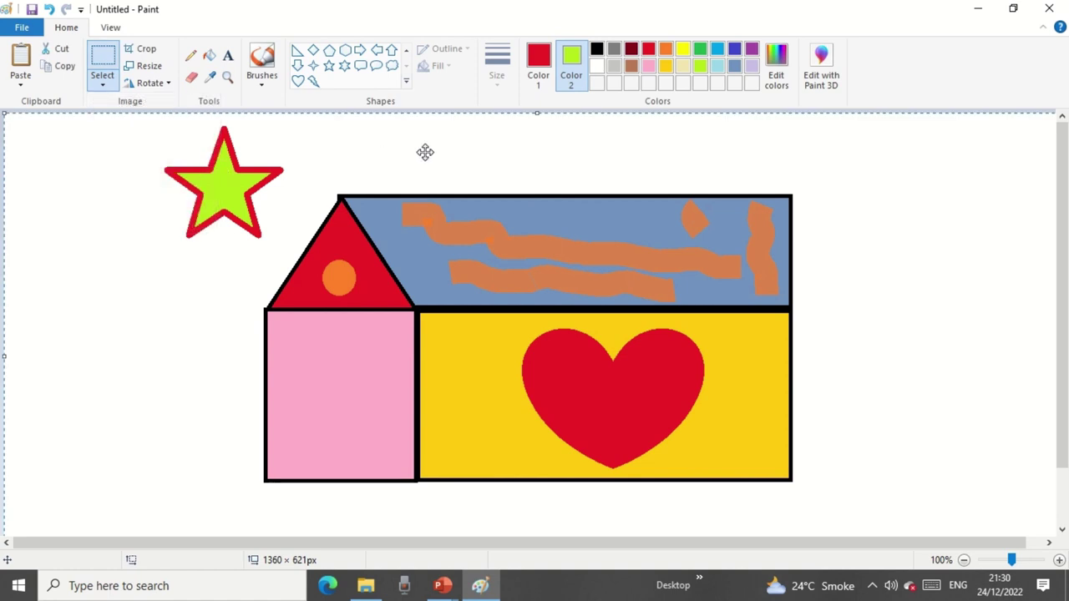
drag(425, 151, 492, 283)
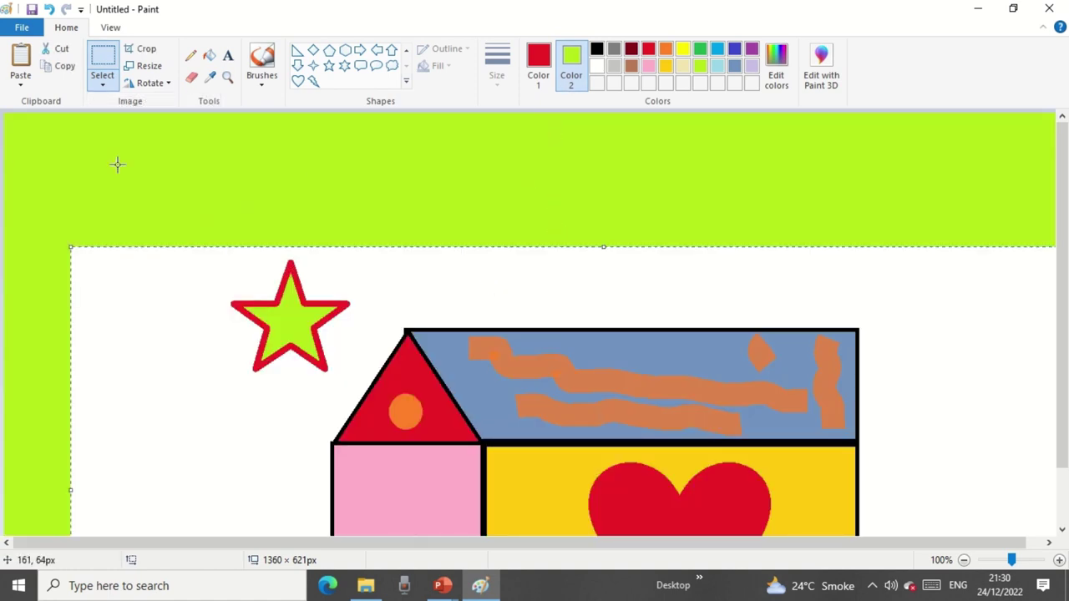
drag(458, 239, 413, 136)
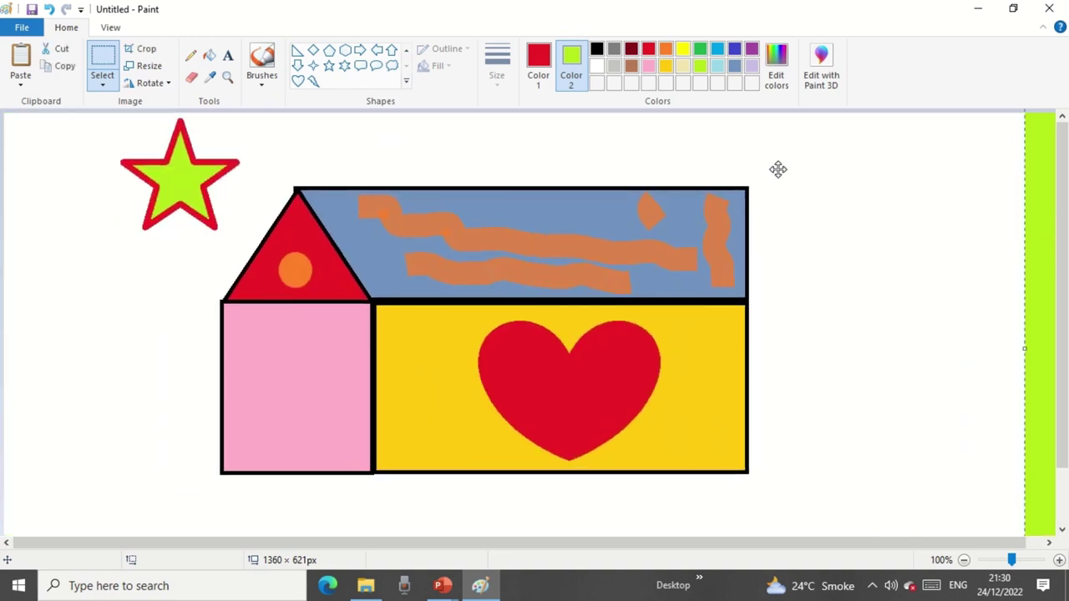
Add turquoise, gray, magenta and muted green to the custom colors in the Edit Colors dialog.
click(771, 79)
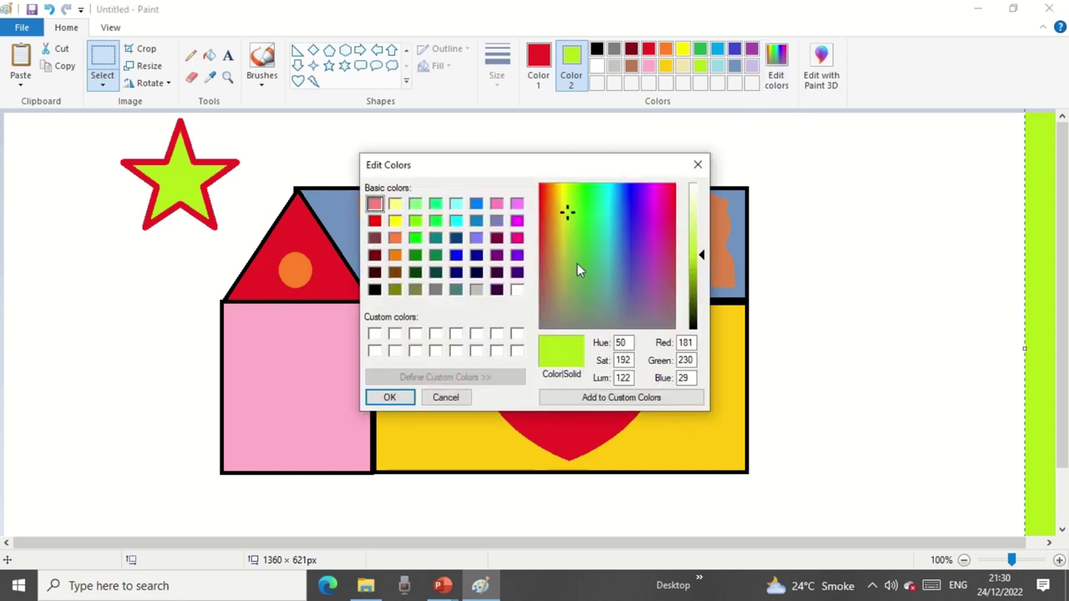
drag(599, 236, 606, 200)
click(609, 399)
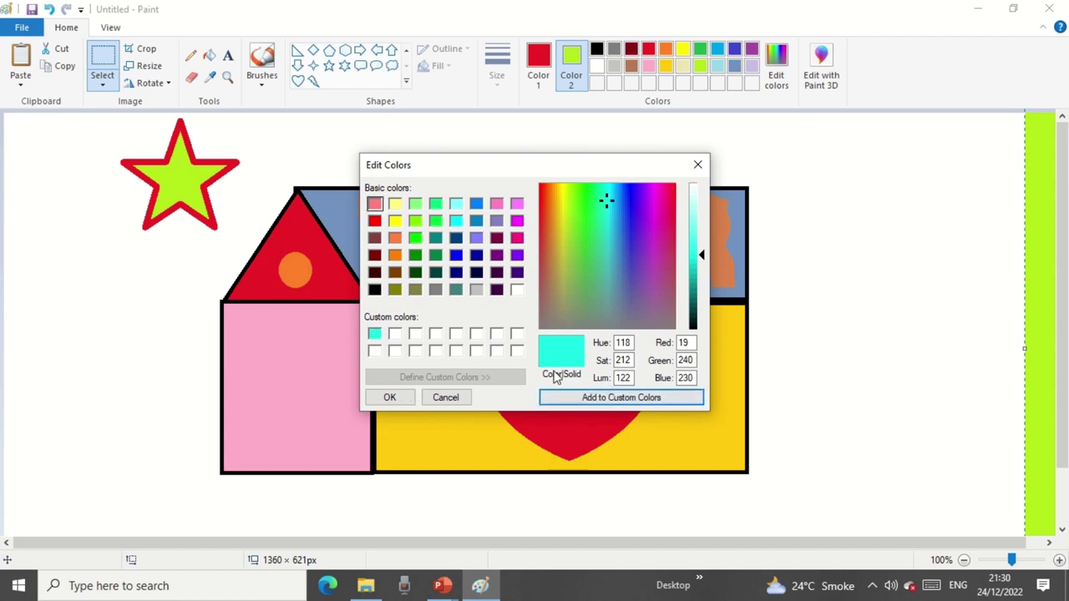
drag(609, 256, 653, 200)
click(619, 398)
click(623, 400)
drag(656, 247, 569, 290)
click(620, 398)
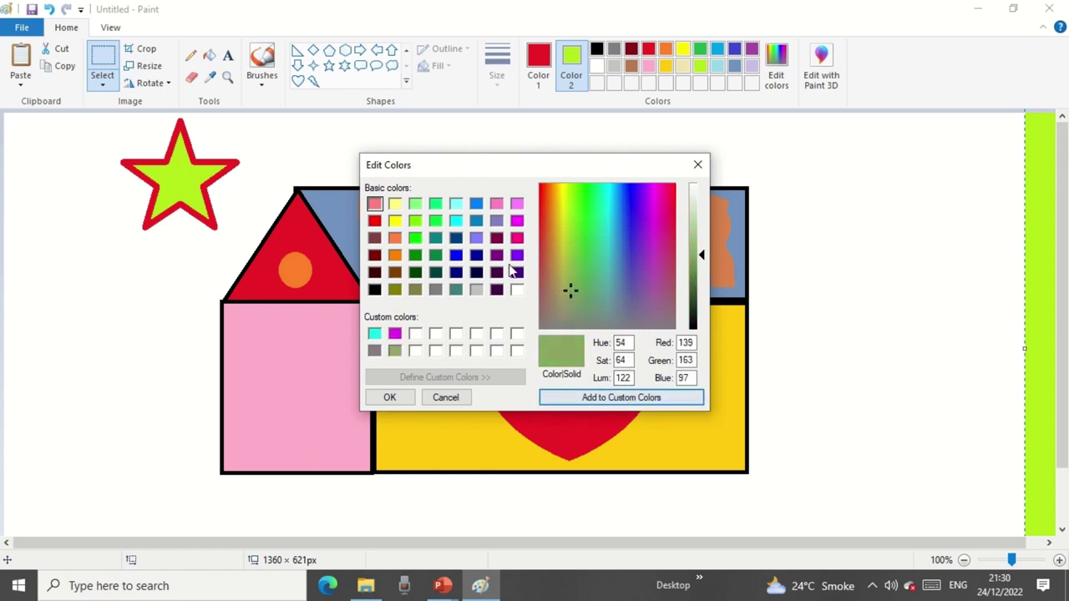
Add violet and bright green (142, 224, 31) to the custom colors, and apply the bright green as Color 2.
click(517, 256)
click(582, 397)
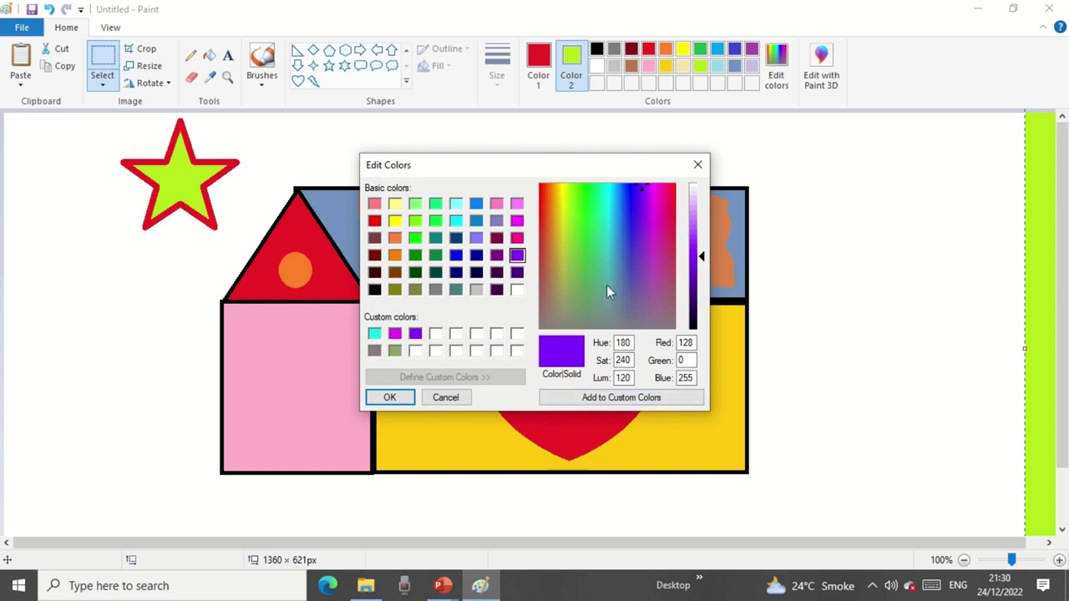
click(571, 220)
click(587, 397)
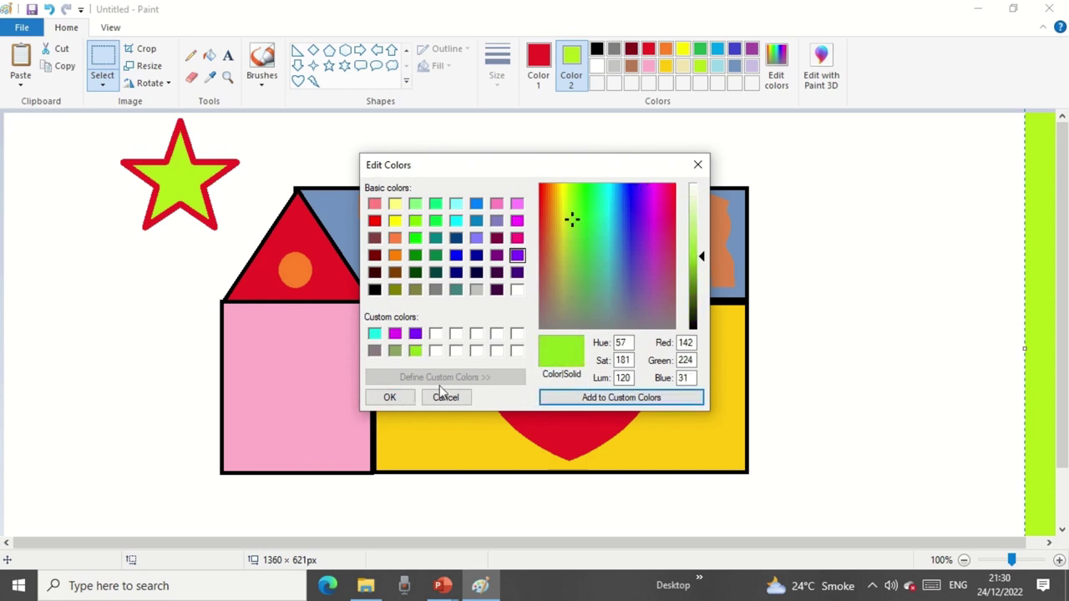
click(389, 398)
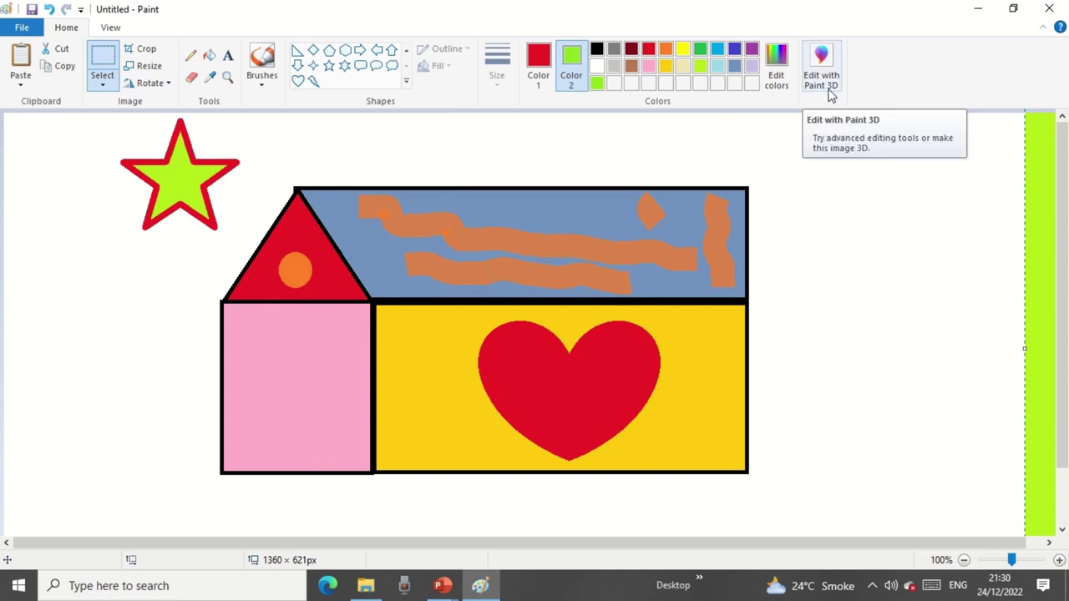
Magnify the drawing to 500% with the View zoom commands.
click(113, 32)
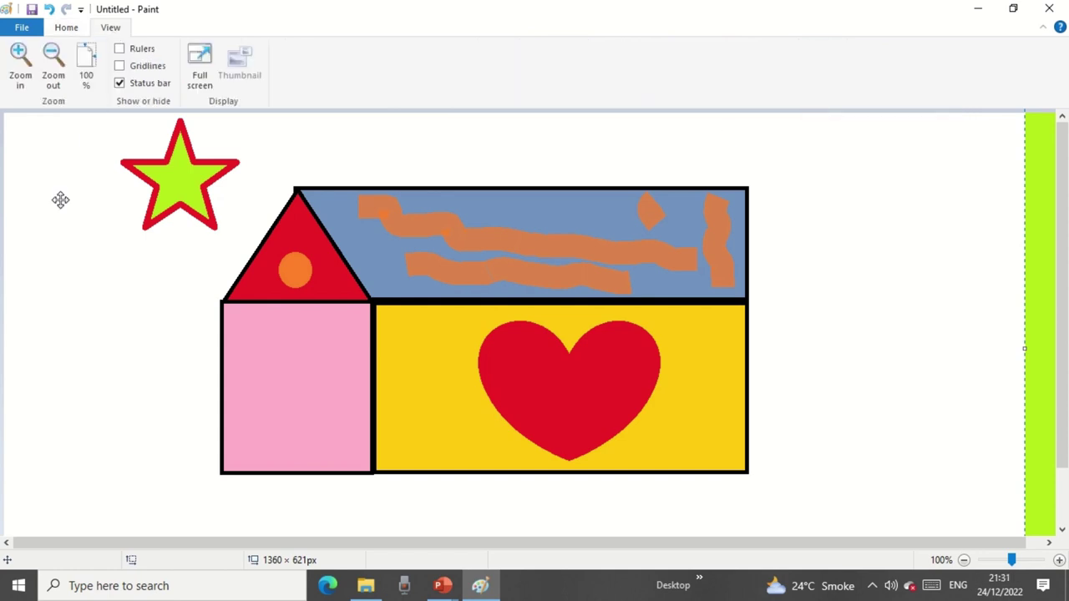
click(74, 30)
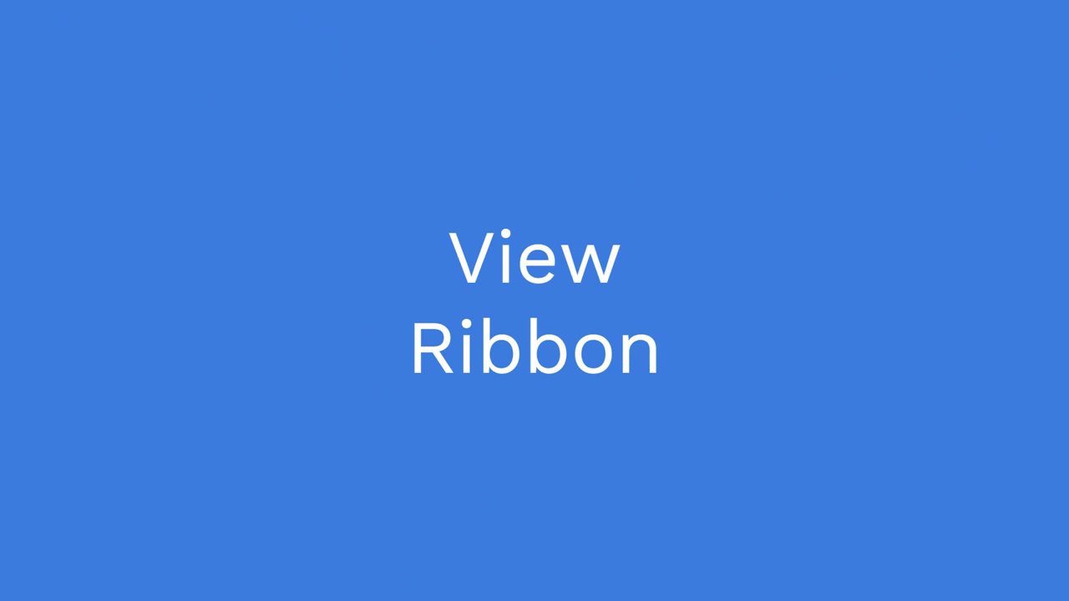
click(111, 28)
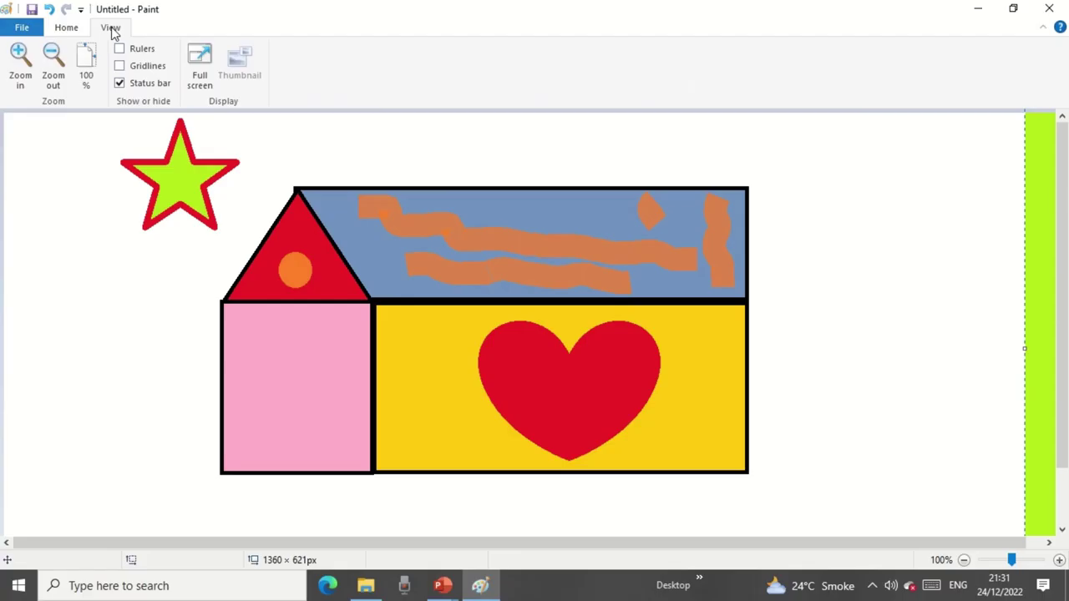
click(29, 87)
click(19, 80)
click(15, 77)
click(14, 76)
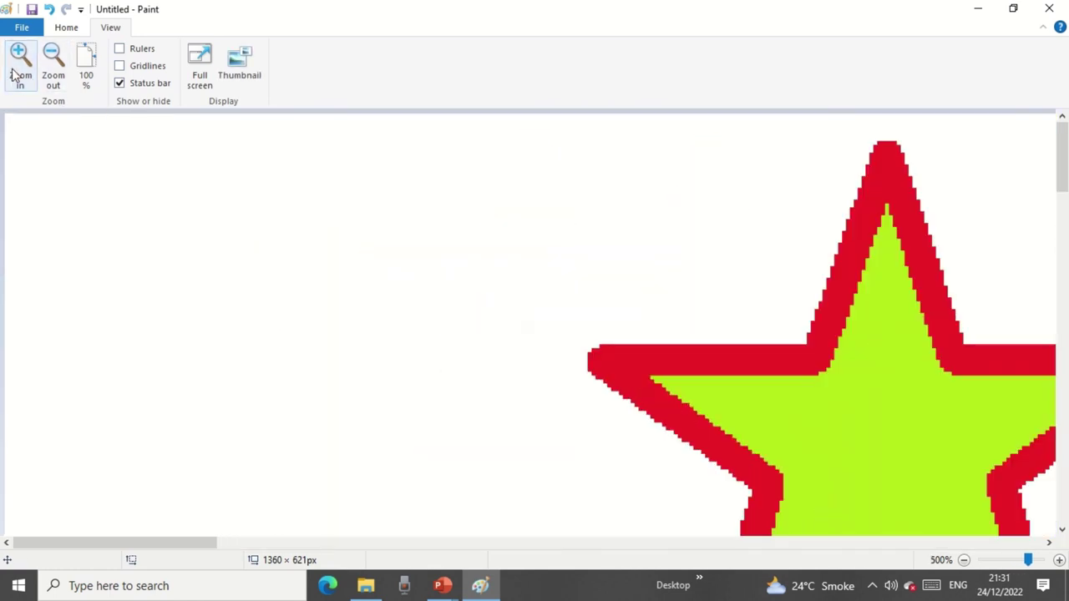
Zoom the drawing out to 50% so the whole canvas is in view.
click(52, 73)
click(52, 73)
click(52, 73)
click(53, 75)
click(52, 75)
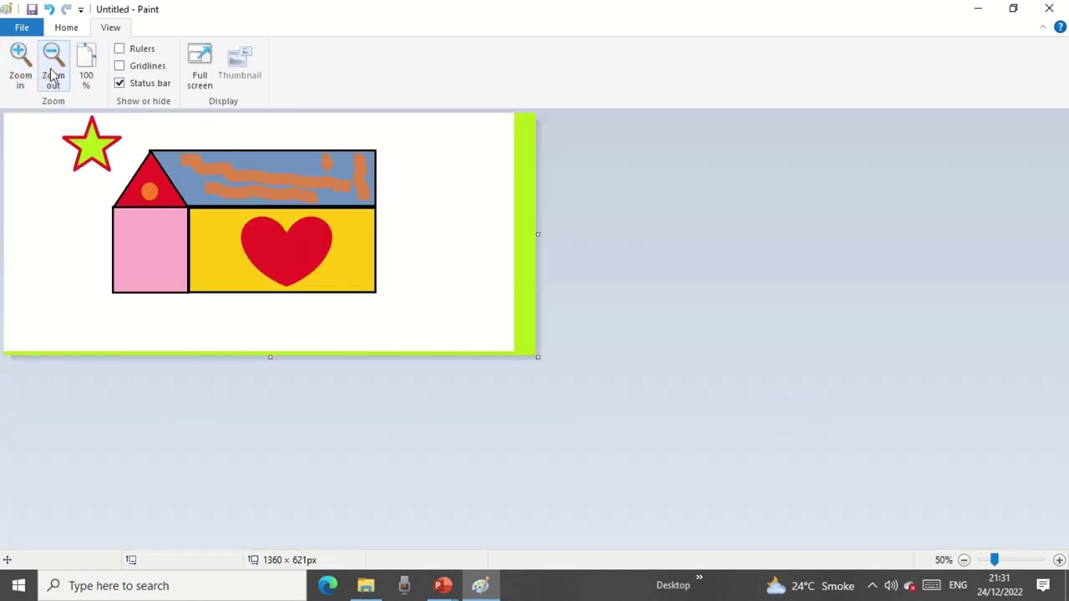
Try different zoom levels, including 50%, and set the drawing's zoom to 200%.
click(20, 74)
click(19, 74)
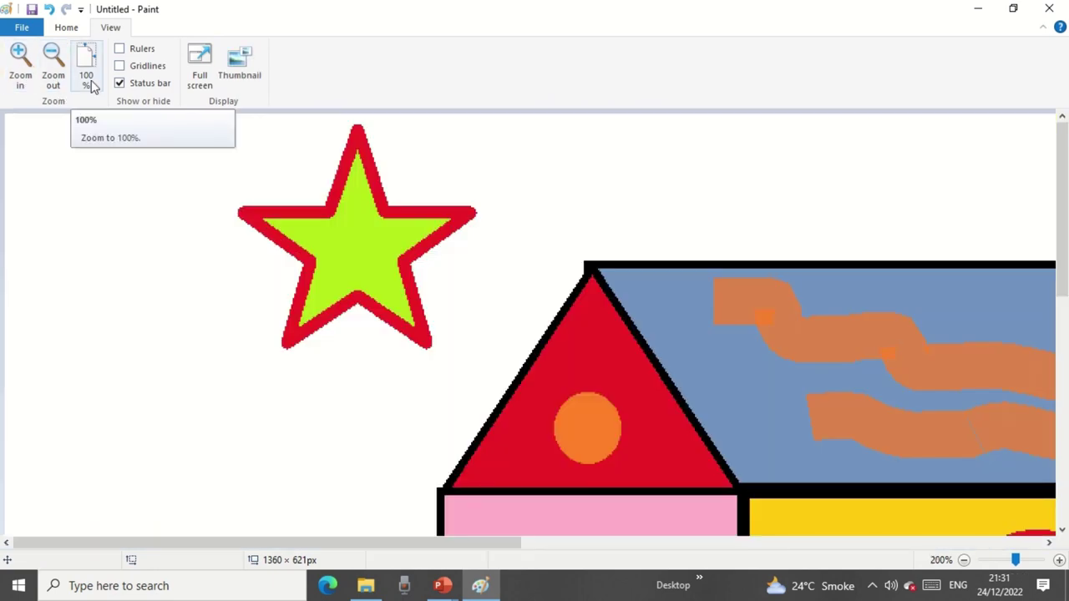
click(1011, 562)
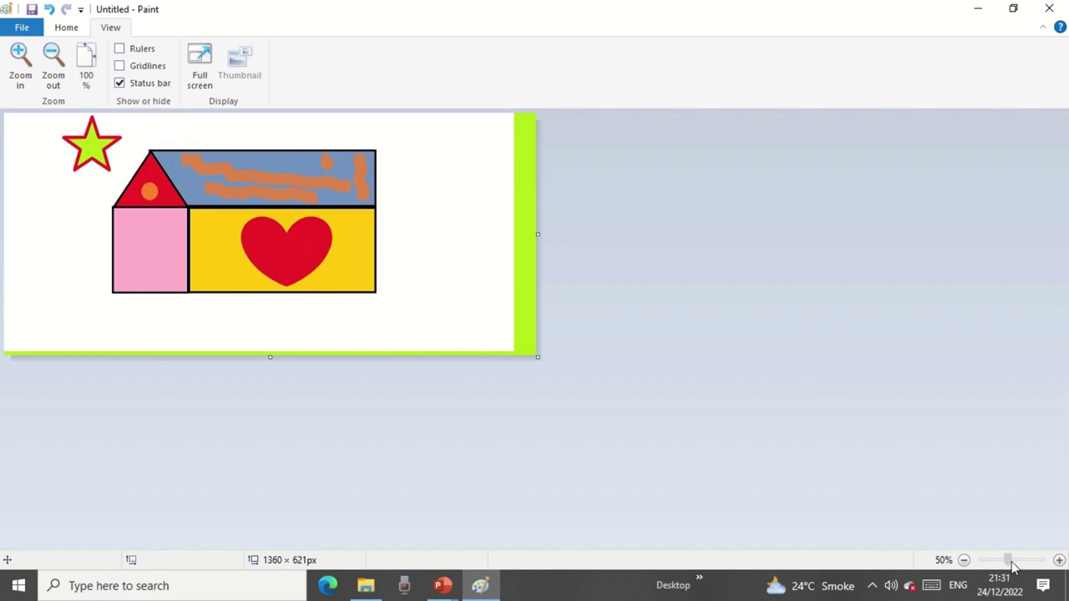
mouse_move(1011, 562)
mouse_down()
mouse_move(1035, 566)
mouse_move(1015, 564)
mouse_up()
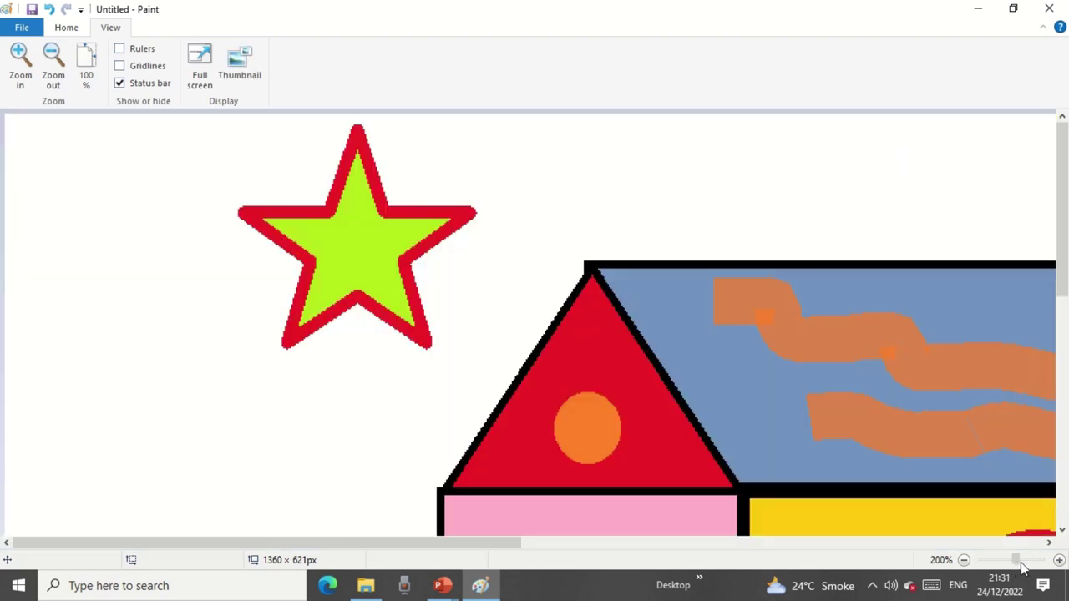
Show the rulers and gridlines around and over the drawing.
click(120, 50)
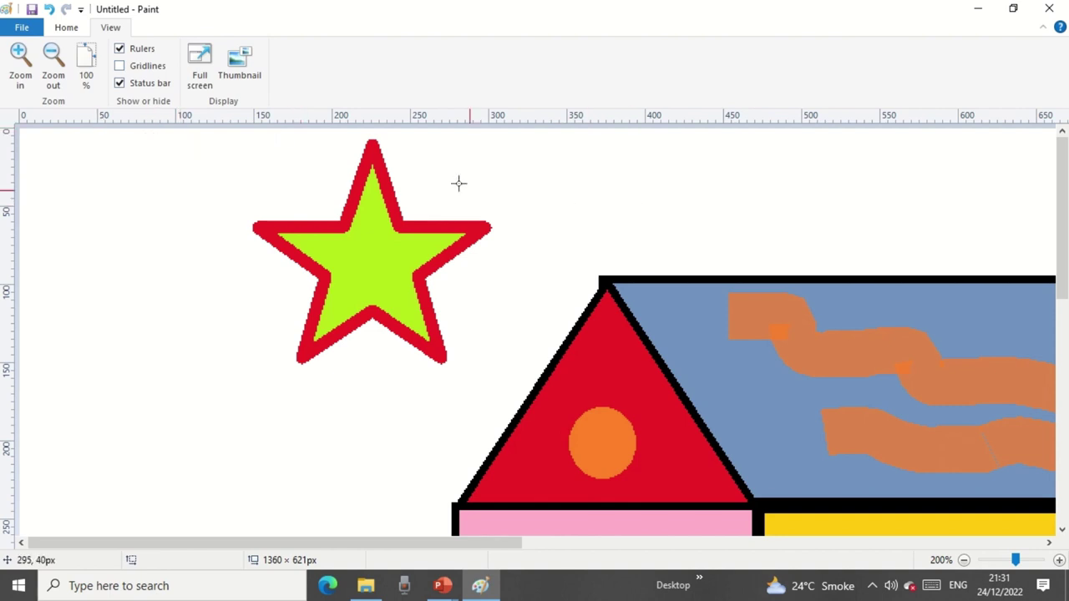
click(138, 72)
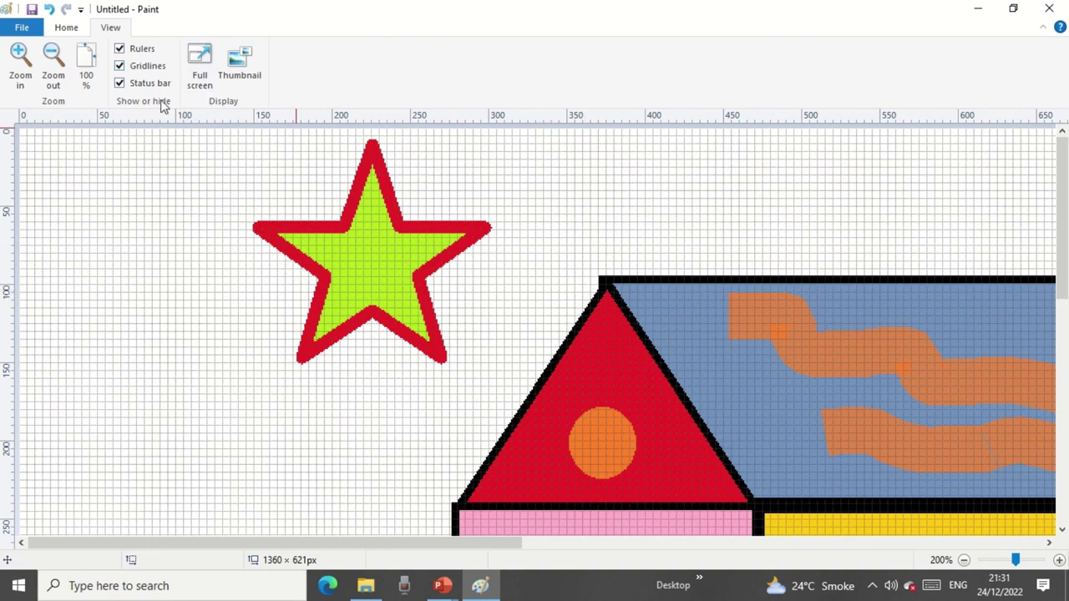
Hide and show the status bar repeatedly, leaving it shown.
click(152, 88)
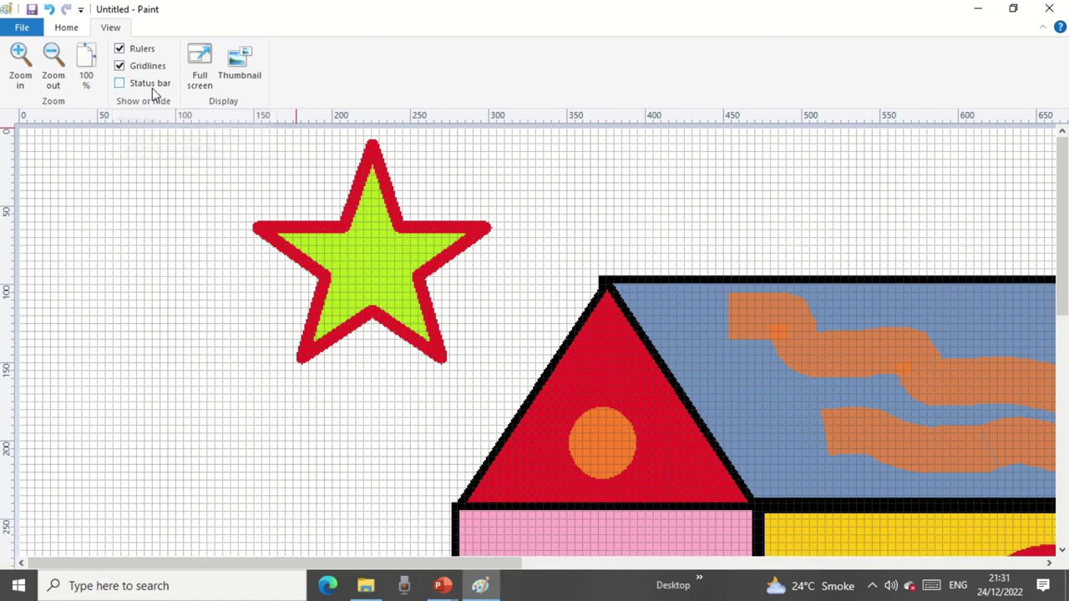
click(152, 88)
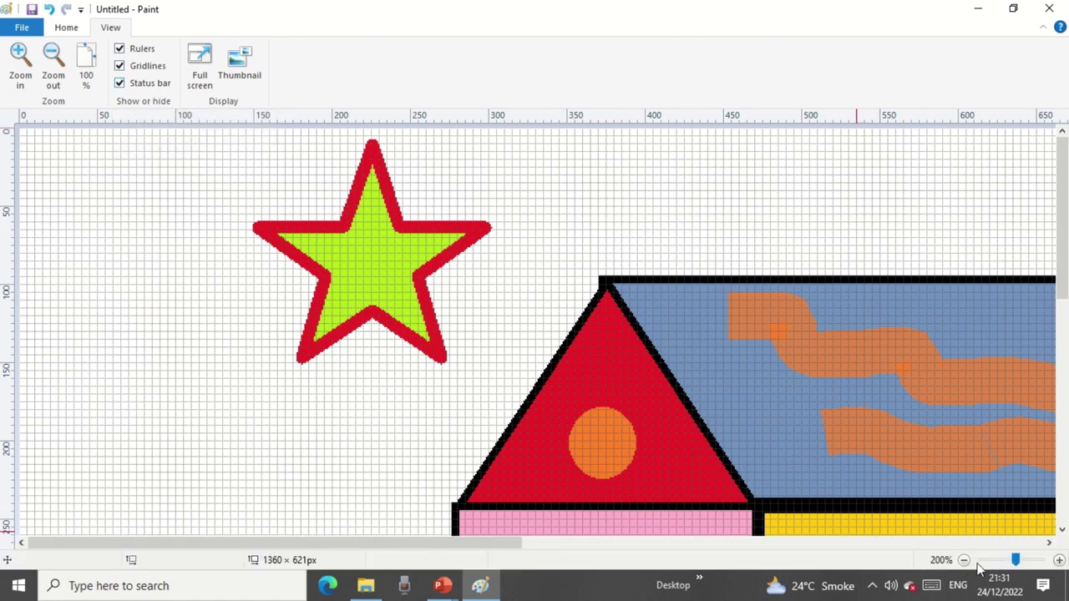
click(150, 86)
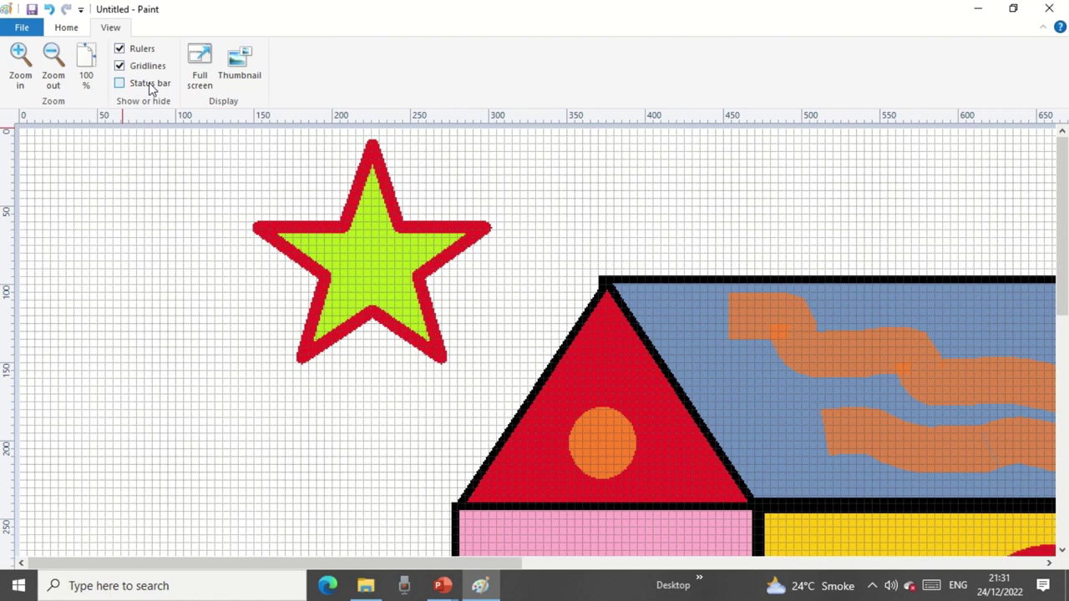
click(151, 86)
click(151, 86)
click(150, 86)
click(150, 86)
click(150, 86)
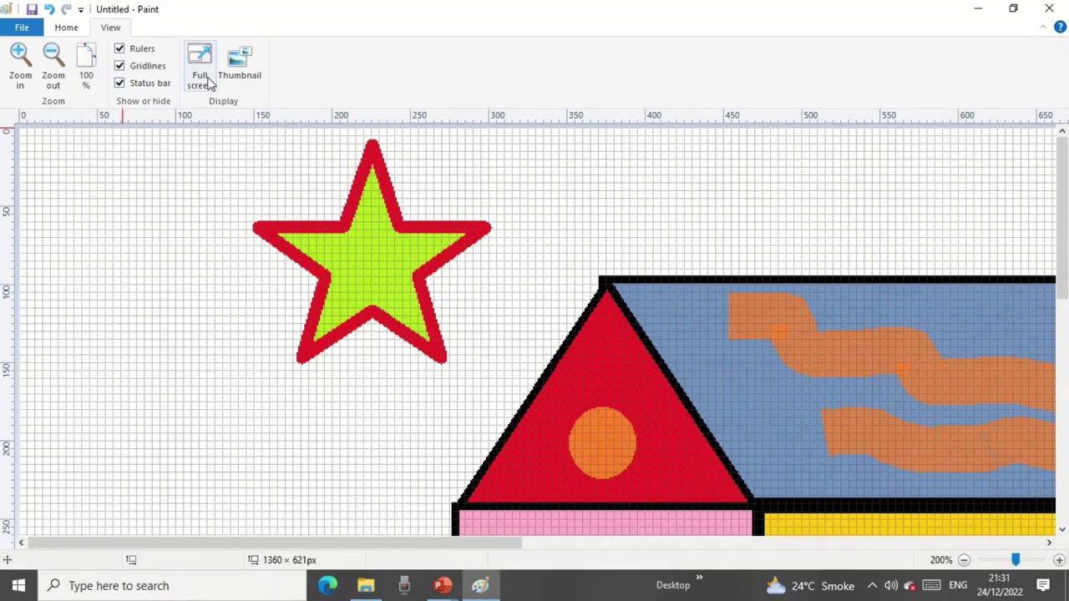
View the drawing in full screen.
click(209, 81)
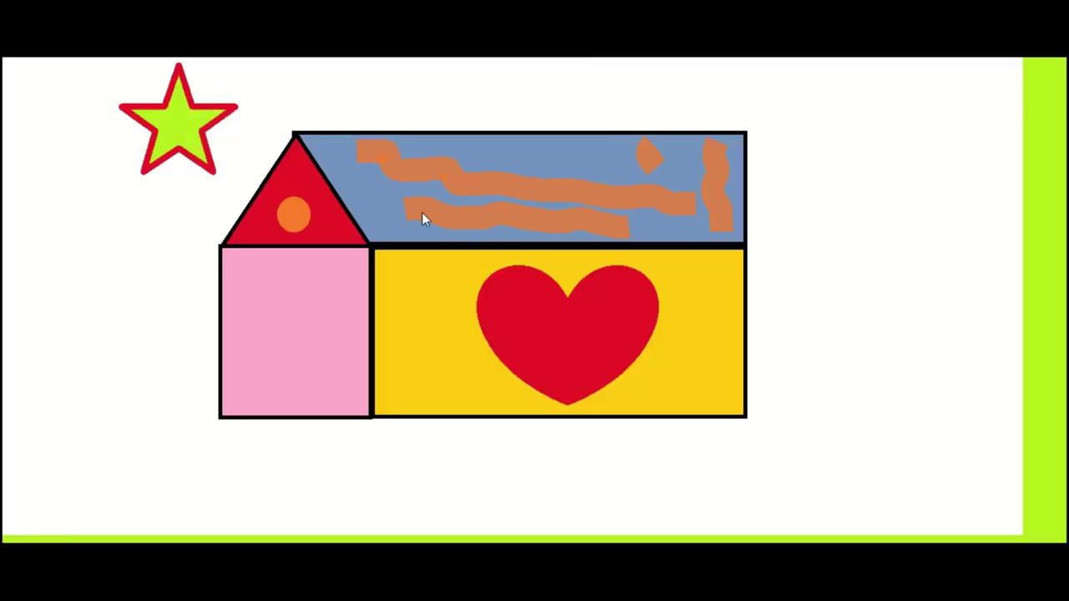
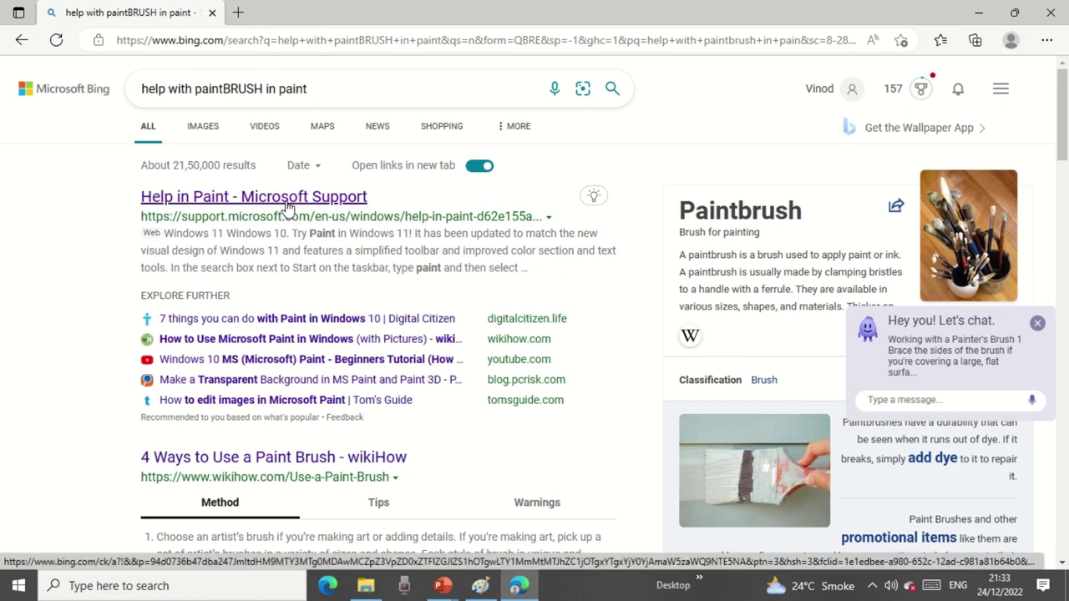
Open the Help in Paint support page from the search results, look through it and close both browser pages.
click(286, 201)
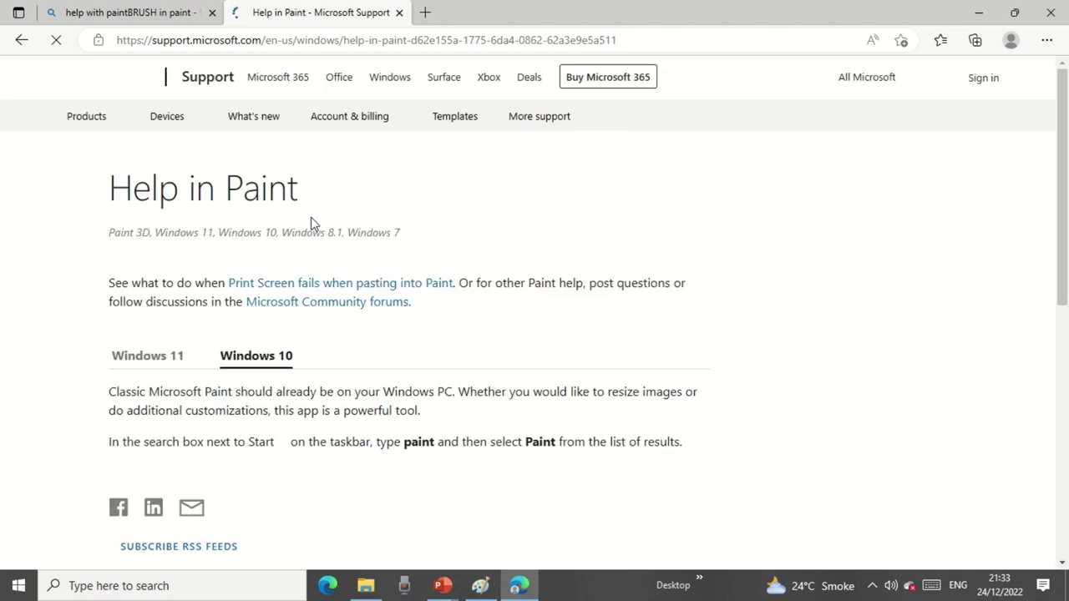
scroll(433, 347, down, 2)
scroll(258, 291, down, 5)
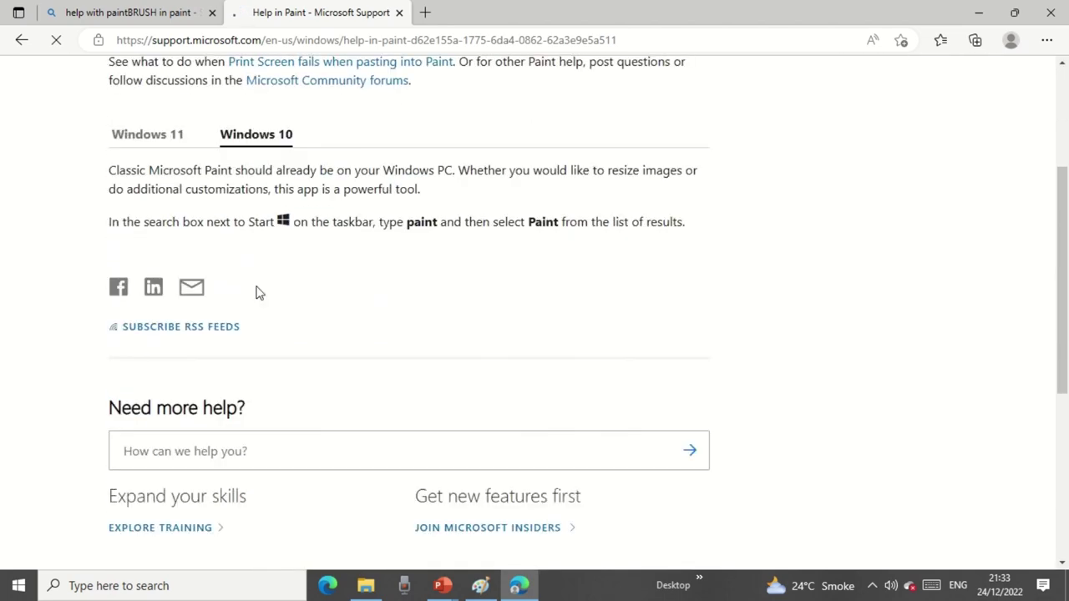
scroll(397, 302, up, 3)
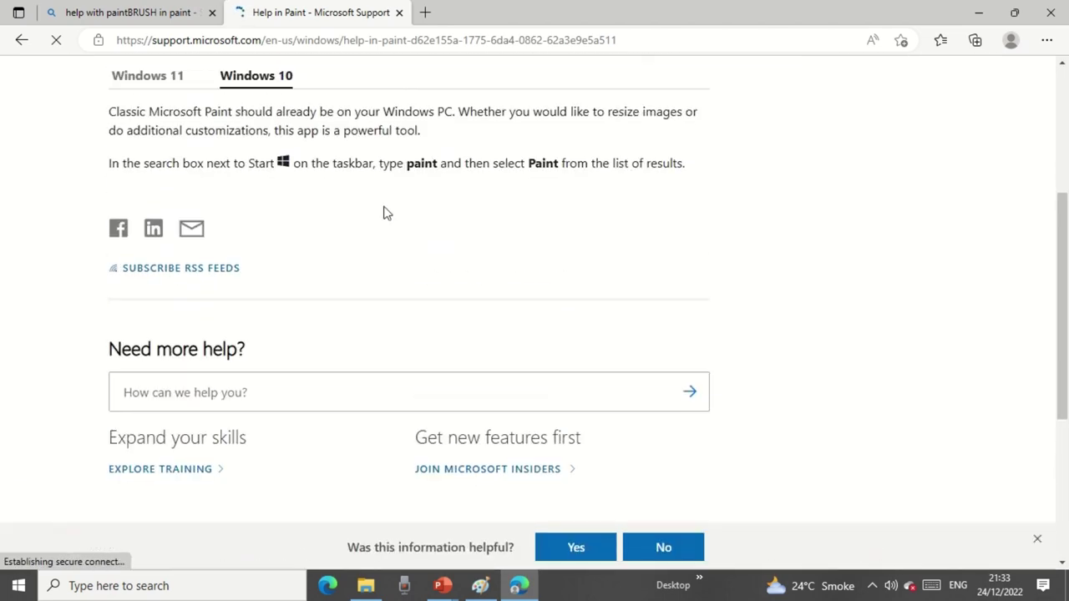
click(399, 13)
click(211, 12)
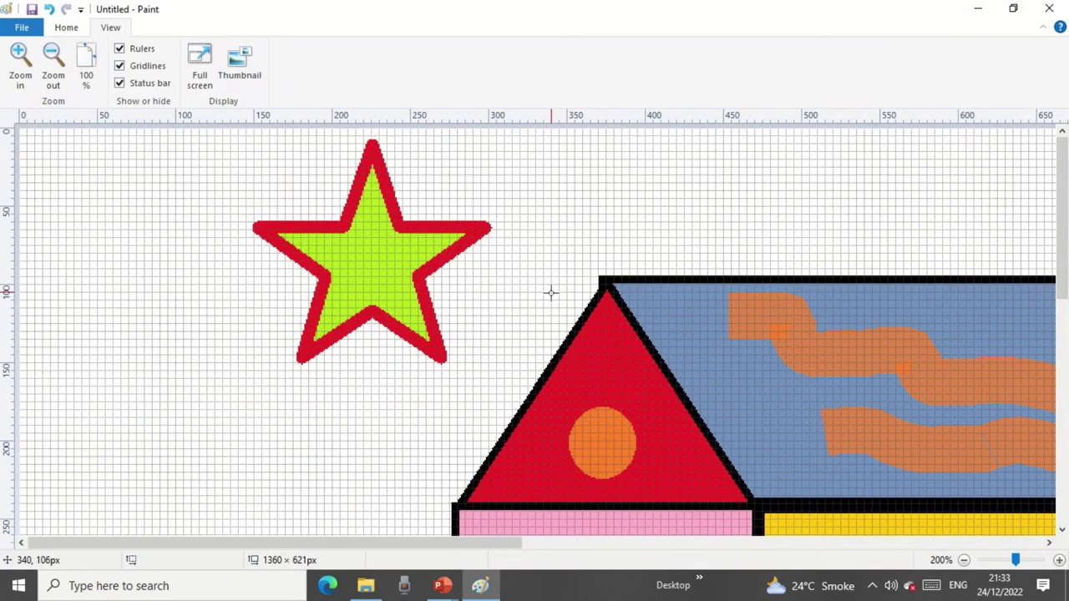
Draw a pentagon about 206 × 206 px in the blank area beside the house, with red outline and green fill.
scroll(550, 292, down, 2)
scroll(415, 293, up, 1)
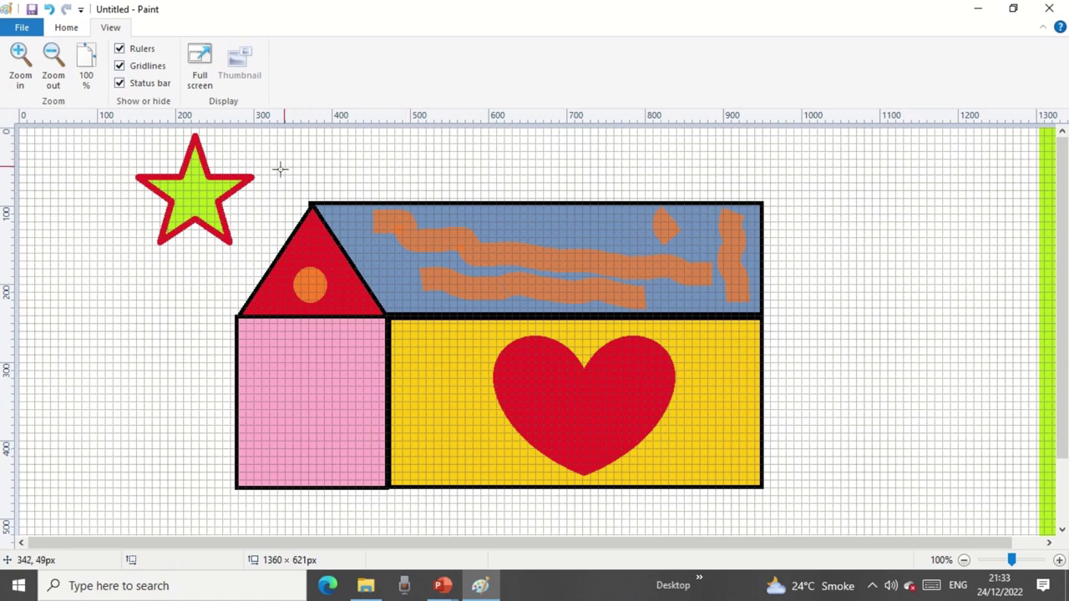
click(67, 28)
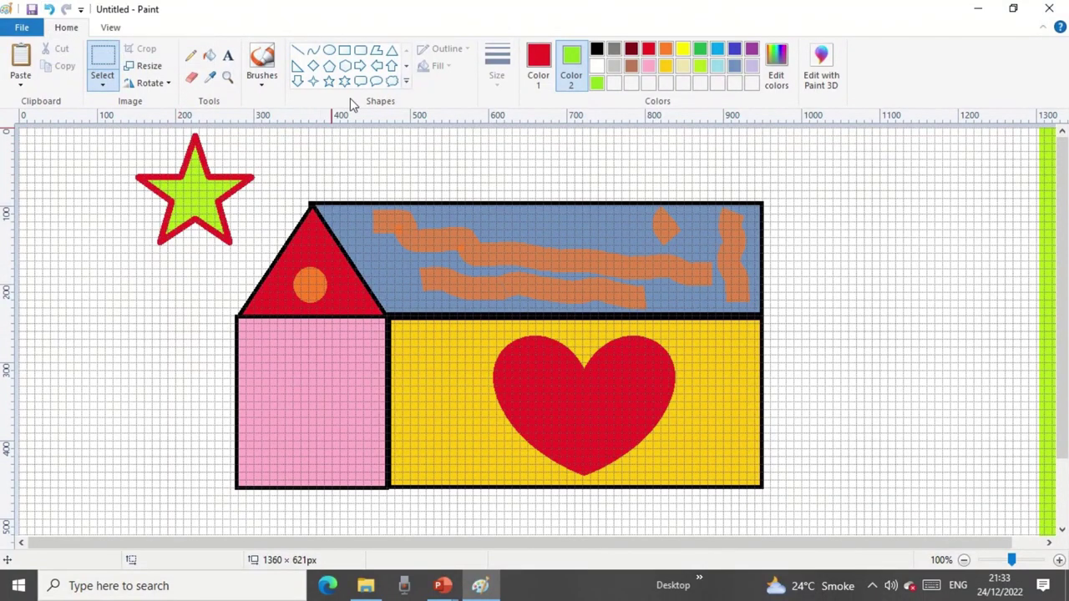
click(329, 66)
drag(891, 237, 1051, 397)
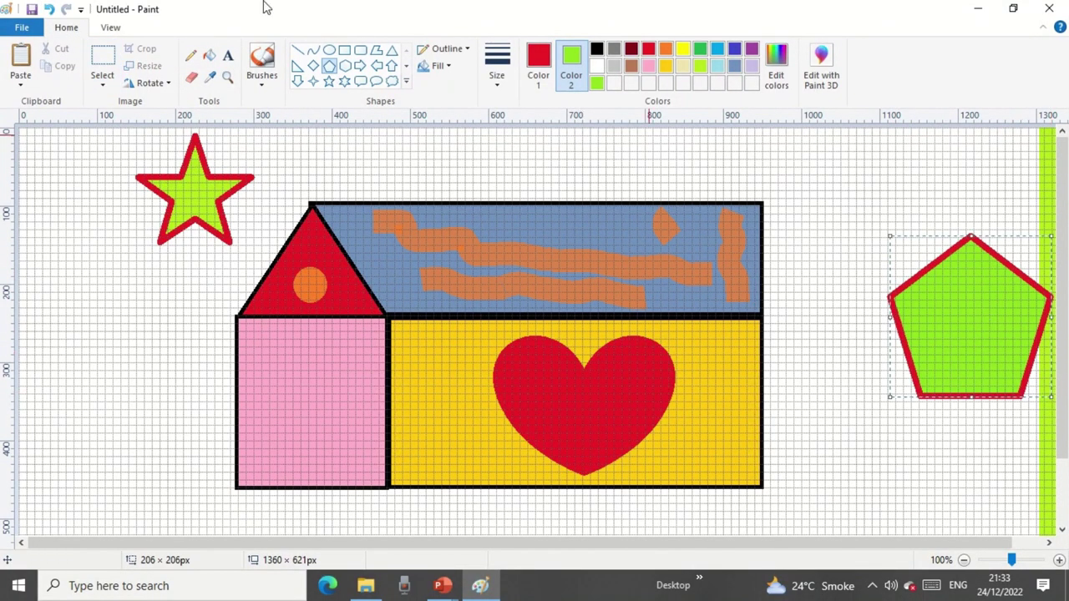
Undo and redo the pentagon, and view the customization options of the Quick Access Toolbar.
click(50, 10)
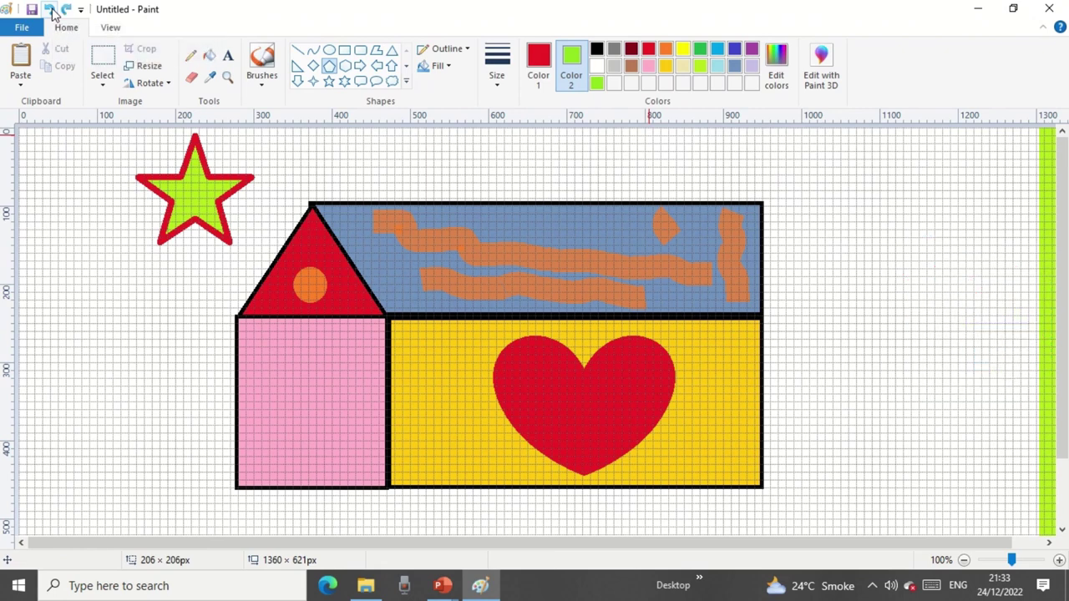
click(67, 10)
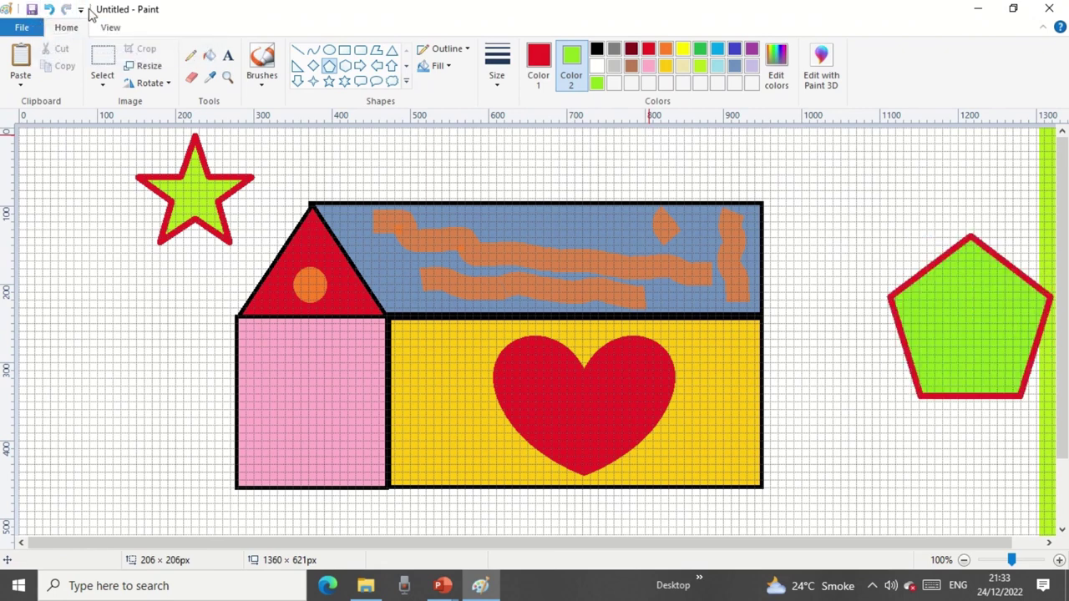
click(81, 10)
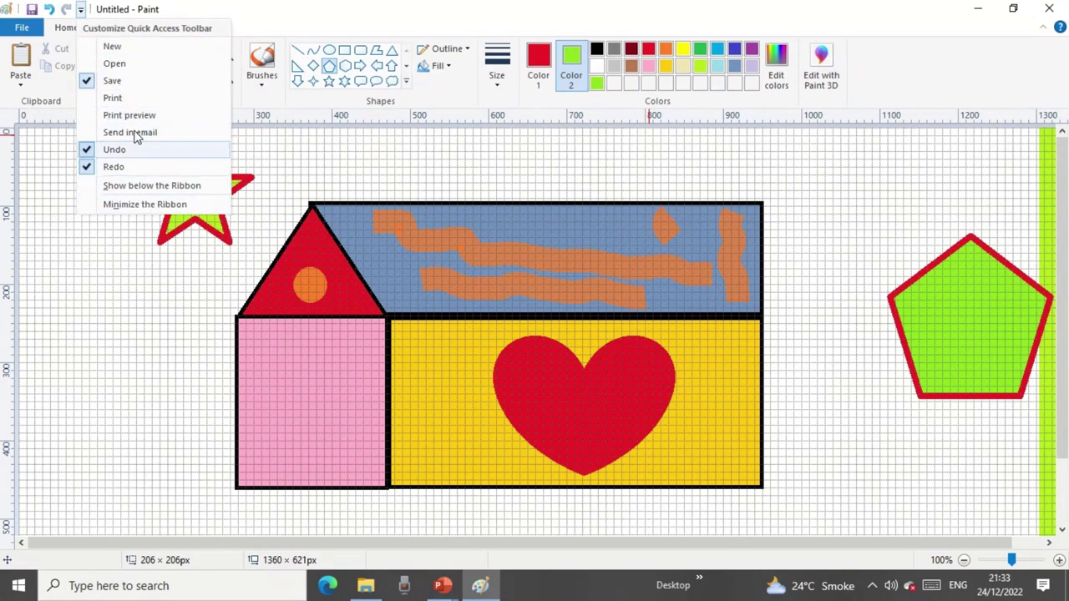
click(167, 292)
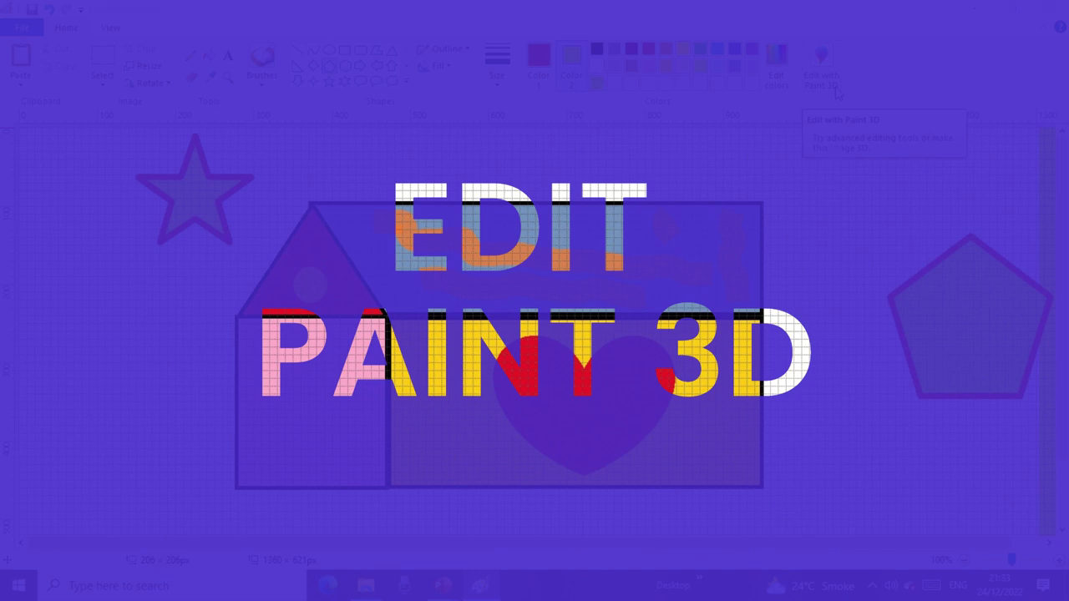
Open the drawing for editing in Paint 3D without saving the changes in Paint.
click(837, 93)
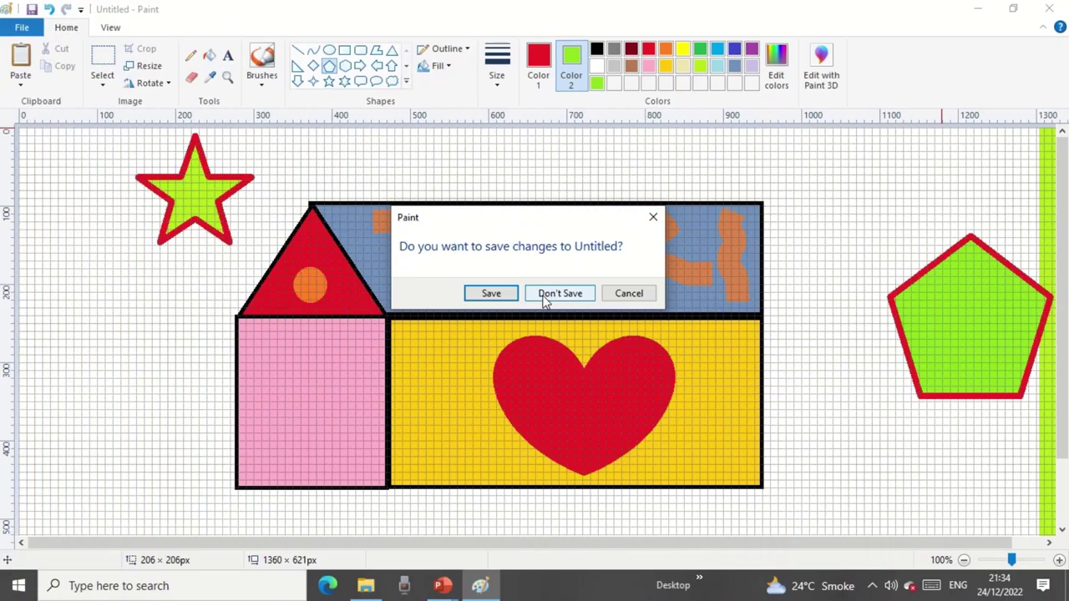
click(546, 297)
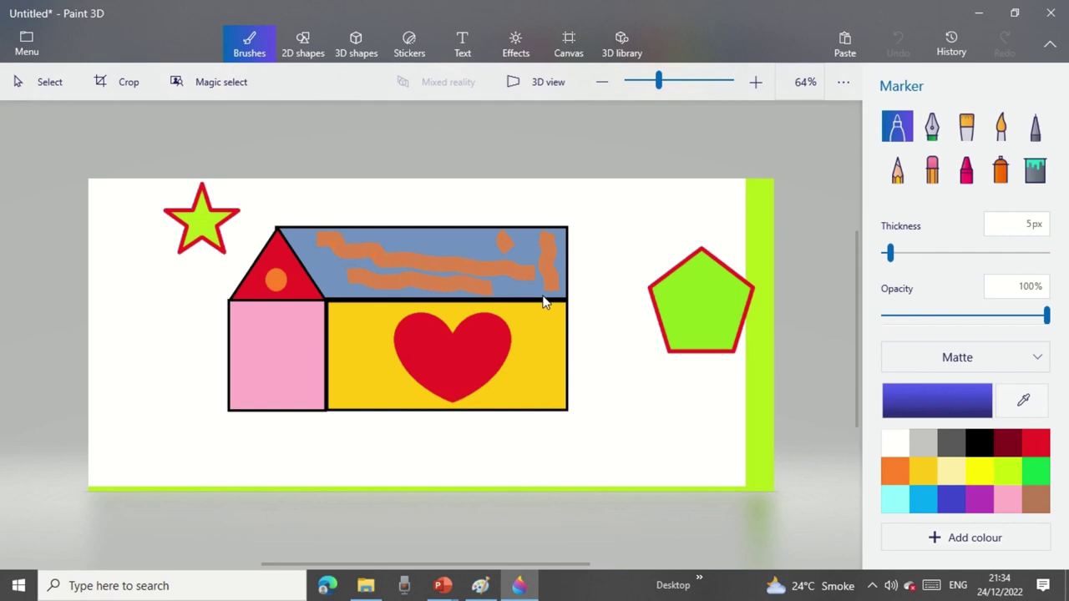
Insert the Alligator model from the 3D library's Animals collection and move it below the house and the pentagon.
click(621, 53)
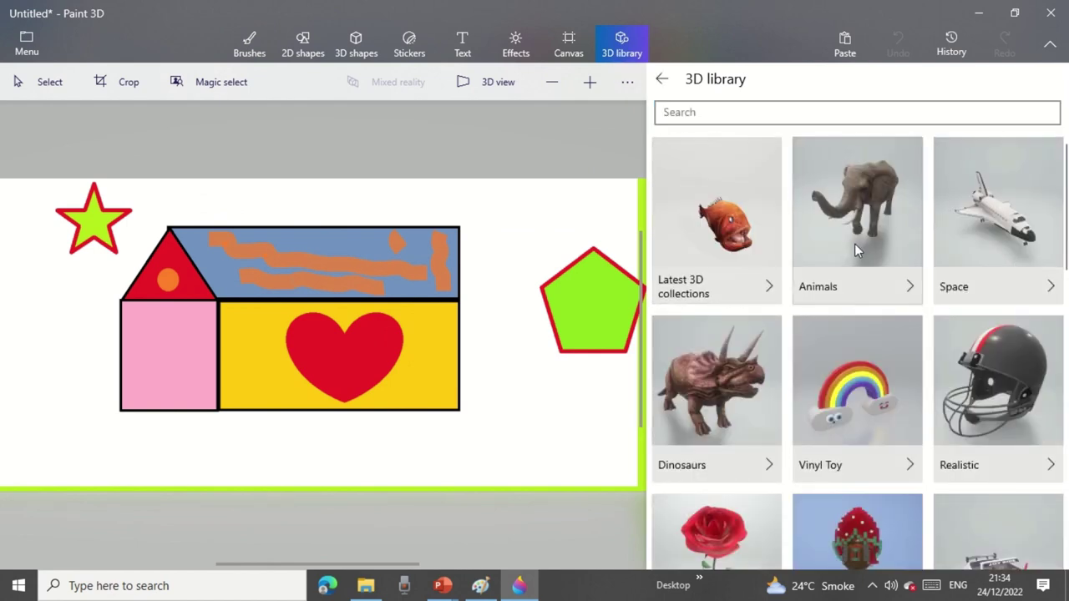
click(854, 243)
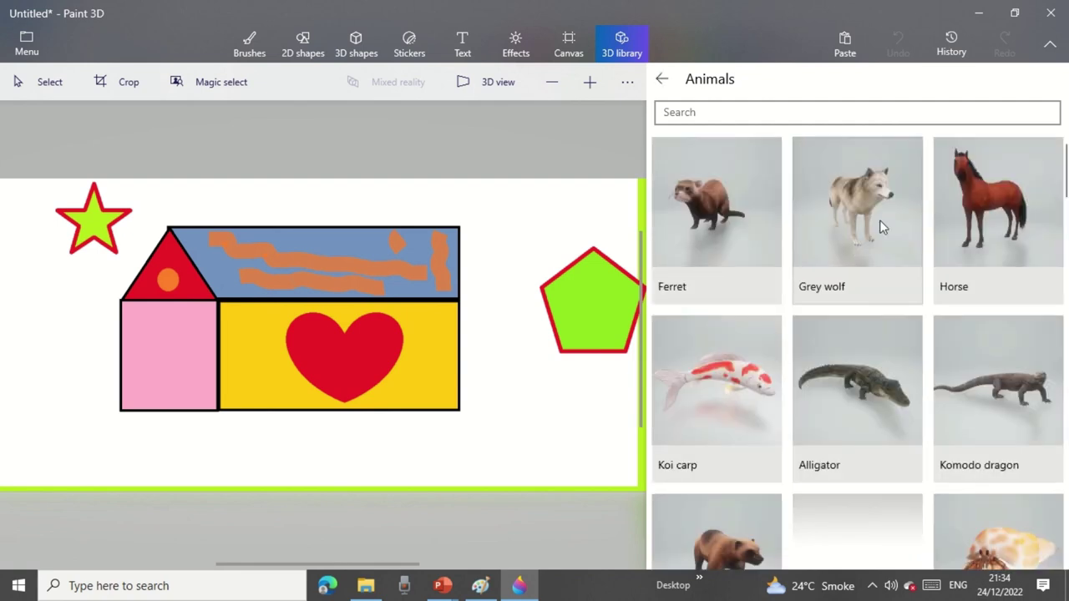
click(885, 384)
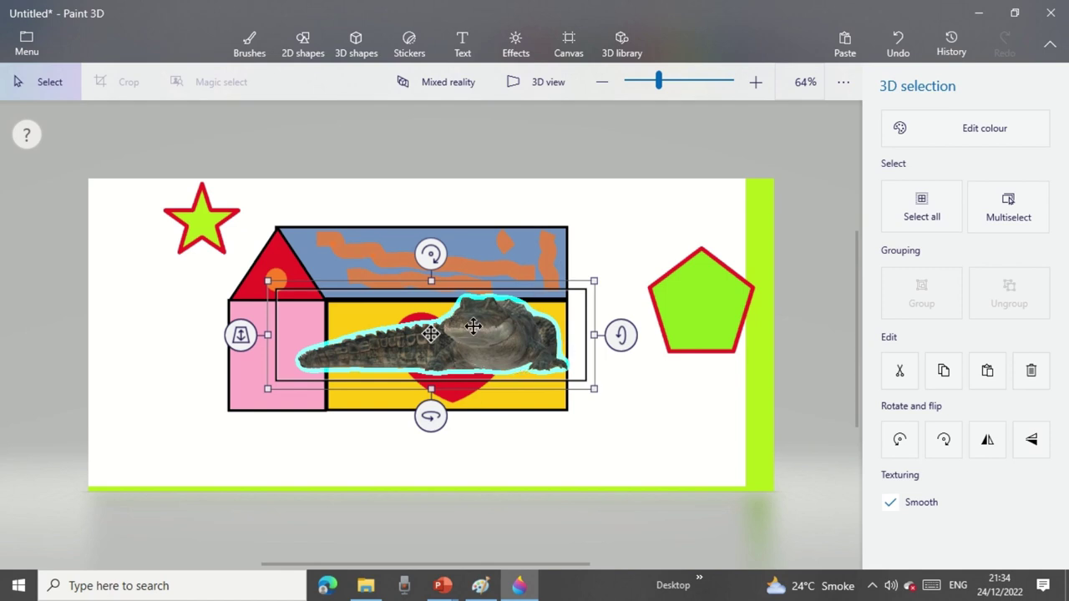
drag(473, 328, 679, 459)
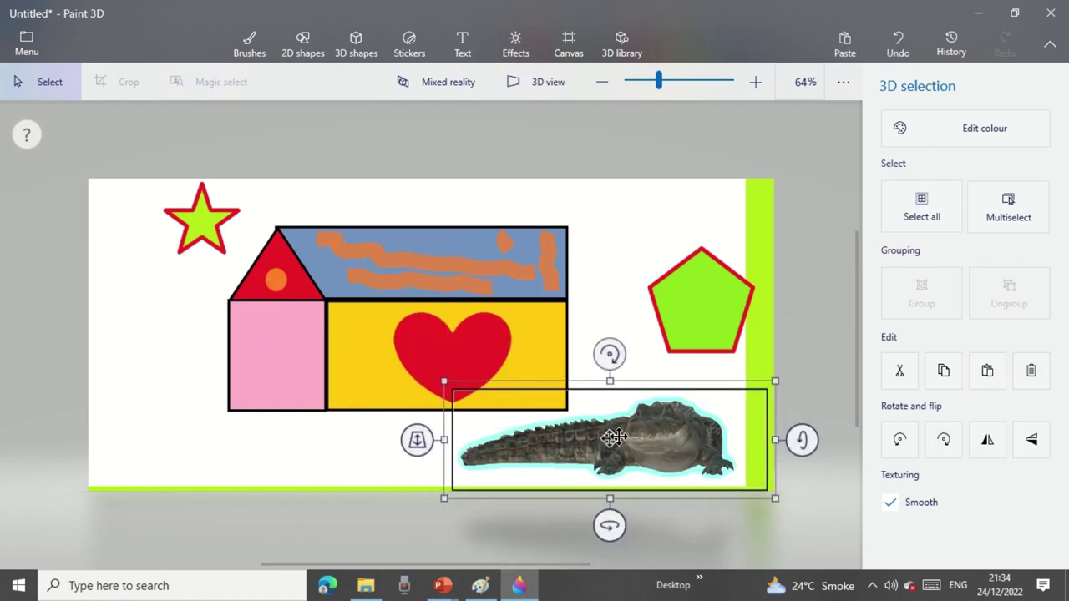
drag(618, 436, 612, 440)
Adjust the alligator's depth and position, and tilt it so that its back is seen from above.
mouse_move(611, 356)
mouse_down()
mouse_move(610, 382)
mouse_move(575, 365)
mouse_move(685, 425)
mouse_move(618, 334)
mouse_move(611, 347)
mouse_up()
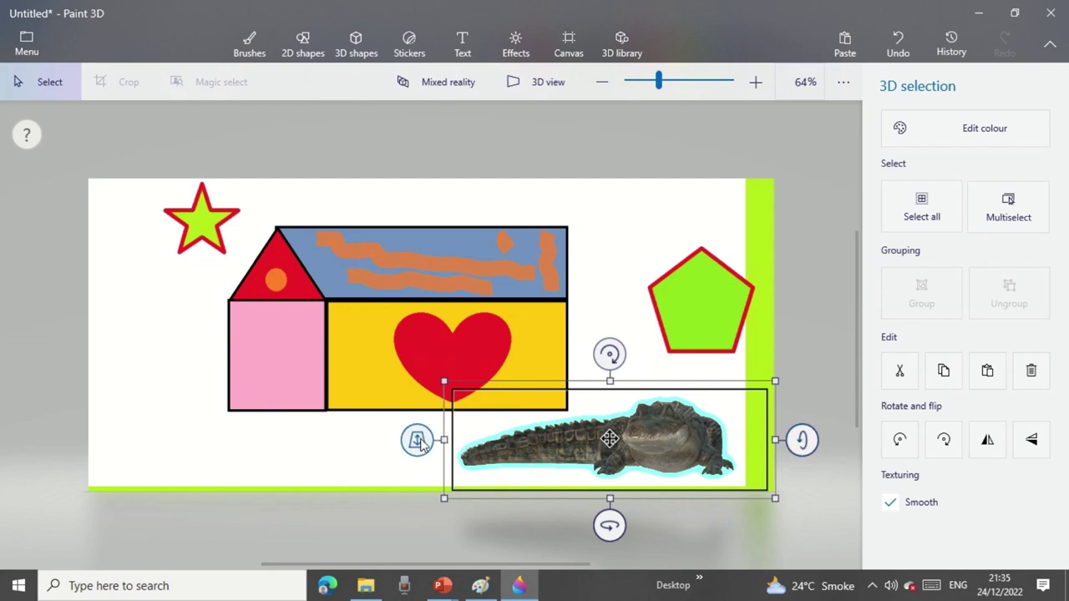
mouse_move(417, 440)
mouse_down()
mouse_move(415, 510)
mouse_move(418, 445)
mouse_up()
drag(671, 443, 656, 431)
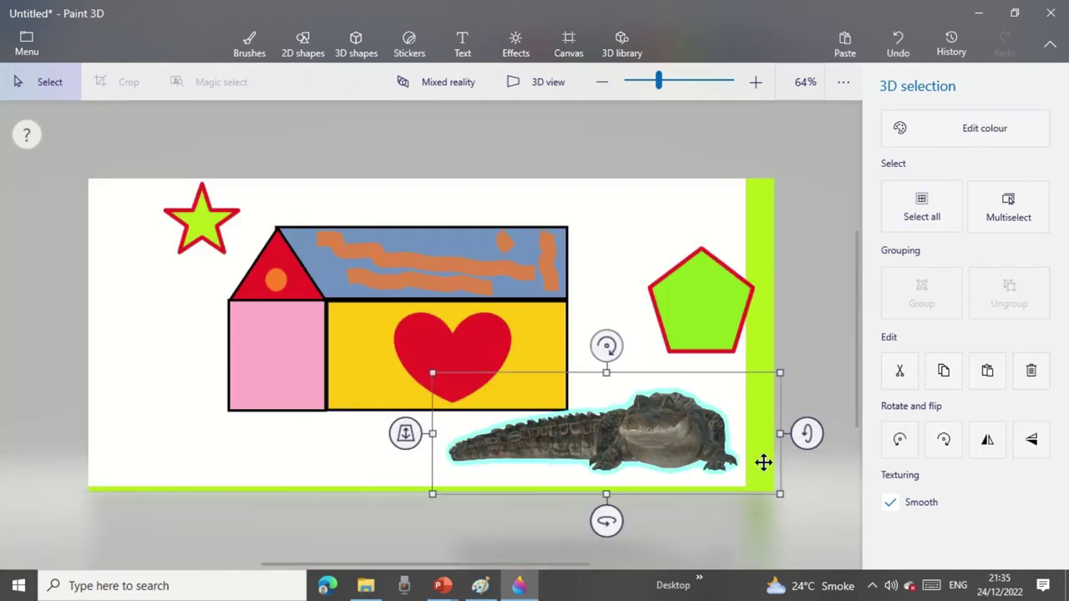
drag(806, 434, 807, 460)
mouse_move(679, 442)
mouse_down()
mouse_move(669, 409)
mouse_move(685, 422)
mouse_up()
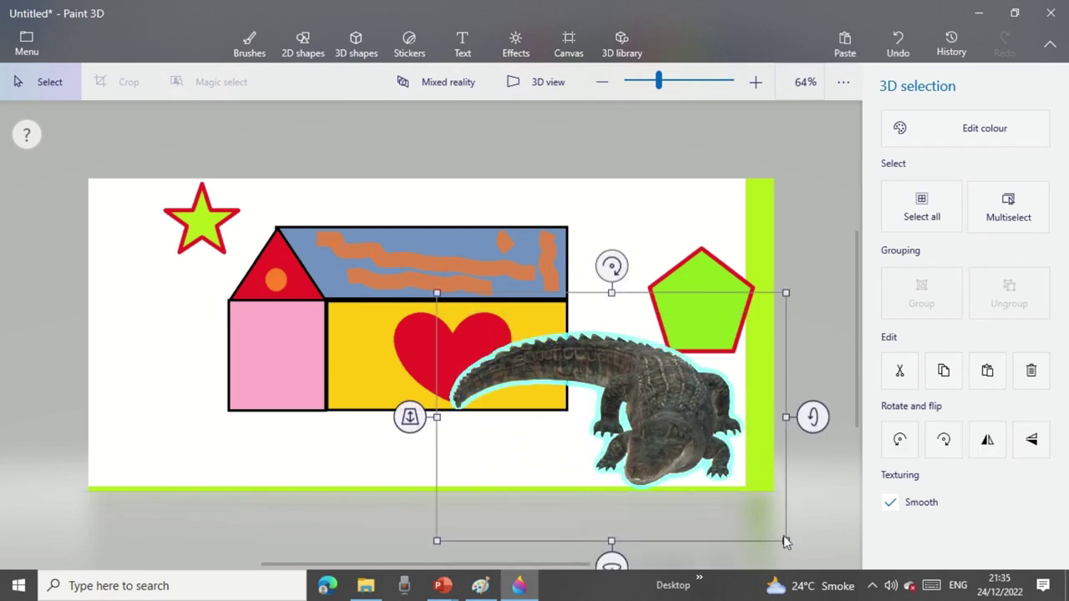
Shrink the alligator, place it just below the pentagon and deselect it.
drag(786, 542, 668, 501)
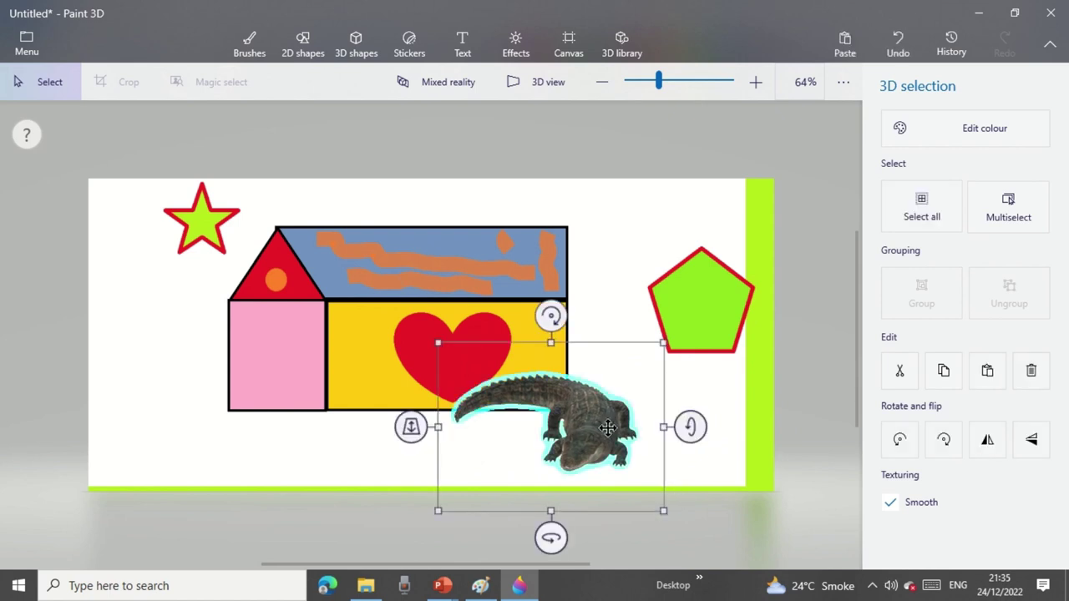
drag(609, 426, 706, 428)
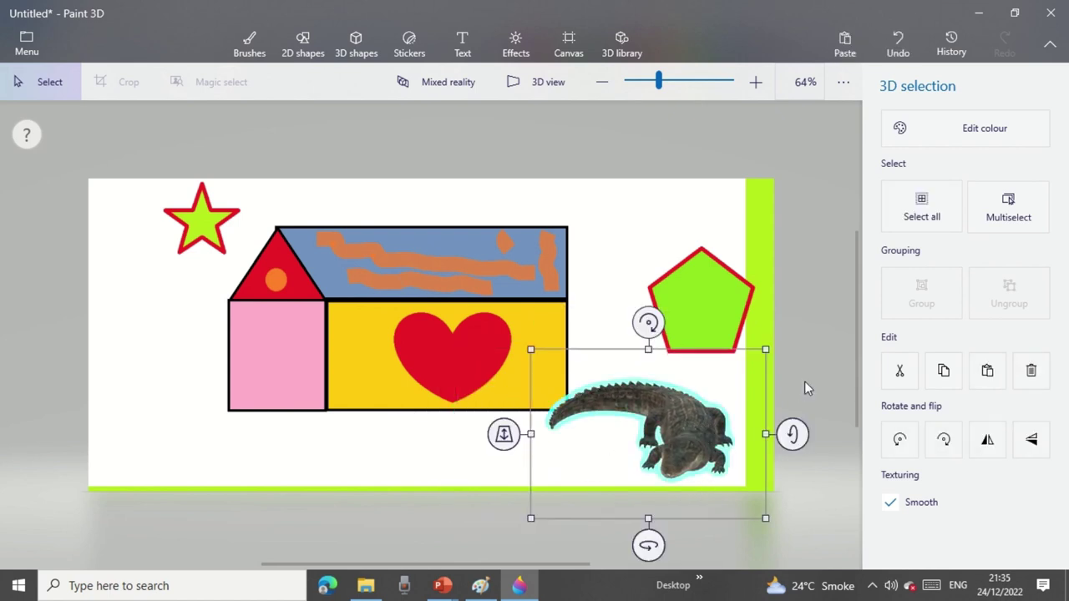
click(802, 254)
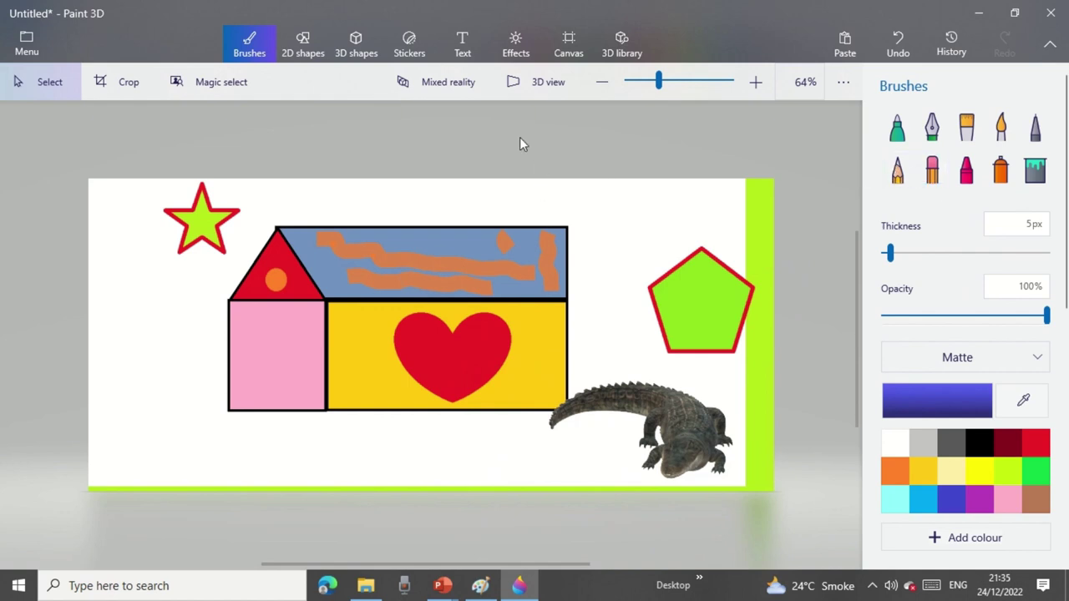
Add a matte blue 3D curved cylinder and place it between the end of the blue roof and the pentagon.
click(357, 55)
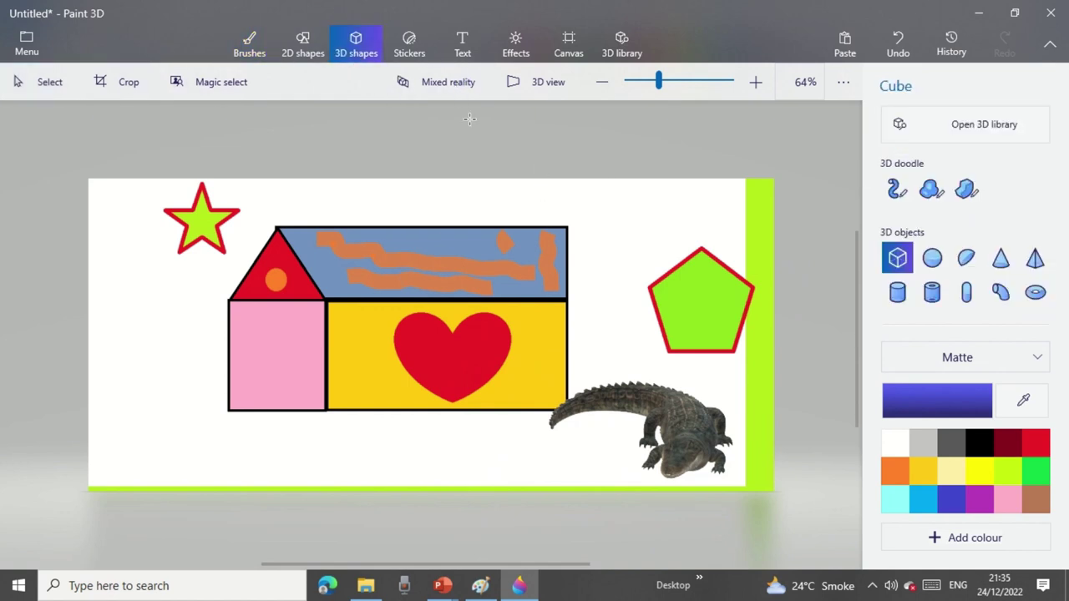
click(1001, 294)
drag(301, 377, 174, 475)
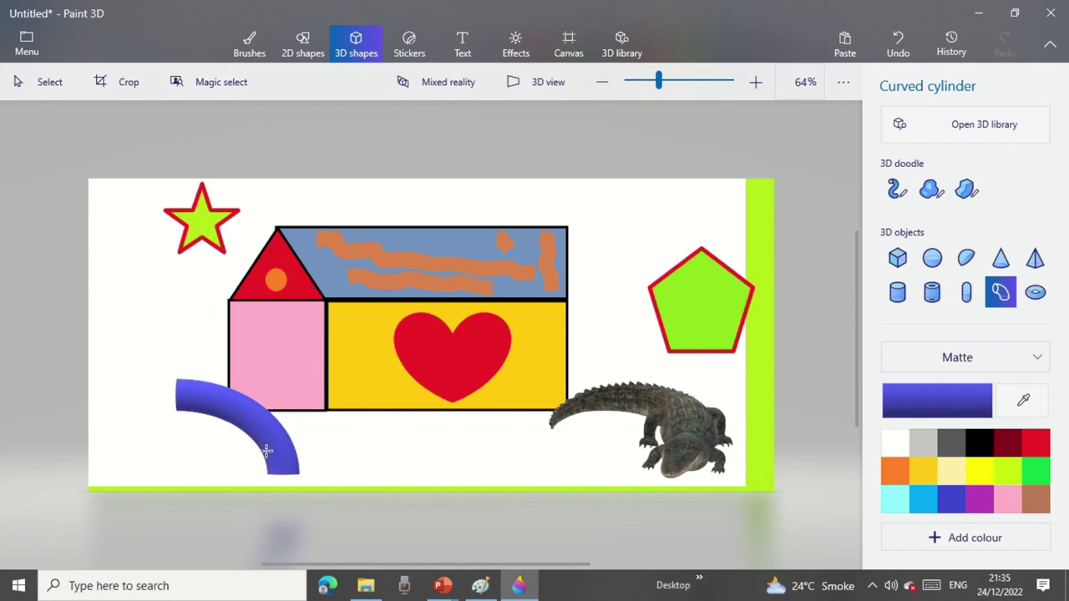
drag(279, 444, 658, 288)
click(746, 212)
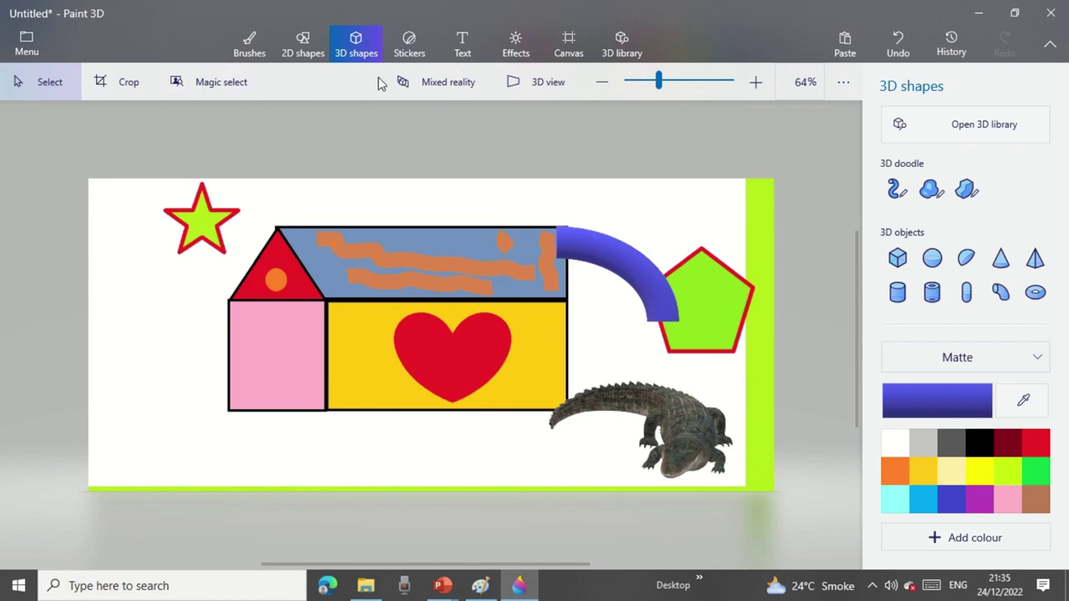
Apply the Nether (Minecraft) filter effect to the scene and rotate the light direction to darken the drawing.
click(518, 51)
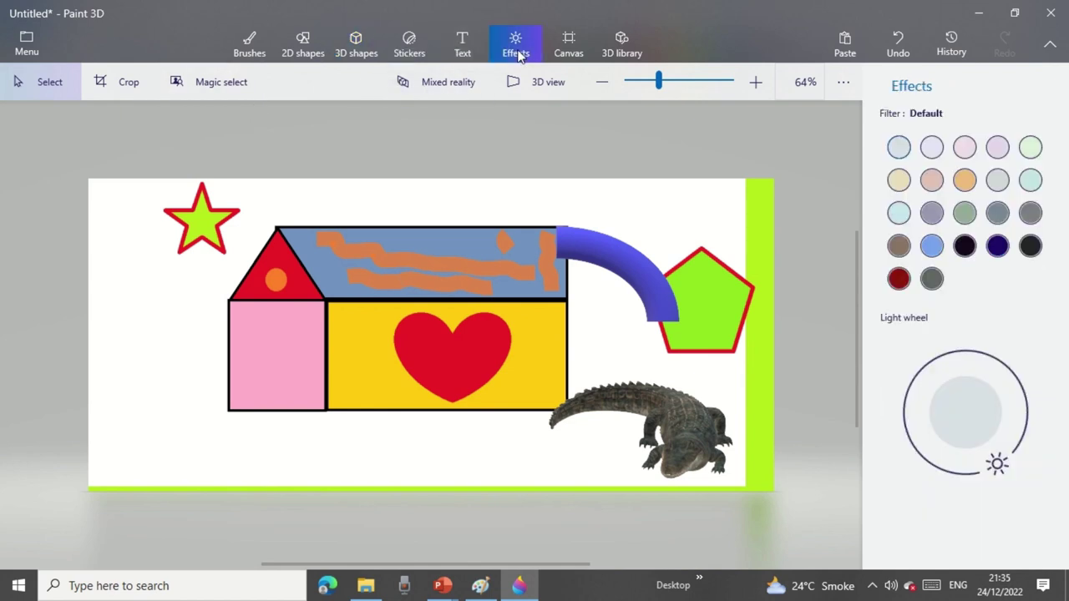
drag(994, 477, 964, 470)
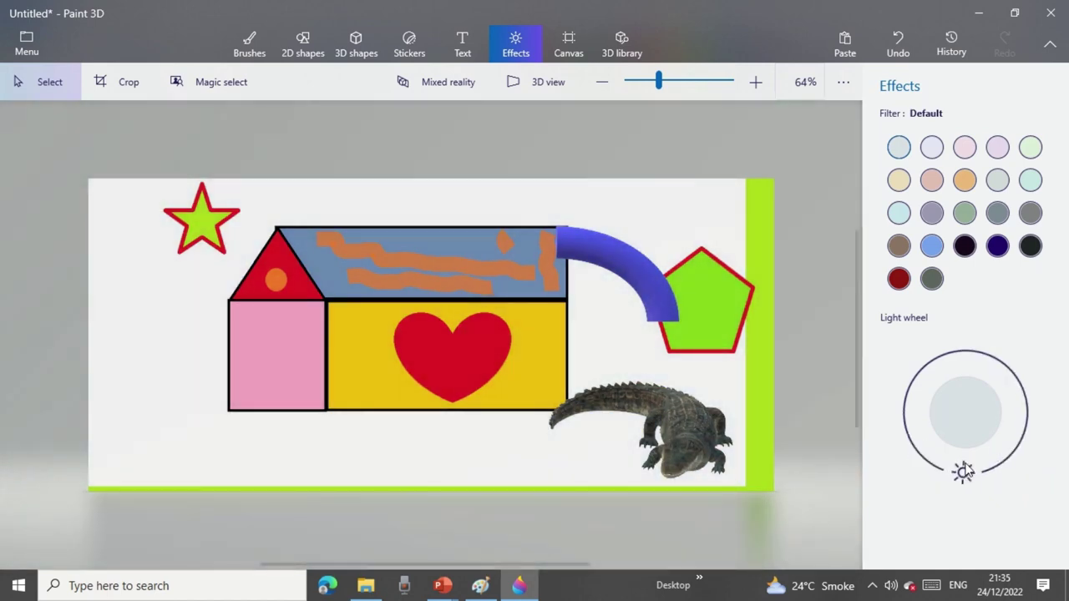
click(898, 279)
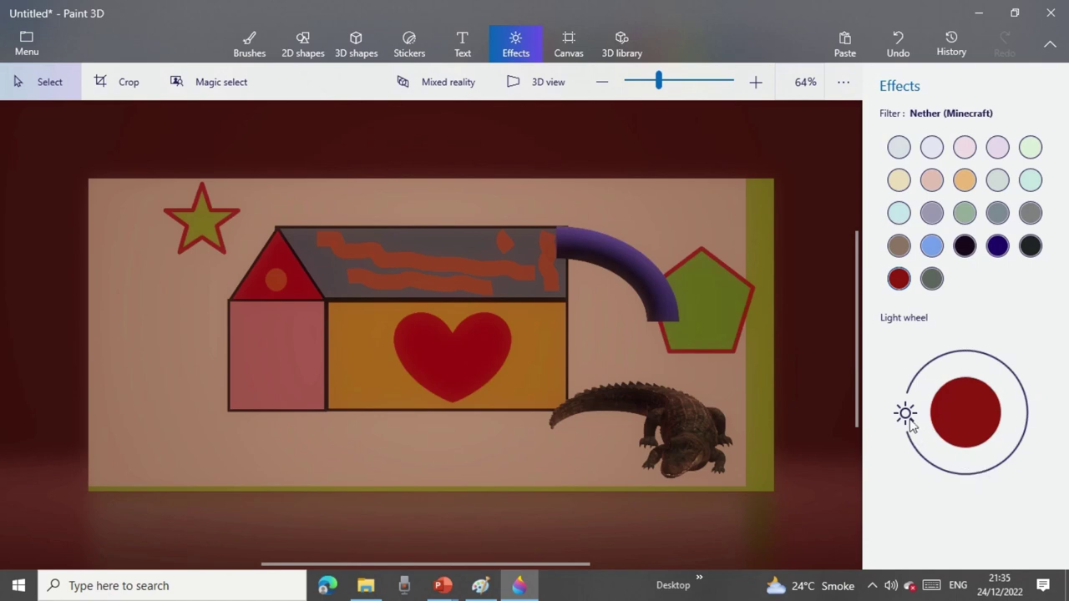
drag(910, 423, 1013, 447)
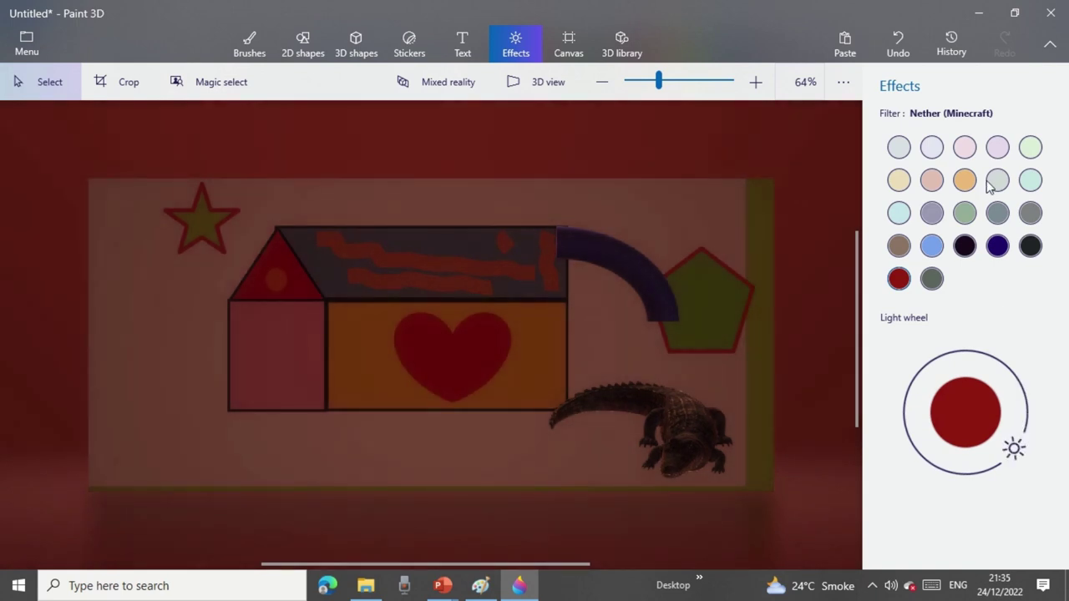
Enlarge the canvas together with its image to about 1761 × 804 px, keeping the aspect ratio locked.
click(571, 51)
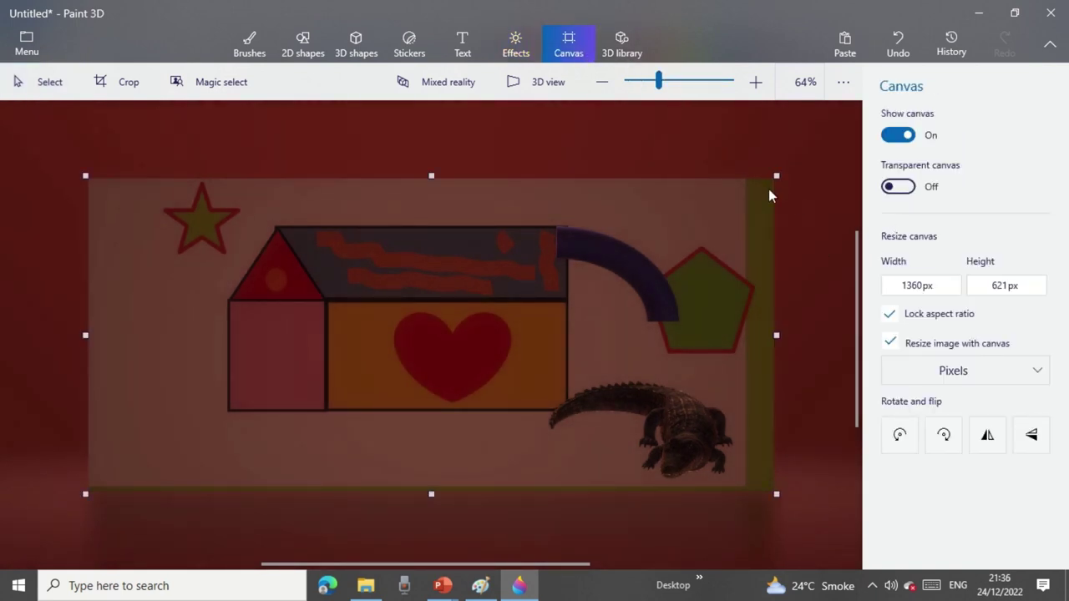
drag(769, 192, 886, 137)
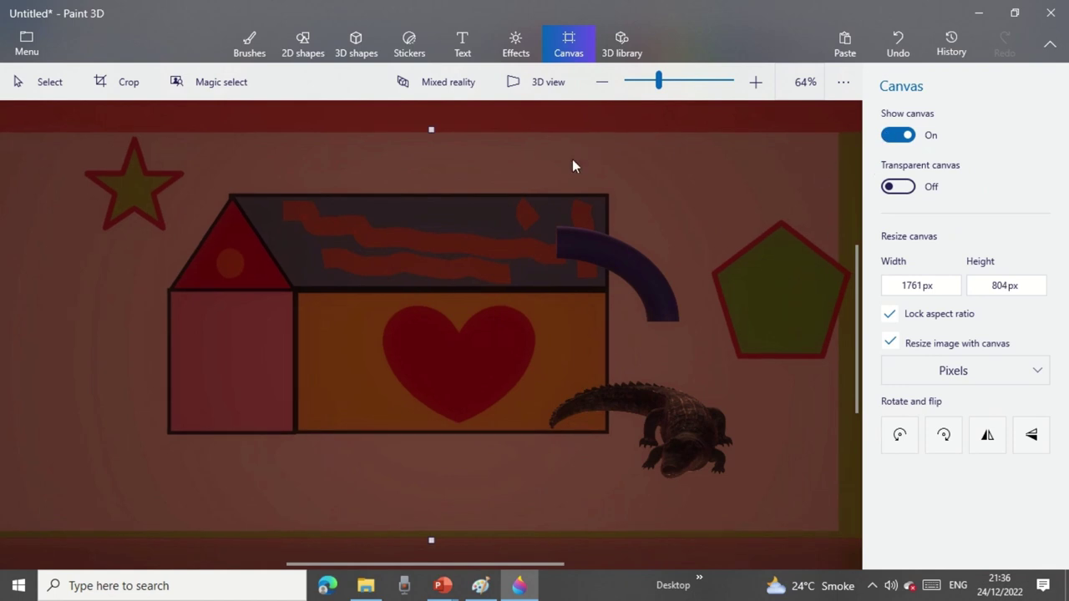
click(520, 58)
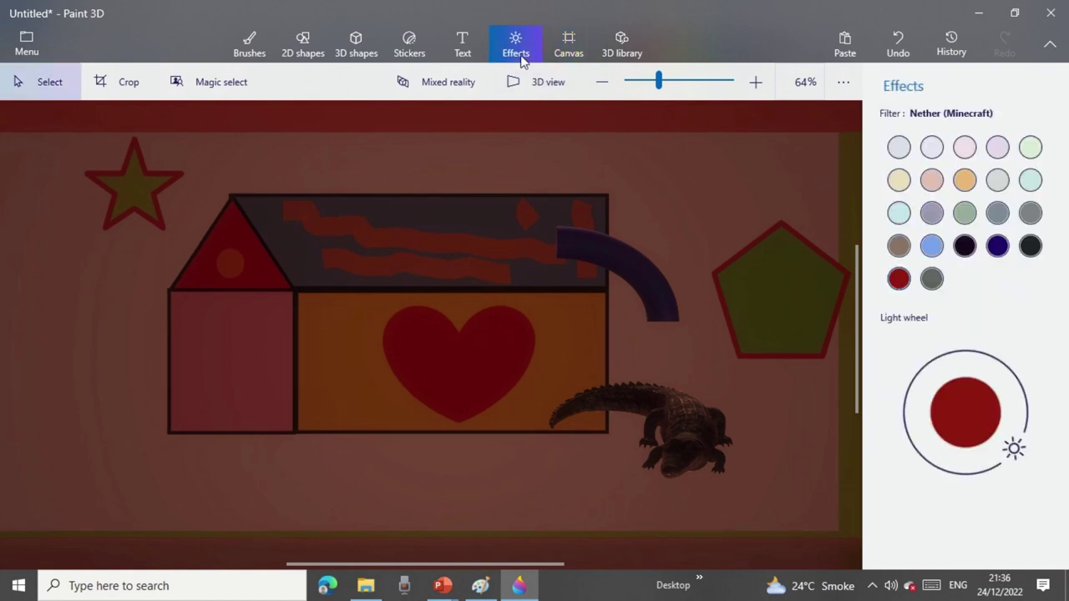
Add the 2D text "HOME SWEET HOME" in black 48-point Segoe UI just above the house's blue roof.
click(451, 50)
click(304, 152)
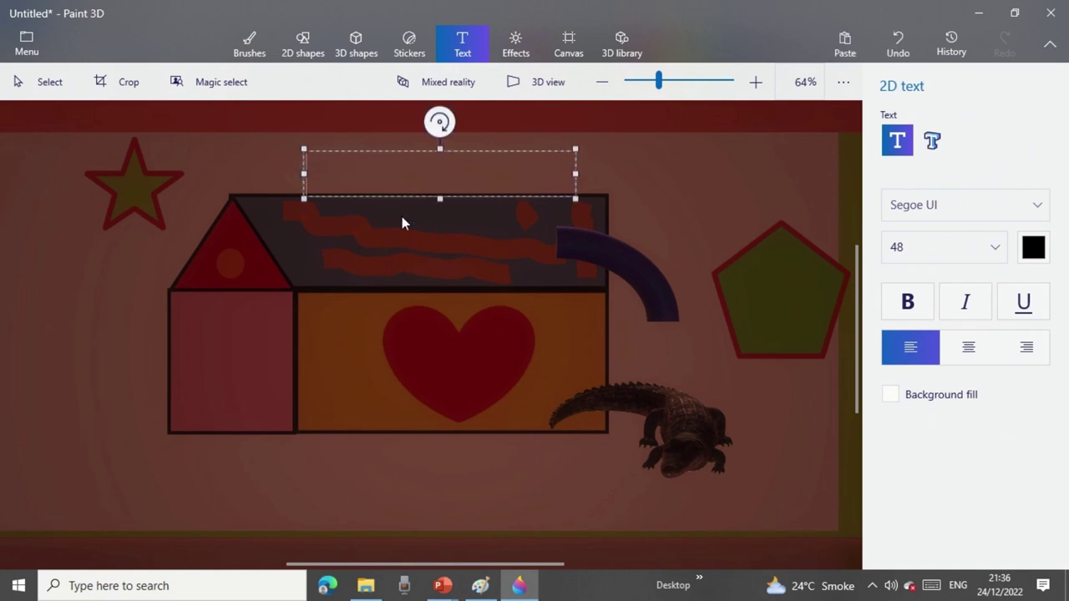
text(HOME SWEET )
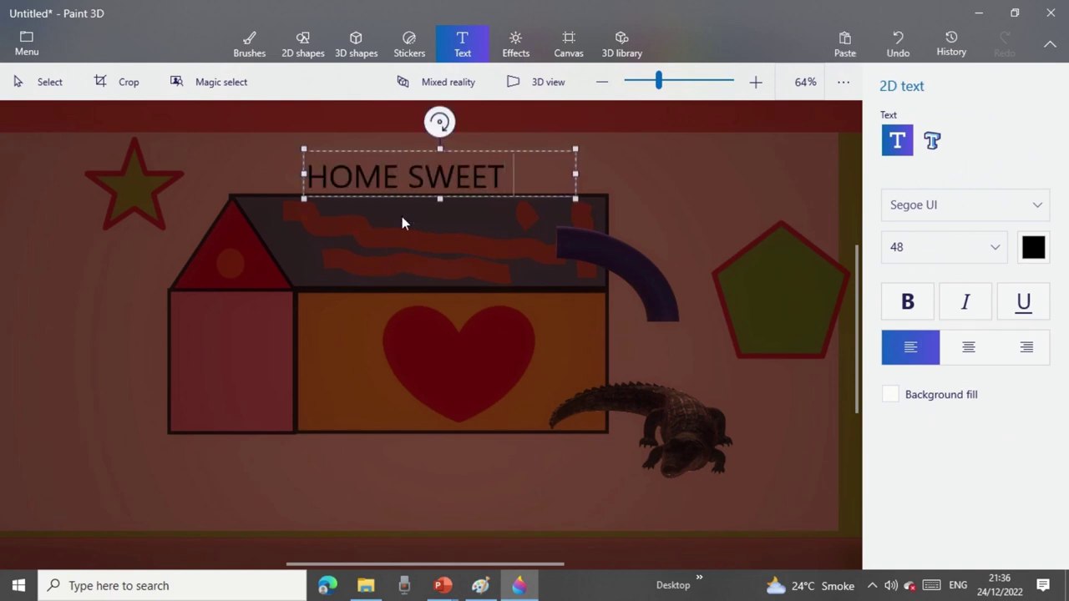
text(HOME)
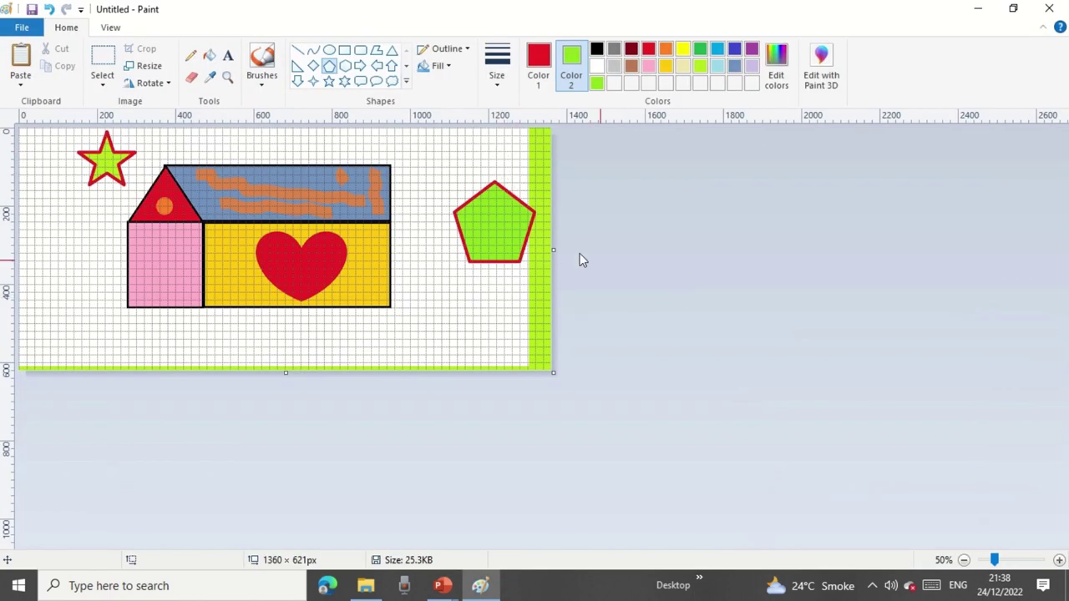
Switch to Paint 3D with the house drawing from Paint, discarding the unsaved changes, and look over the file options.
click(833, 83)
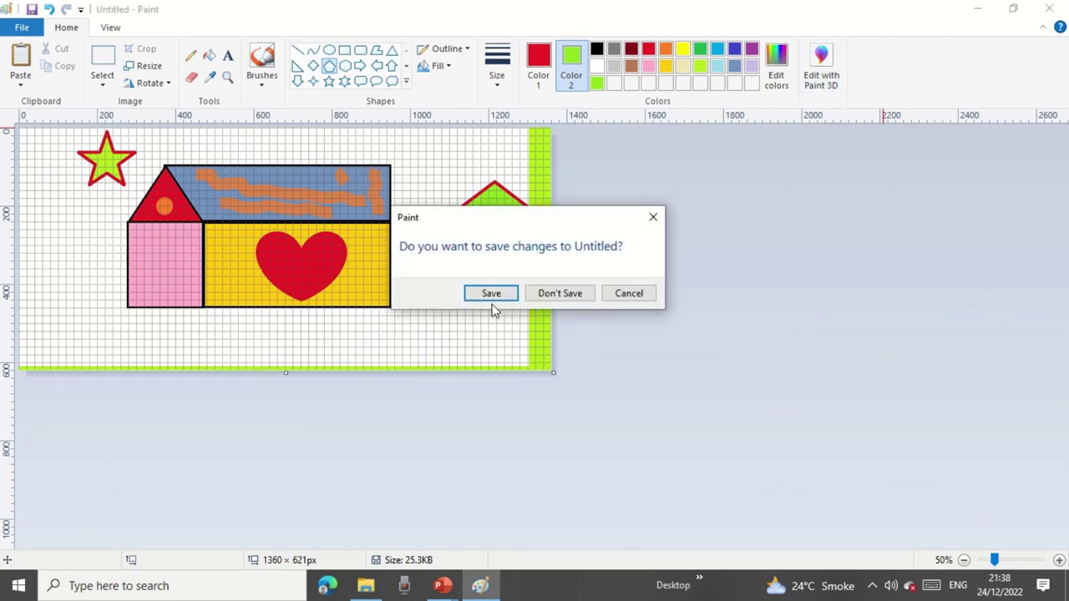
click(558, 296)
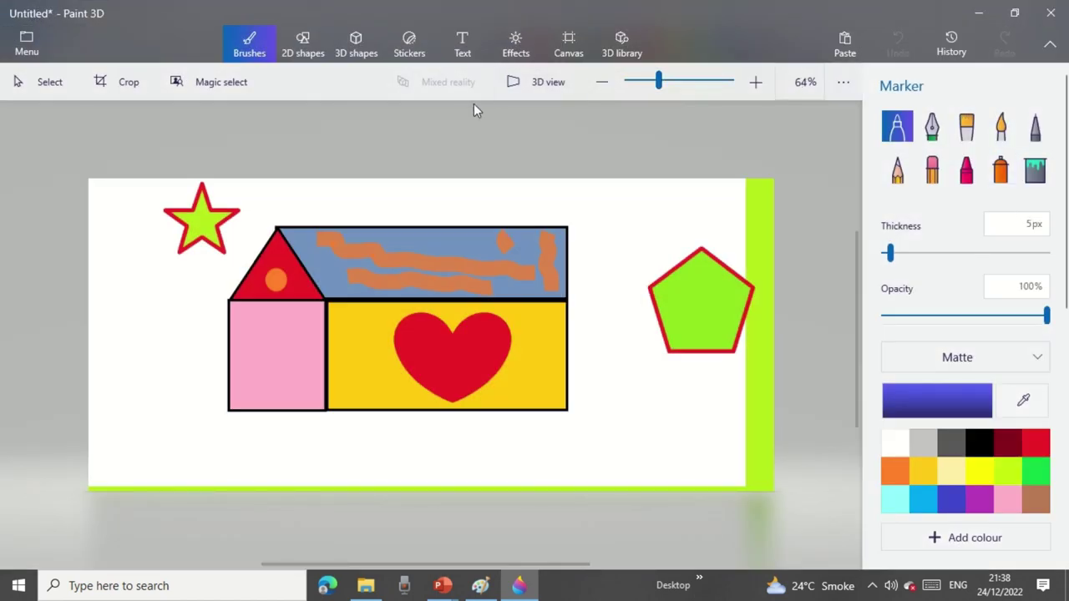
click(26, 48)
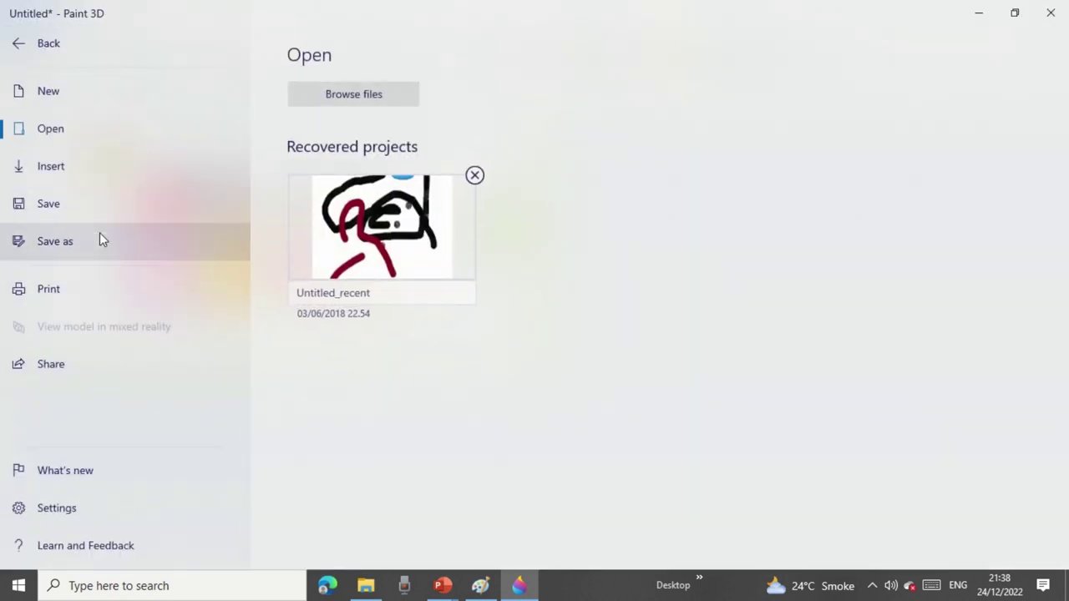
key(Escape)
Draw an unfilled 2D diamond below the pentagon with a solid lime outline 53 px thick, and deselect it.
click(312, 47)
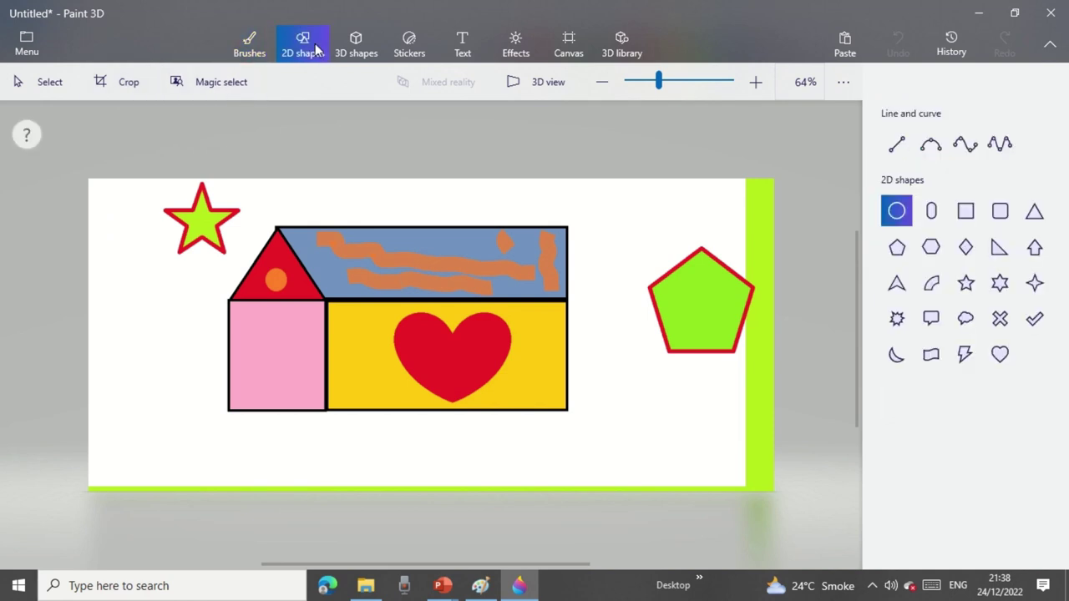
click(966, 249)
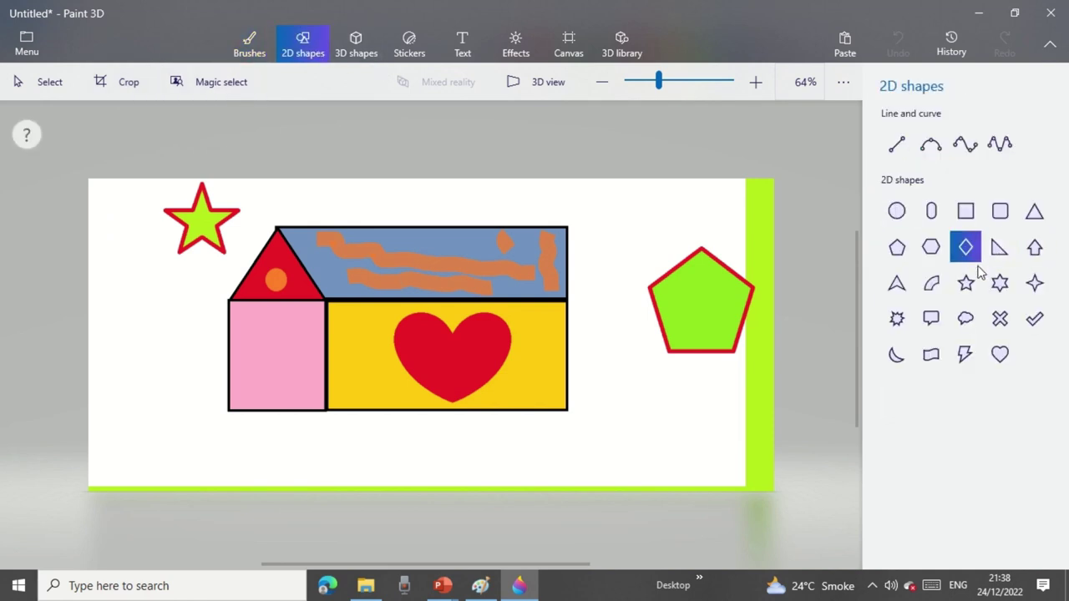
drag(628, 373, 732, 459)
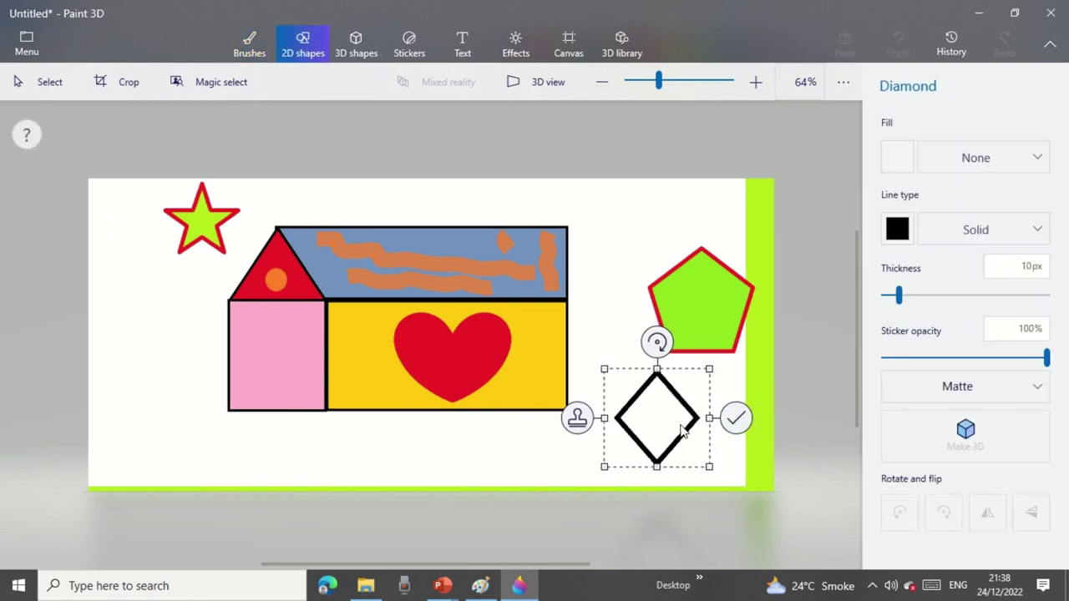
drag(898, 295, 968, 294)
click(912, 242)
click(937, 313)
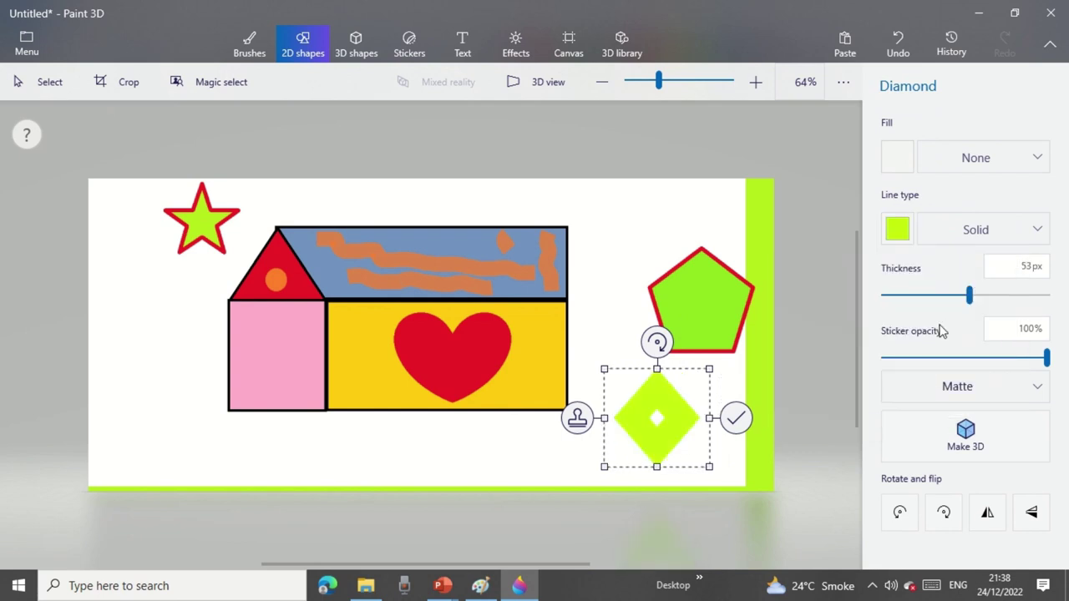
click(698, 223)
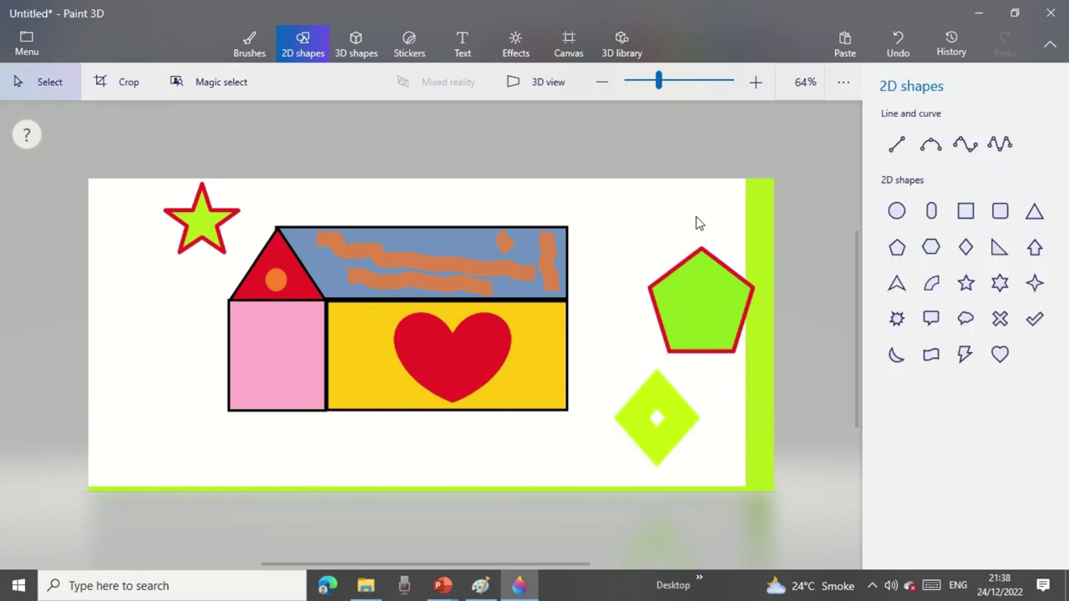
Add a matte blue 3D woman model standing beside the pink wall, below the star.
click(357, 46)
scroll(972, 279, down, 2)
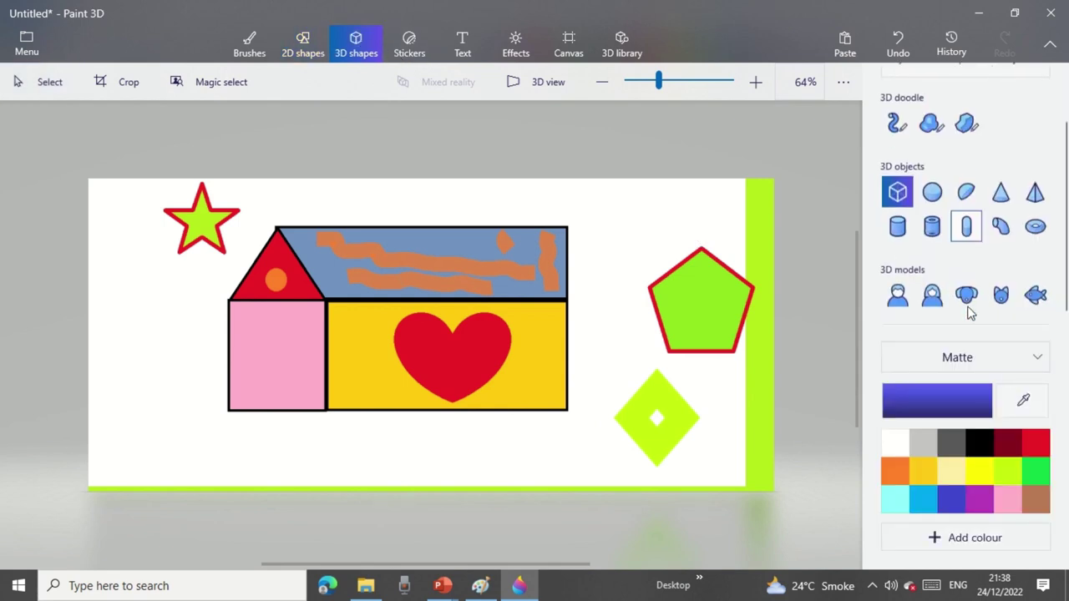
click(935, 297)
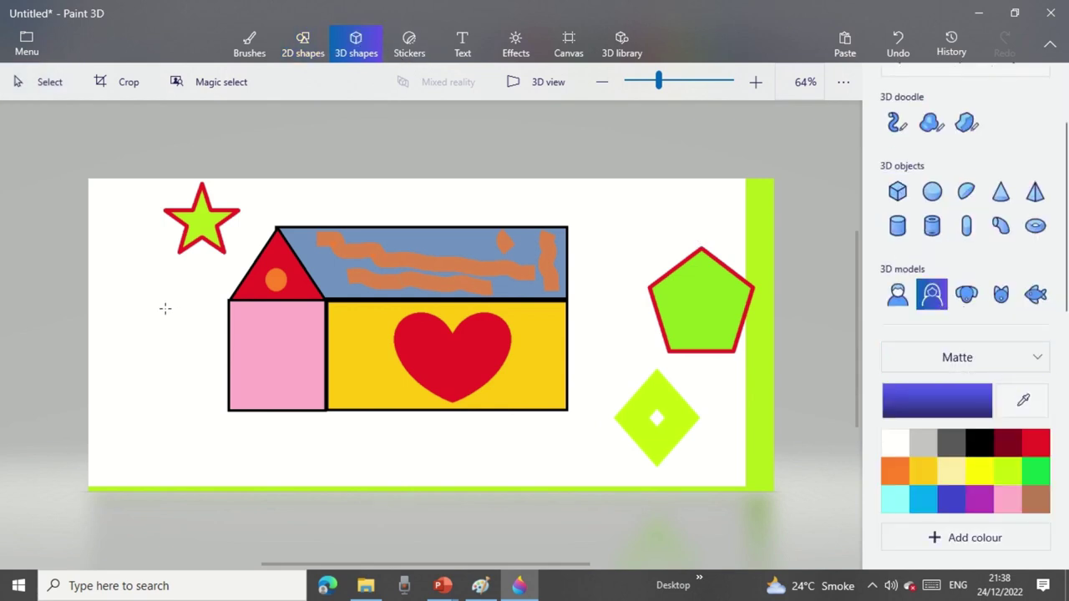
drag(125, 302, 251, 465)
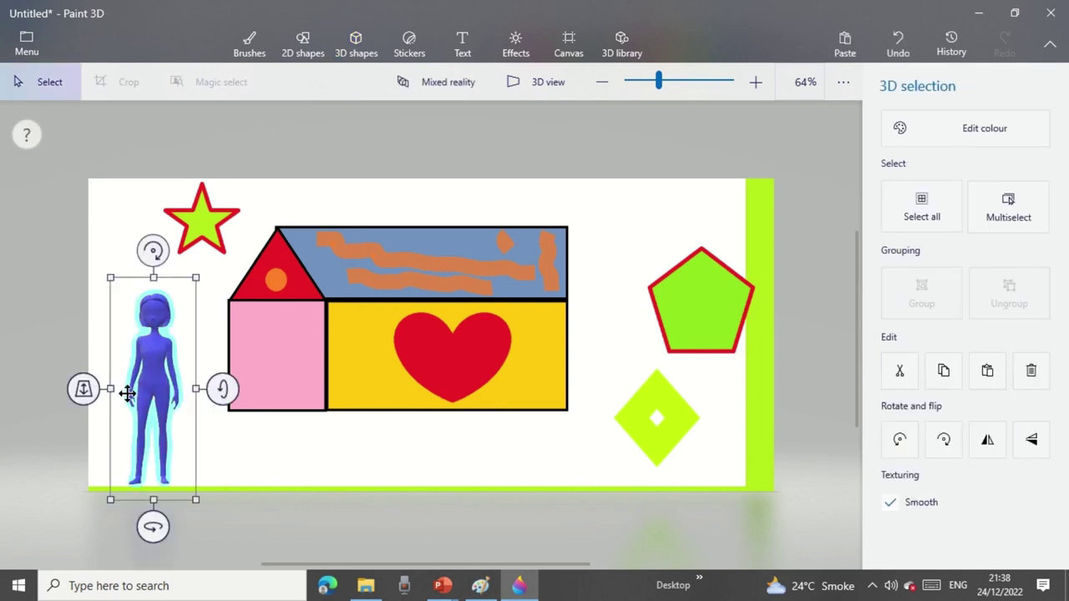
Add a matte blue 3D man model between the woman and the pink wall, tilt it forward and deselect it.
click(367, 49)
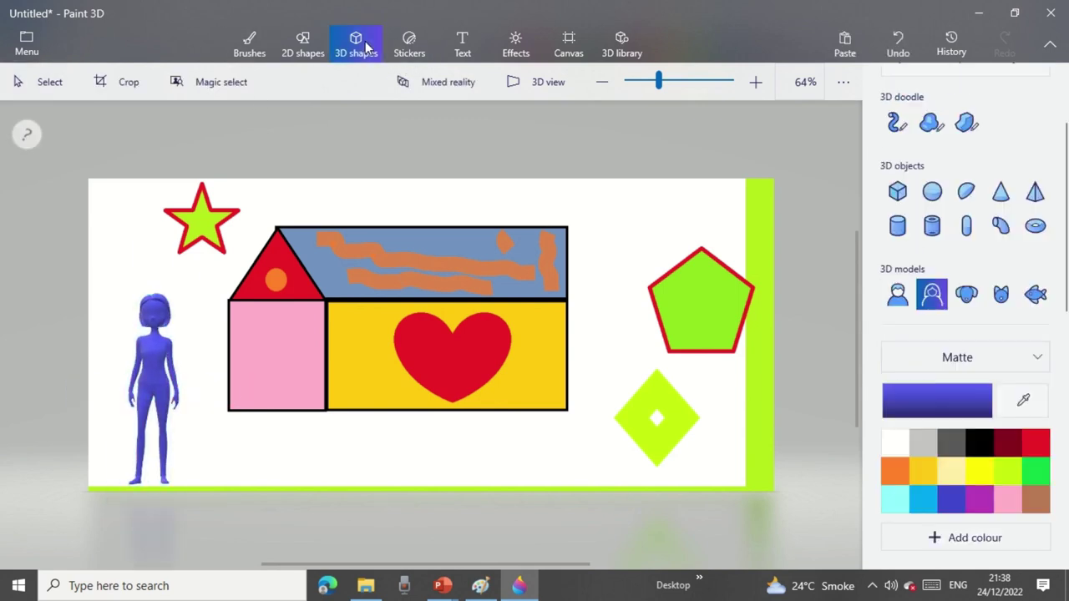
click(897, 296)
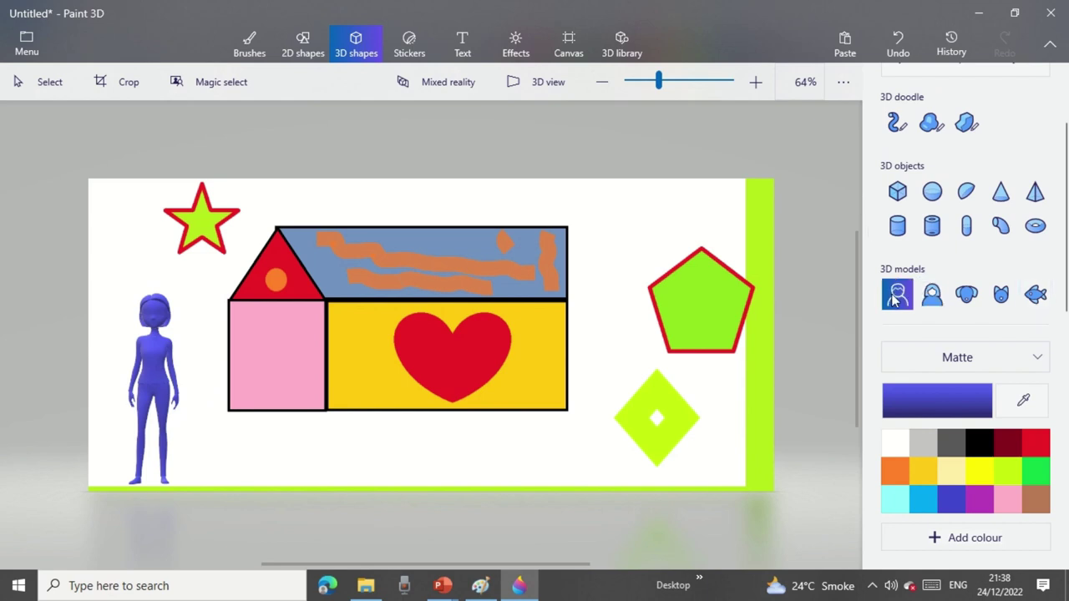
click(274, 358)
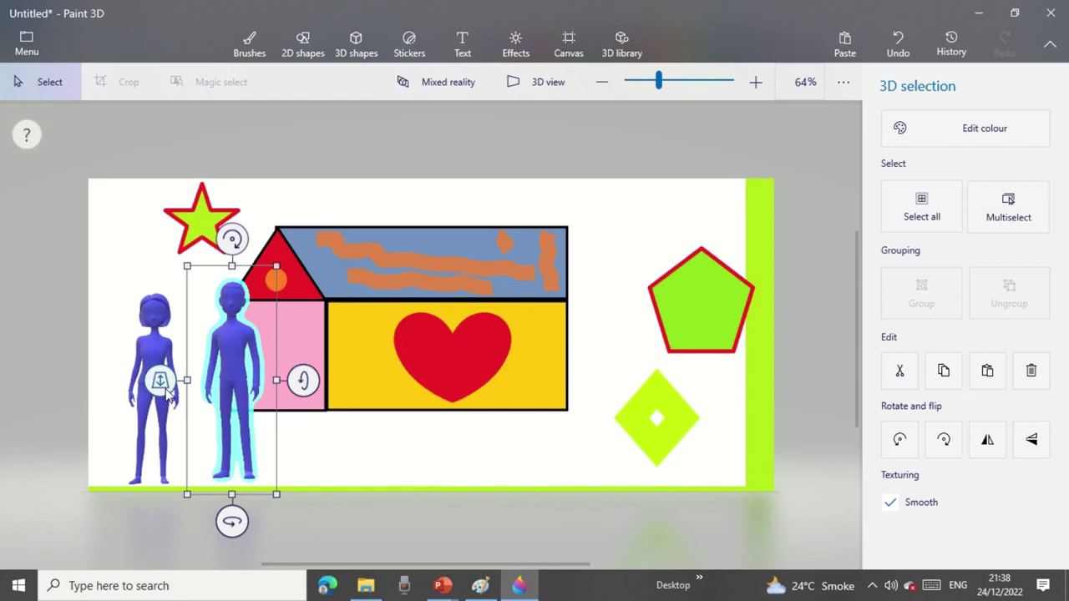
drag(160, 380, 244, 431)
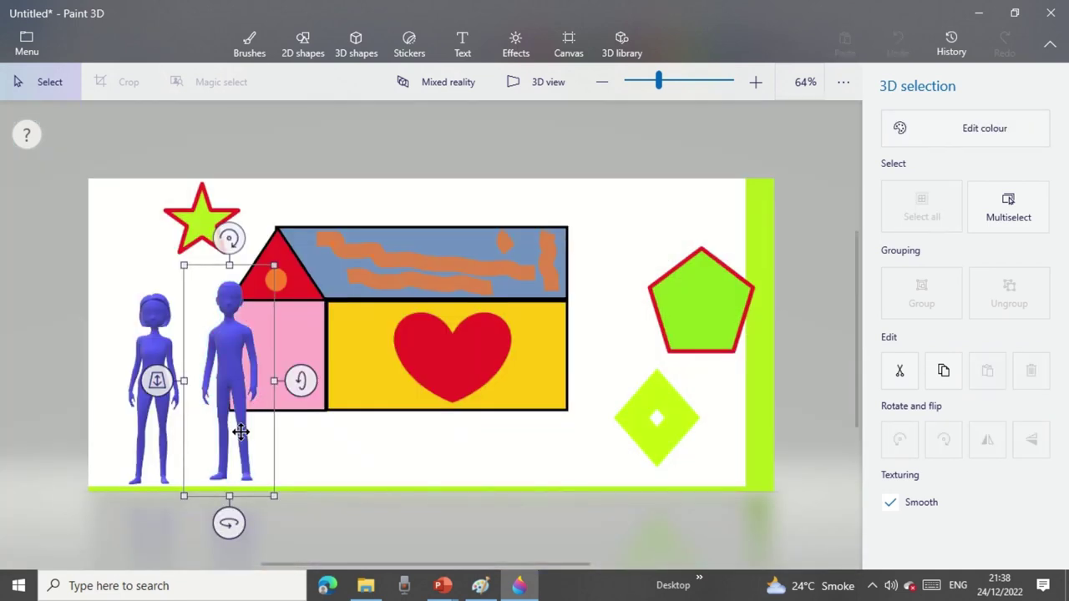
drag(297, 375, 261, 427)
click(428, 432)
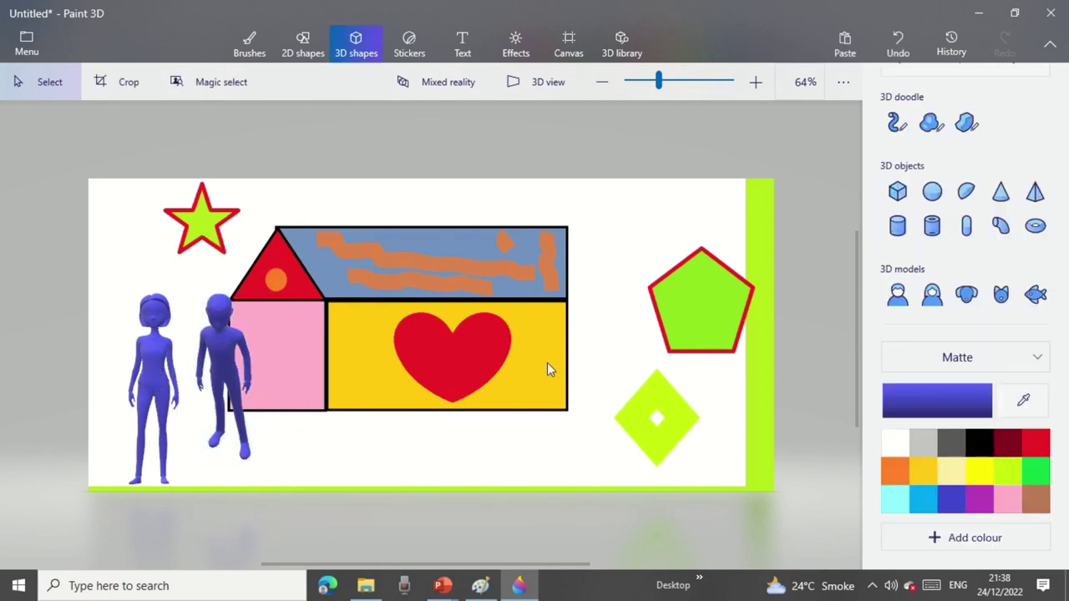
Add a matte blue 3D dog model, move it in front of the house near the man, and rotate it slightly.
click(966, 293)
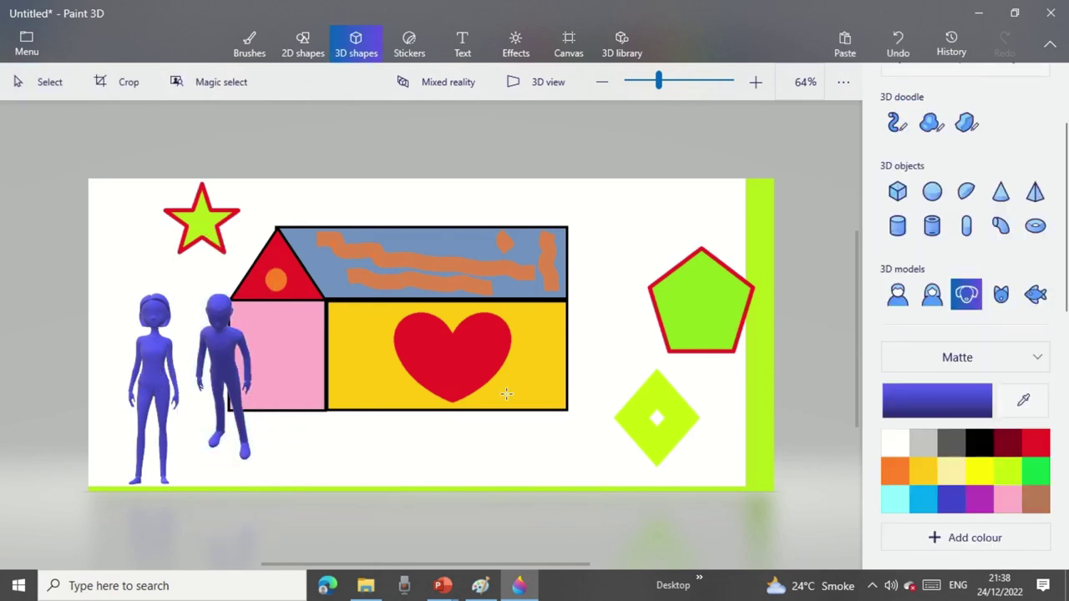
click(534, 401)
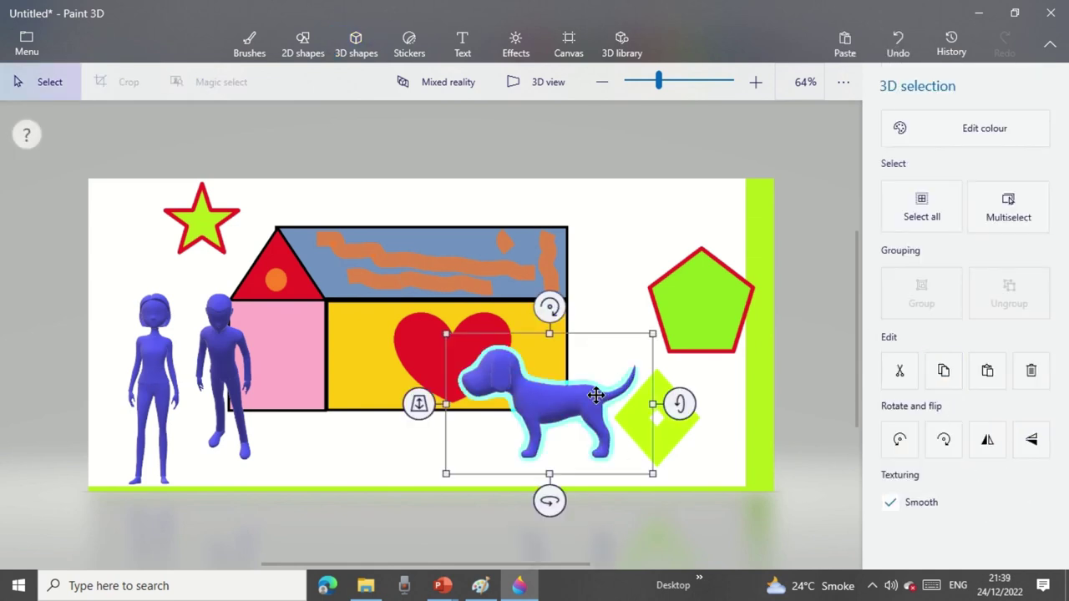
drag(596, 395, 426, 431)
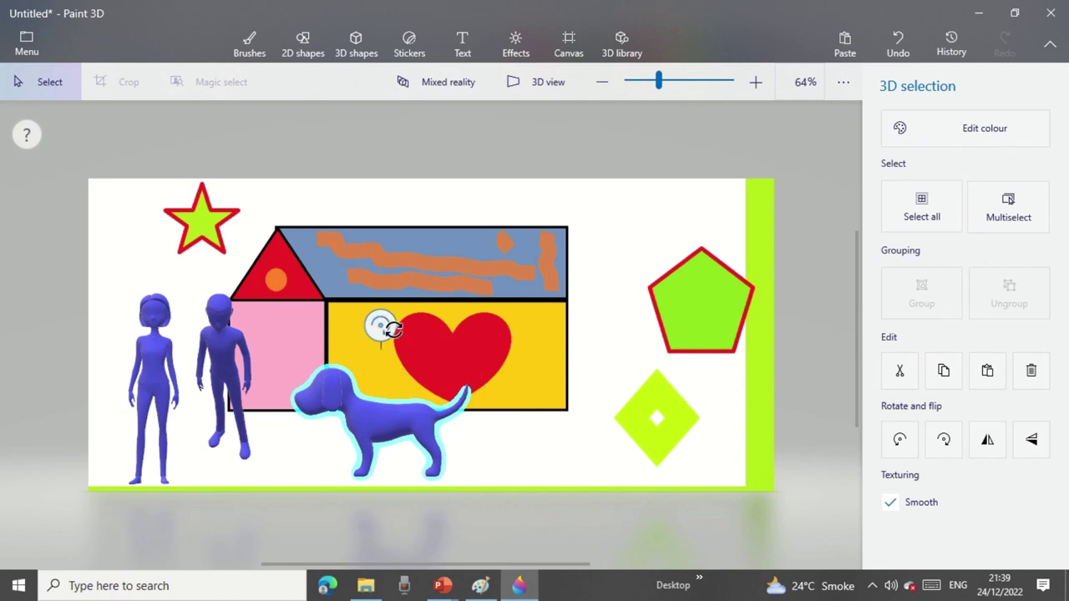
mouse_move(380, 326)
mouse_down()
mouse_move(448, 354)
mouse_move(477, 428)
mouse_move(455, 472)
mouse_move(389, 324)
mouse_move(370, 323)
mouse_move(384, 328)
mouse_up()
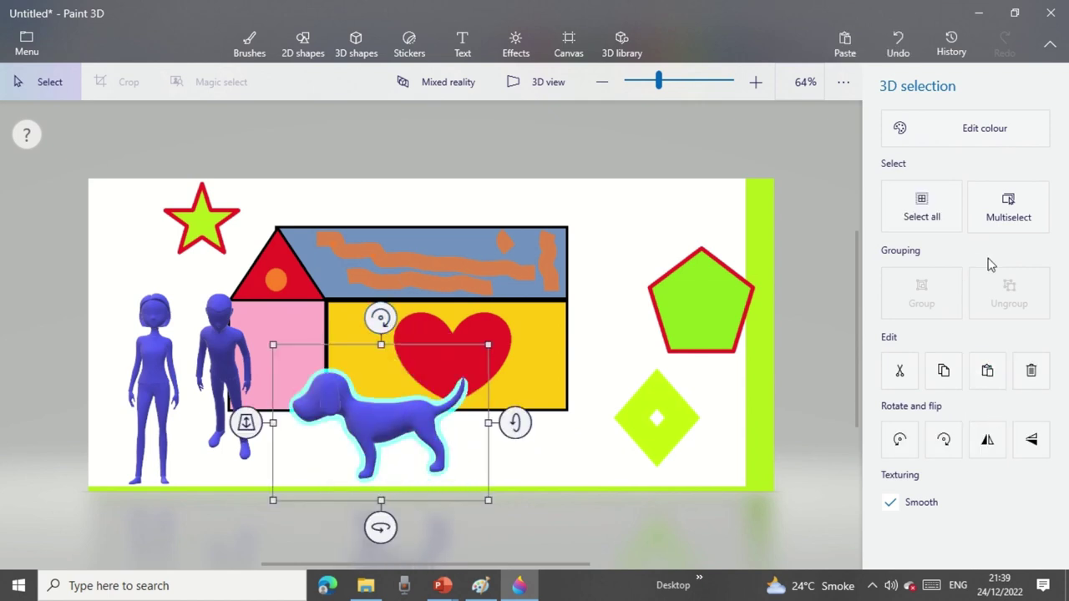
Recolour the dog model red and deselect it.
click(933, 123)
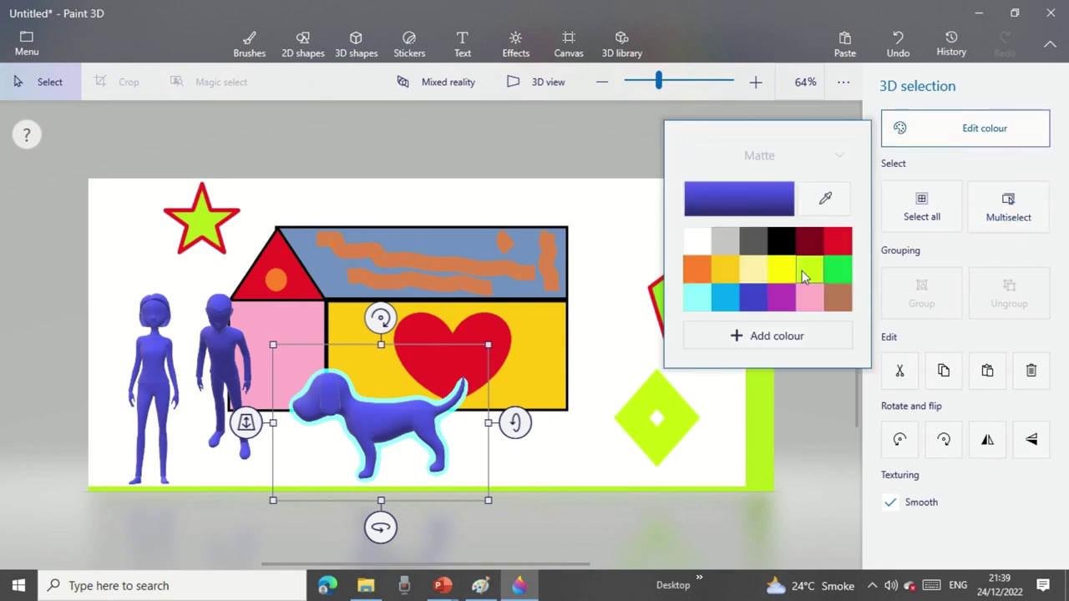
click(838, 269)
click(837, 240)
click(558, 229)
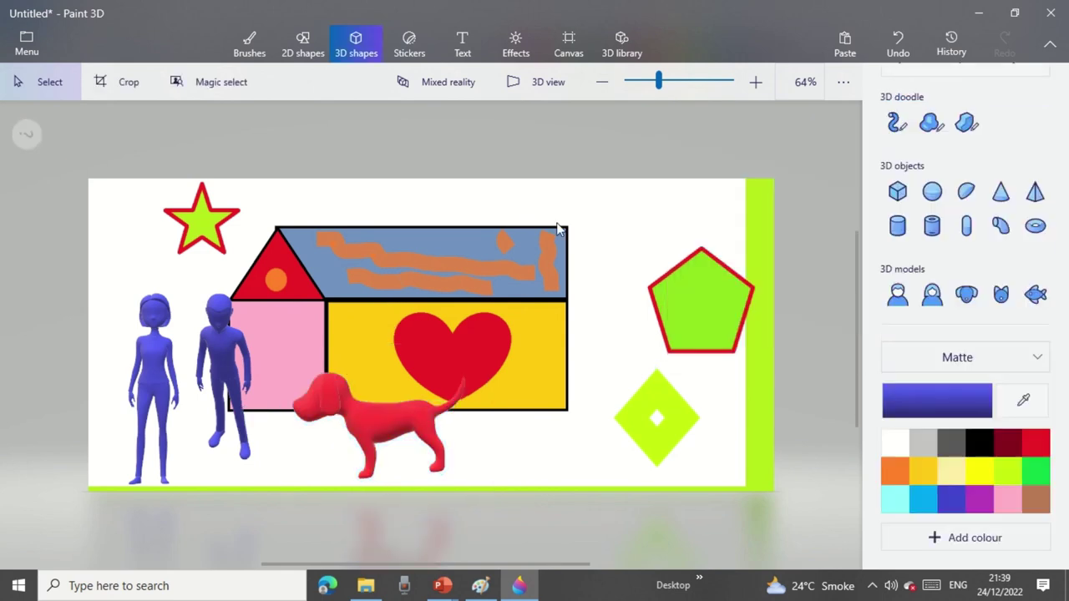